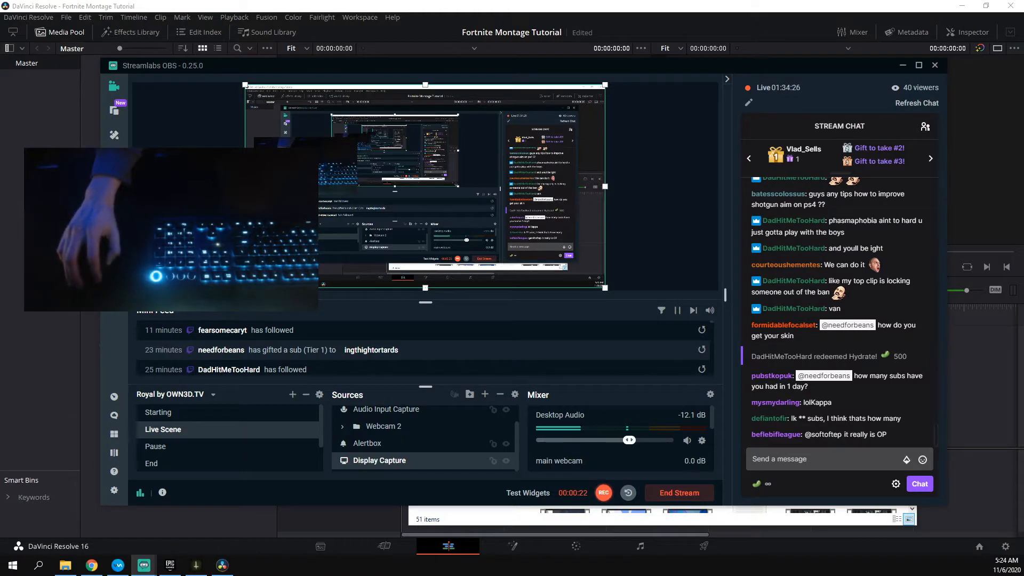
Close the settings, look at the Game Capture option among the available sources, and leave without adding a source
click(280, 199)
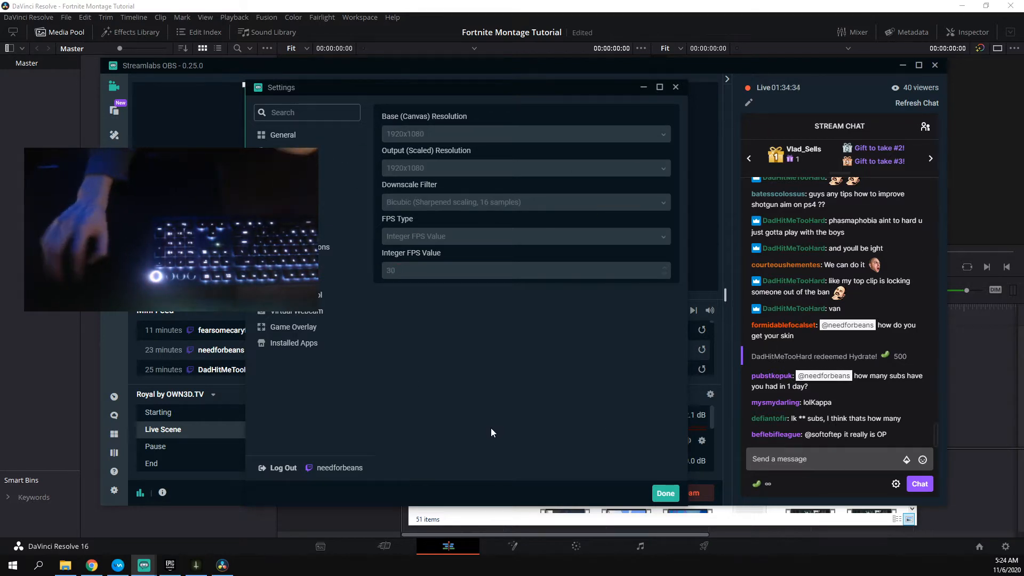
click(655, 492)
click(503, 397)
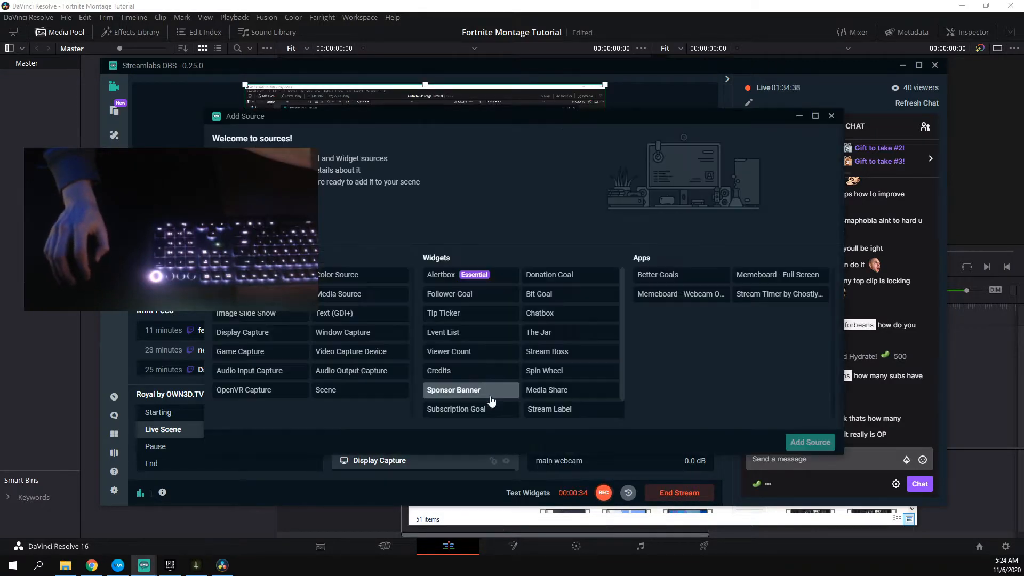
click(267, 349)
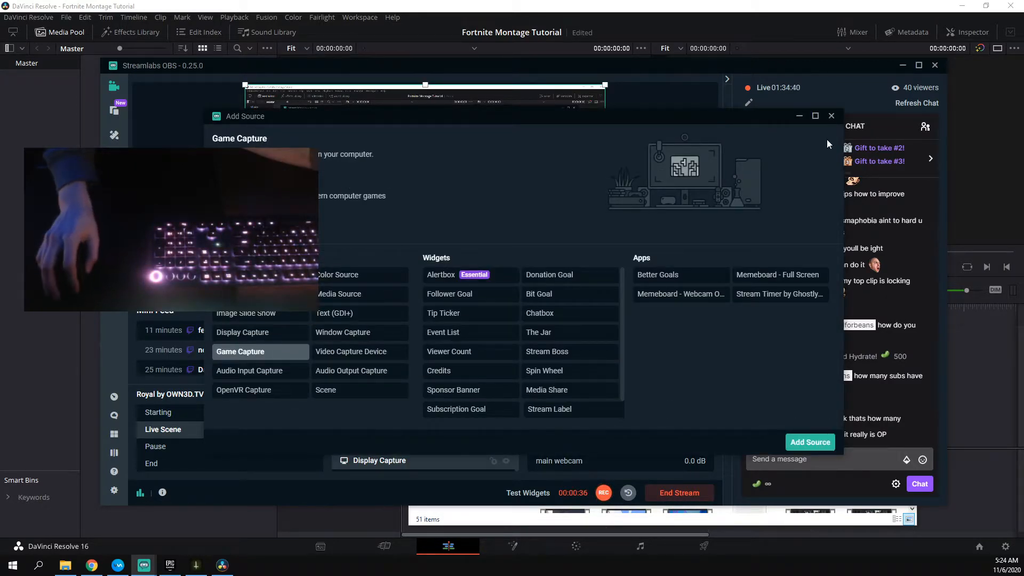
click(831, 117)
Review the canvas resolution, output resolution and FPS options in the video settings, then close the settings
click(114, 490)
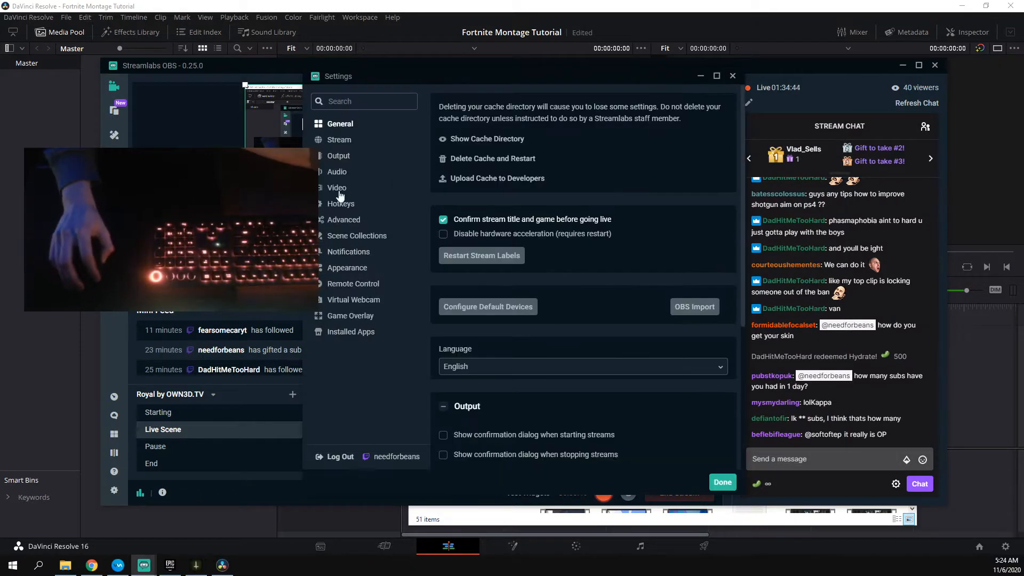
click(337, 188)
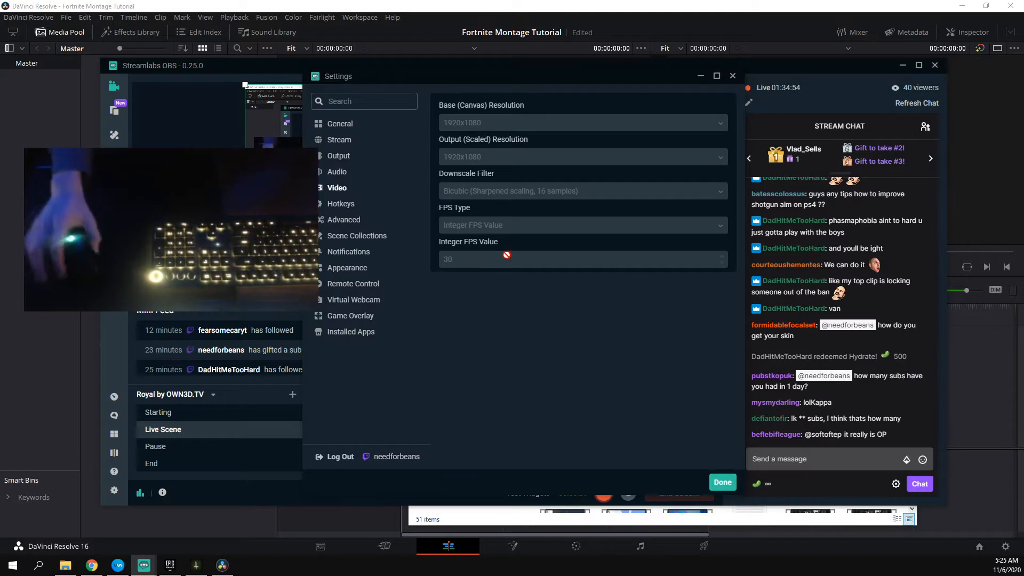
click(722, 483)
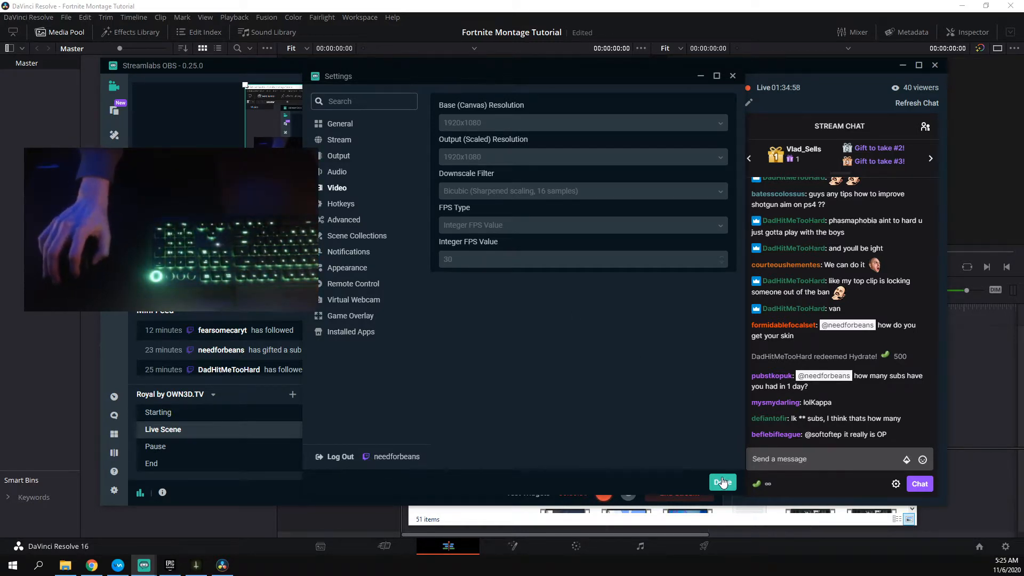
Open the clip "Fortnite 2020.11.05 - 16.49.00.07.DVR" from D:\1011\Fortnite in VLC, paused and muted
click(65, 565)
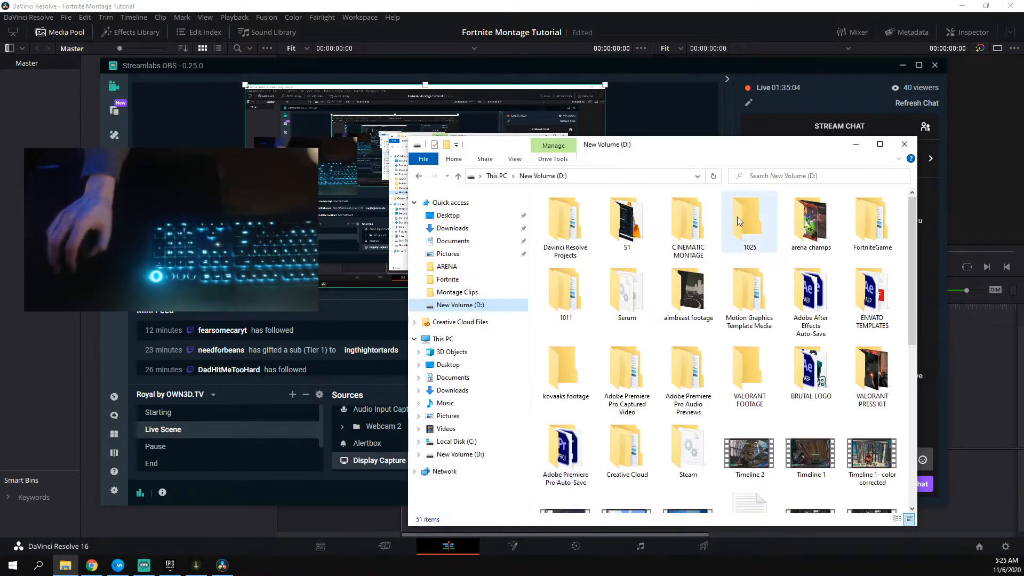
double_click(558, 298)
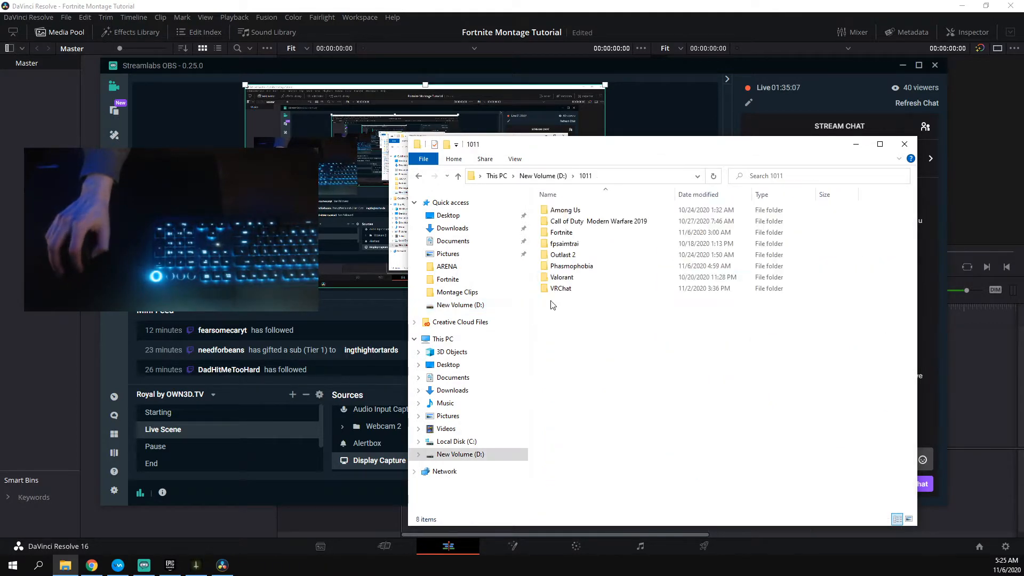
double_click(575, 234)
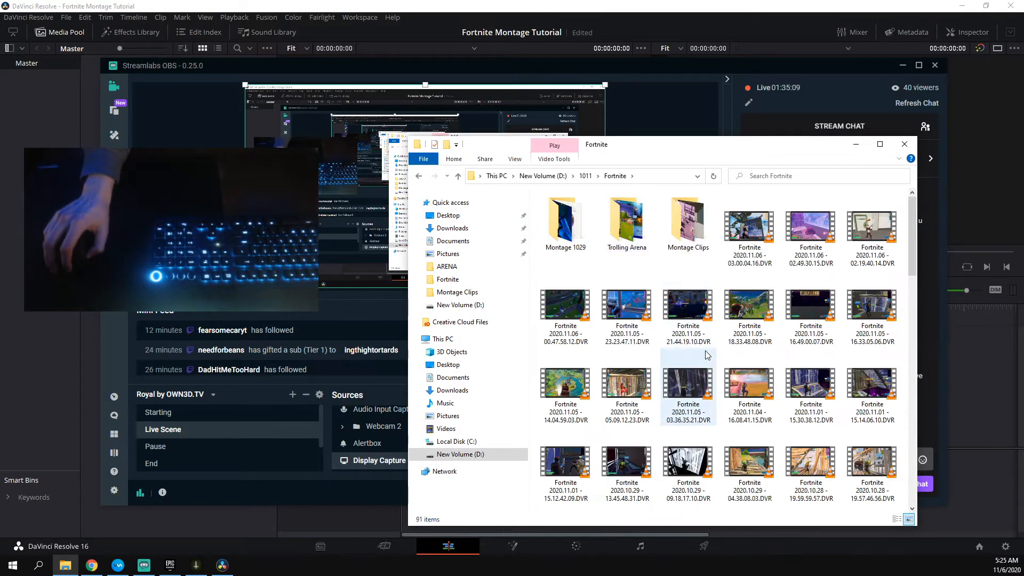
double_click(819, 316)
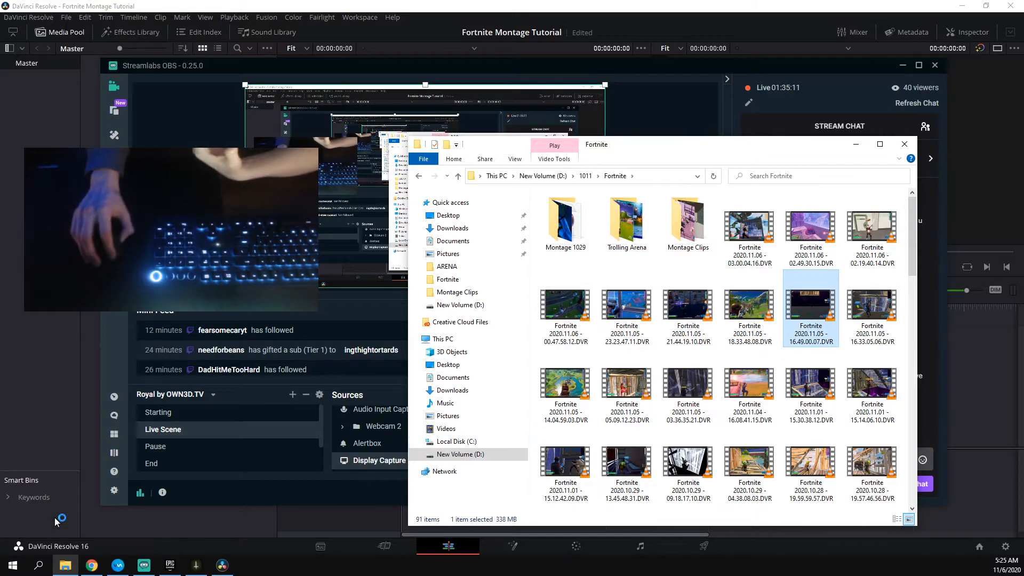
key(space)
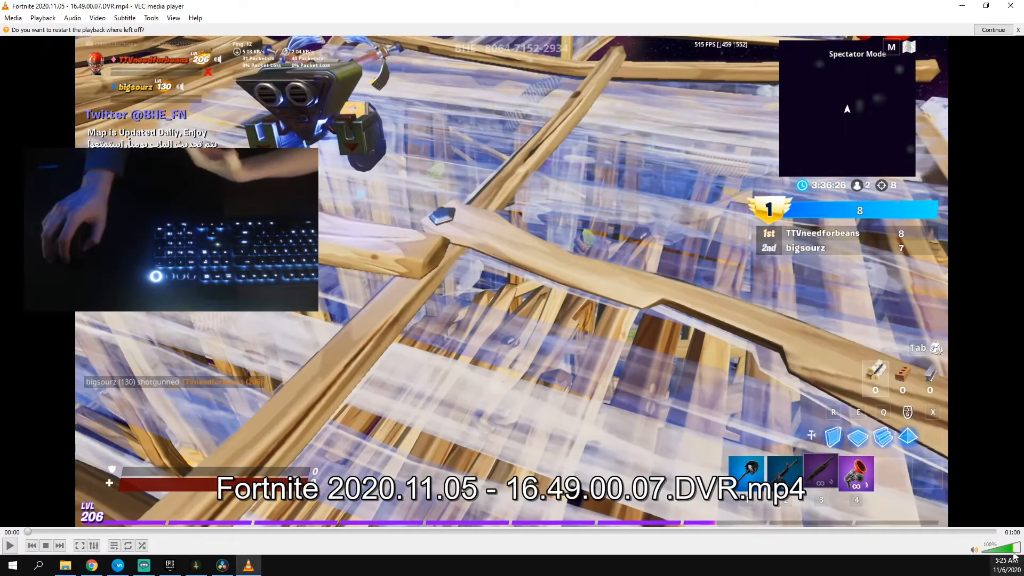
click(974, 550)
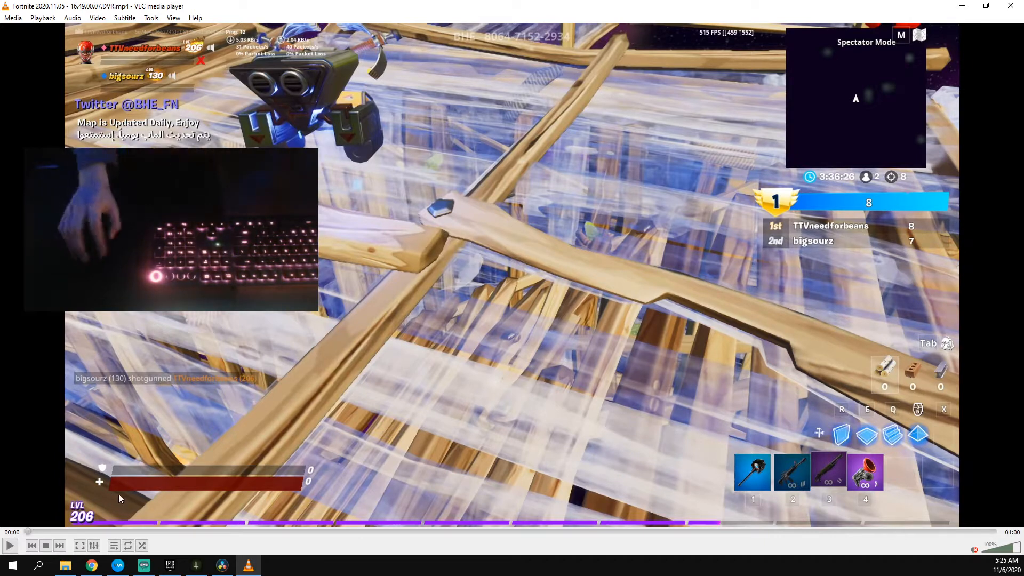
Switch to Streamlabs OBS and compare the streaming and recording output settings, including format, rate control, bitrate and preset
click(144, 566)
click(116, 489)
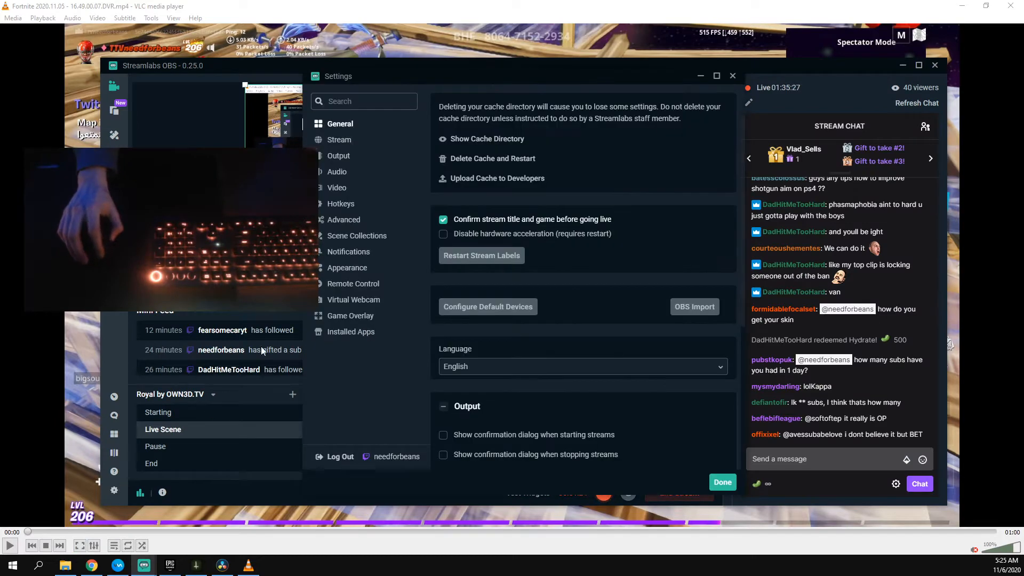
click(336, 187)
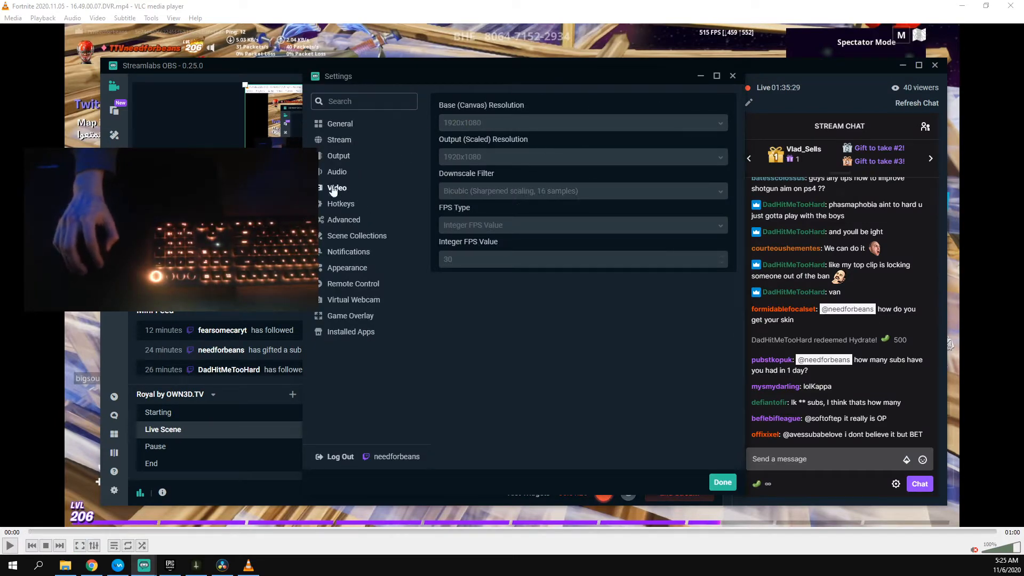
click(337, 155)
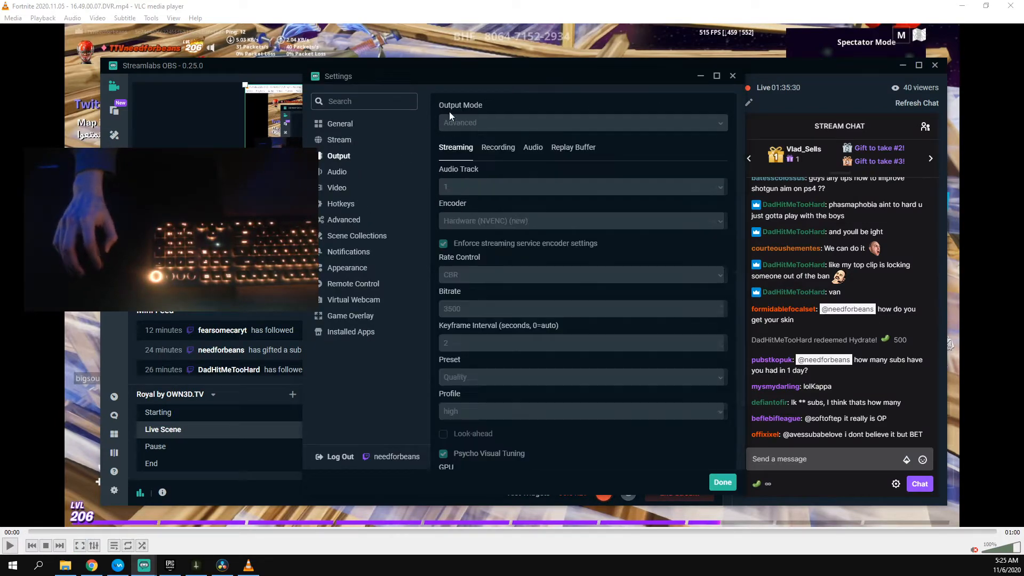
click(497, 147)
scroll(510, 188, down, 3)
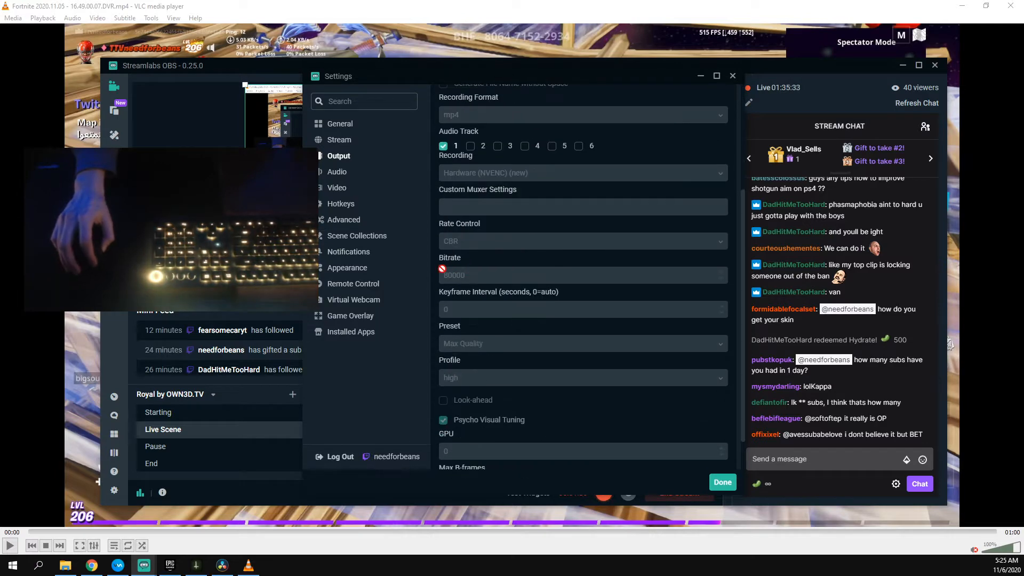
scroll(477, 281, up, 3)
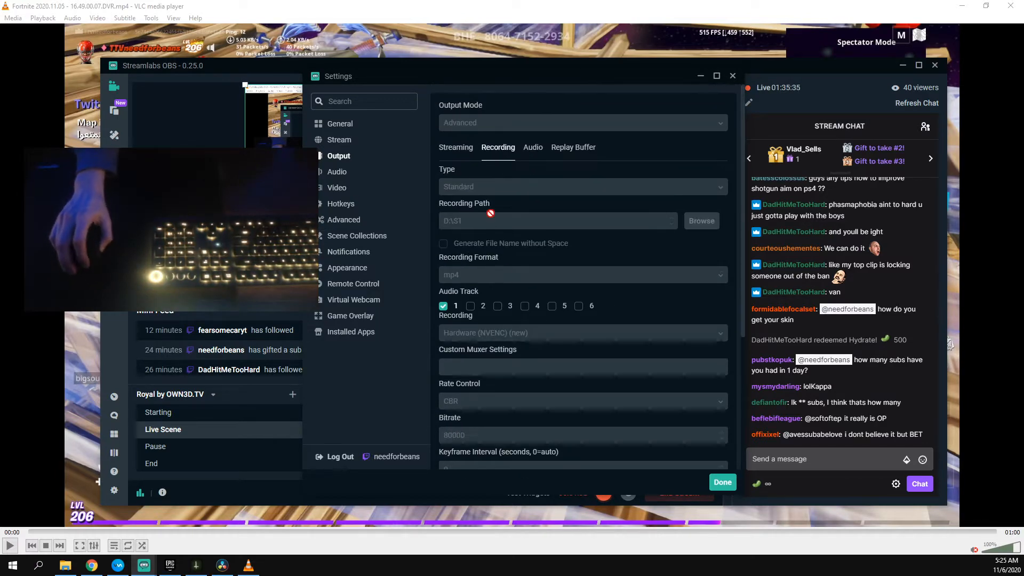
click(457, 146)
scroll(541, 291, down, 1)
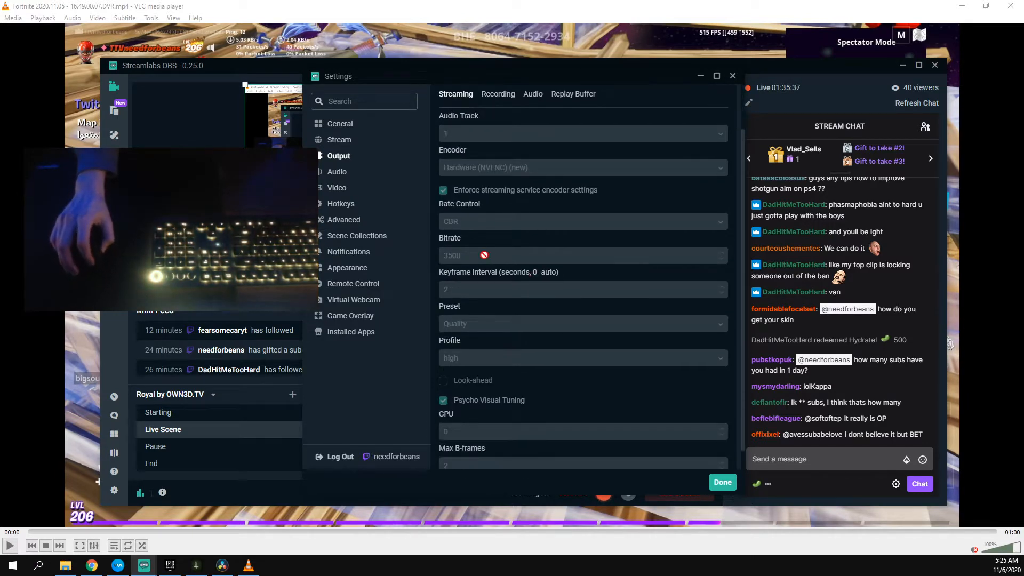
click(499, 95)
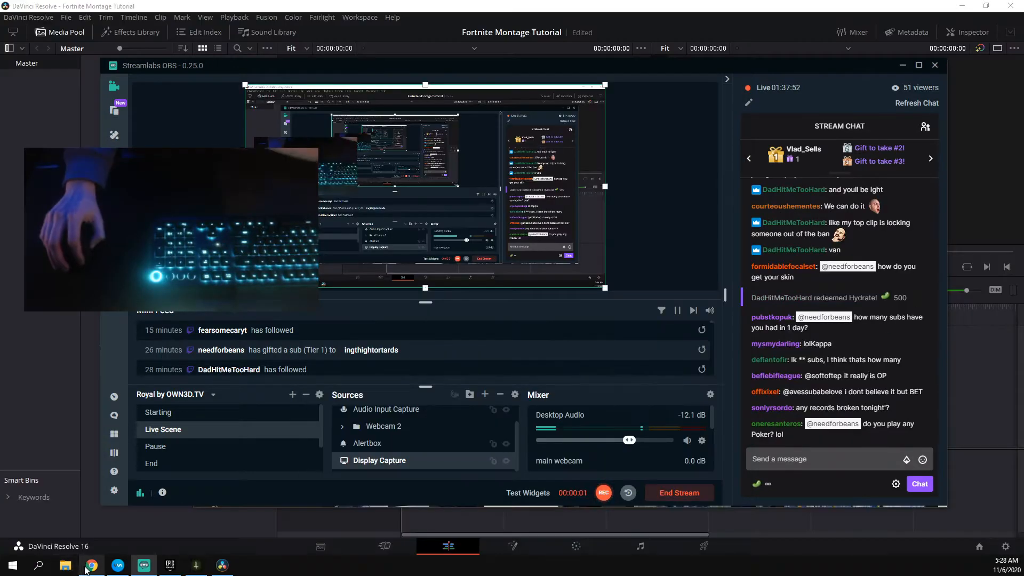
Switch to Chrome, open the recommended YouTube video "Birdman - My Neighborhood" and pause it
click(92, 565)
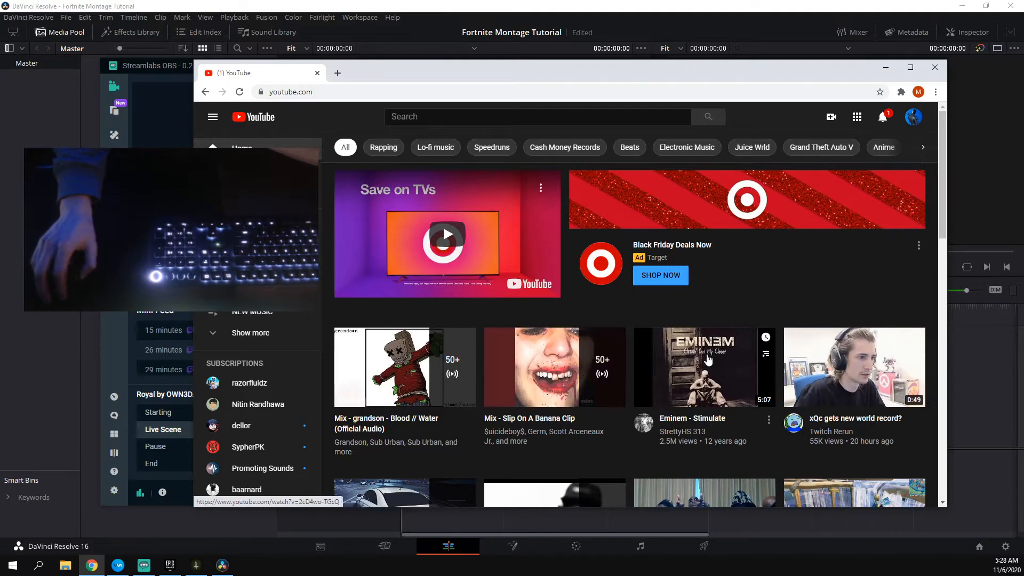
scroll(659, 341, down, 5)
scroll(654, 338, up, 2)
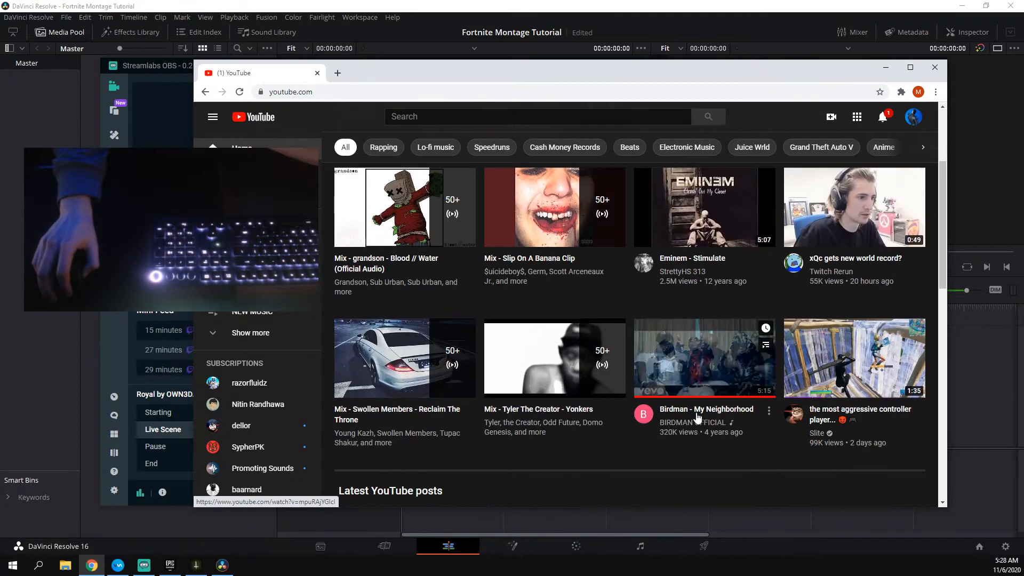
click(652, 334)
click(225, 414)
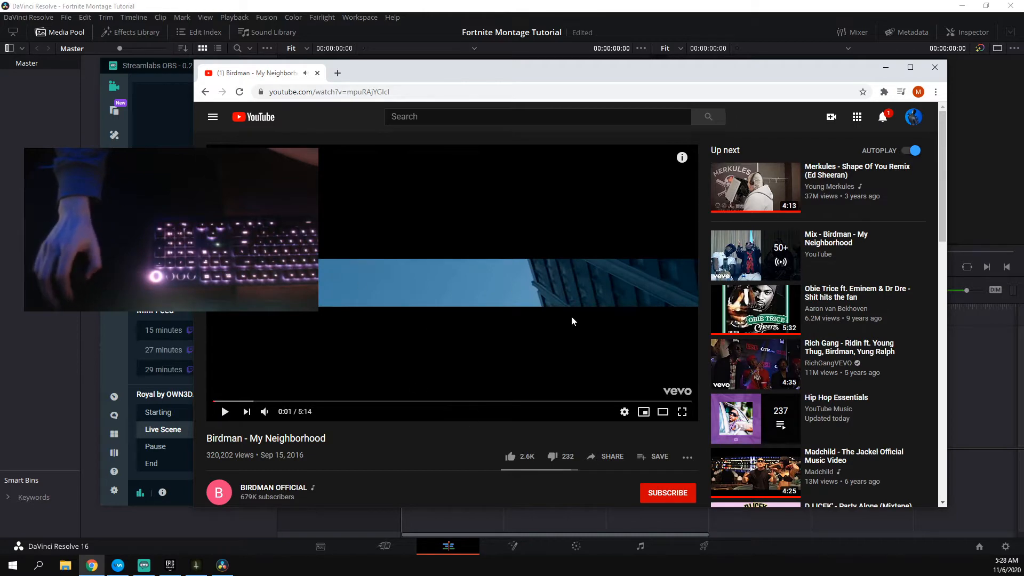
Expand the video's description and examine the "Licensed to YouTube by" entry in the music details
scroll(488, 320, down, 3)
click(250, 397)
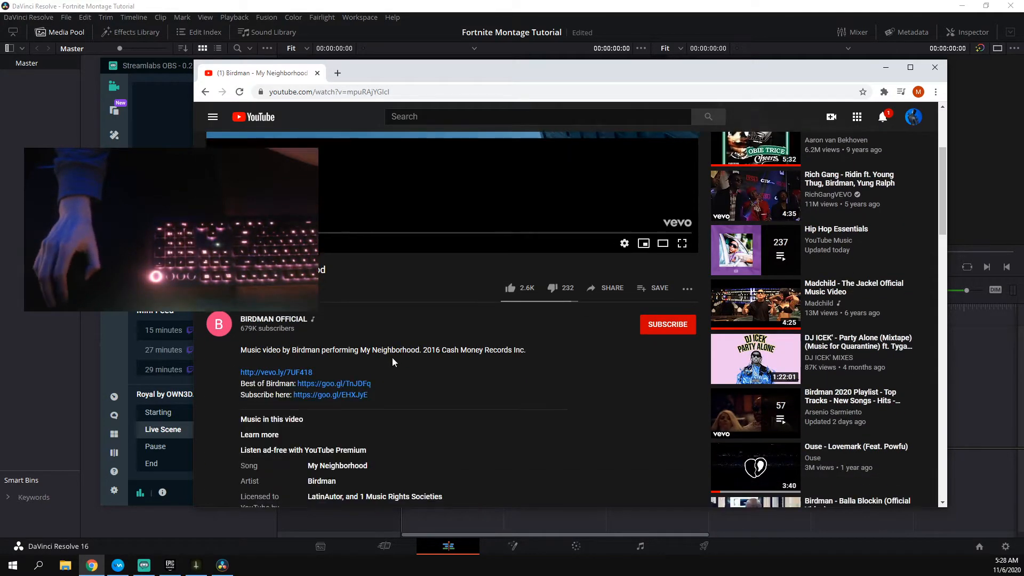
scroll(320, 341, down, 3)
triple_click(239, 345)
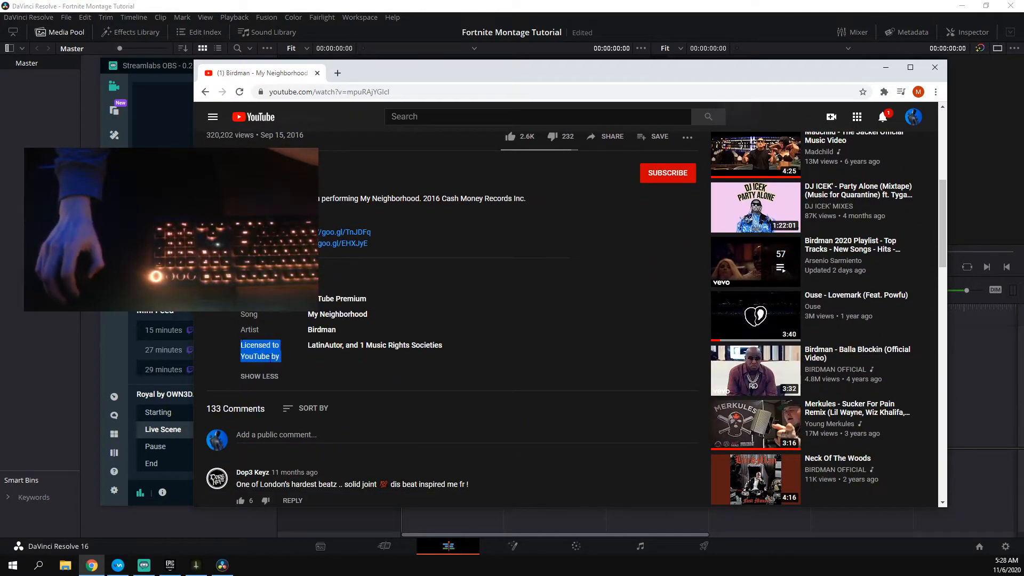
double_click(255, 345)
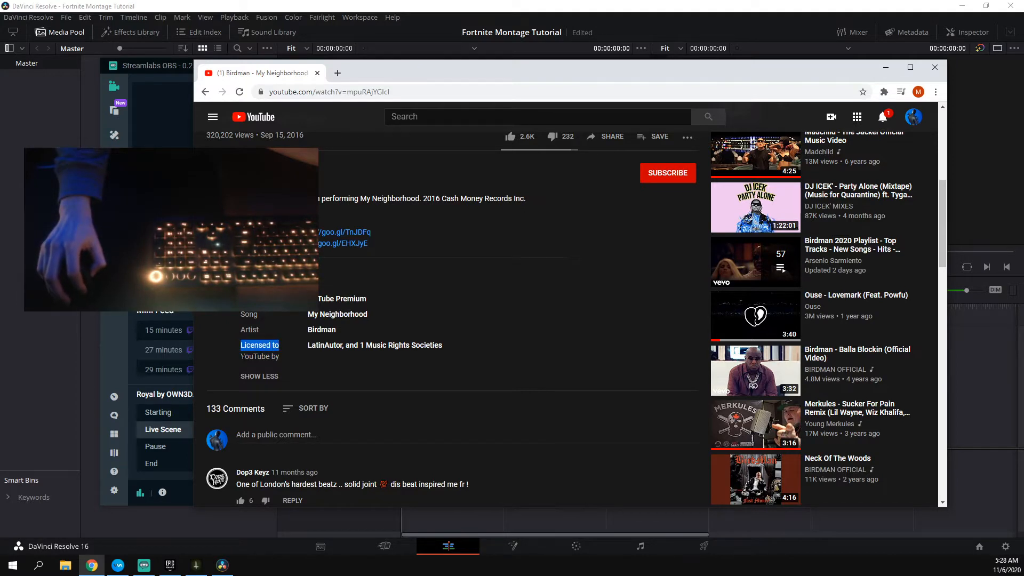
click(296, 372)
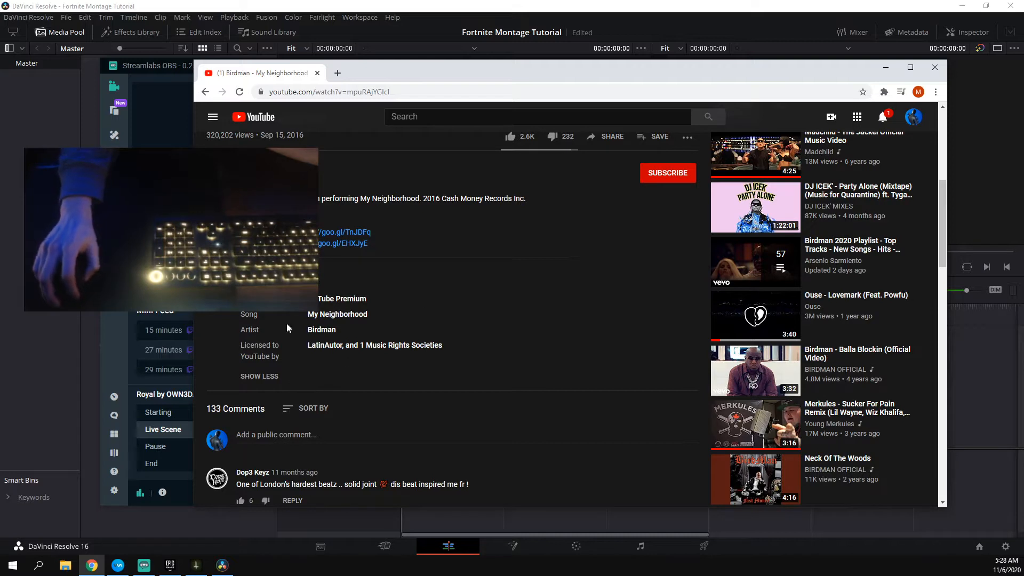
drag(302, 346, 481, 355)
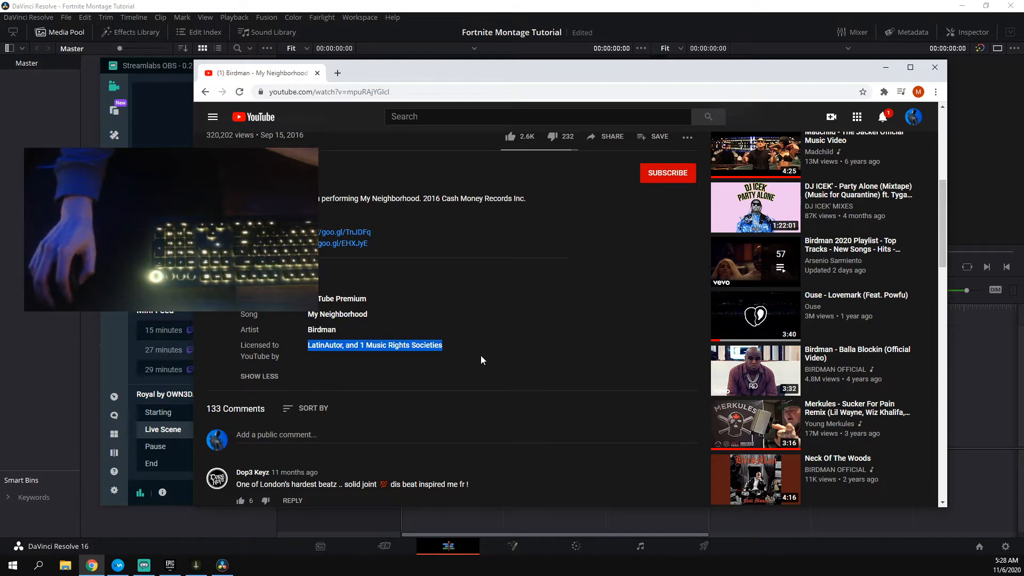
click(336, 397)
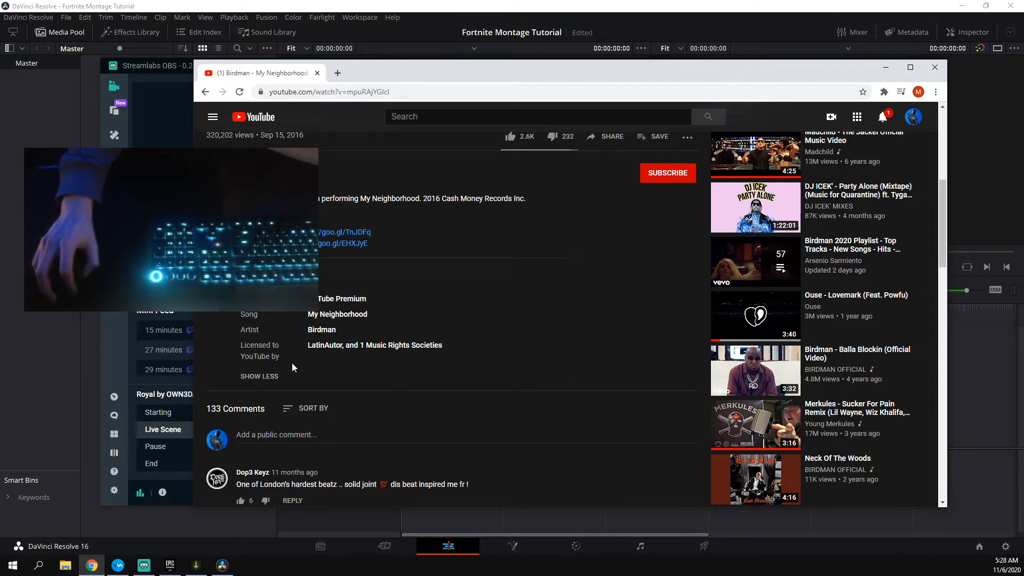
drag(292, 367, 240, 345)
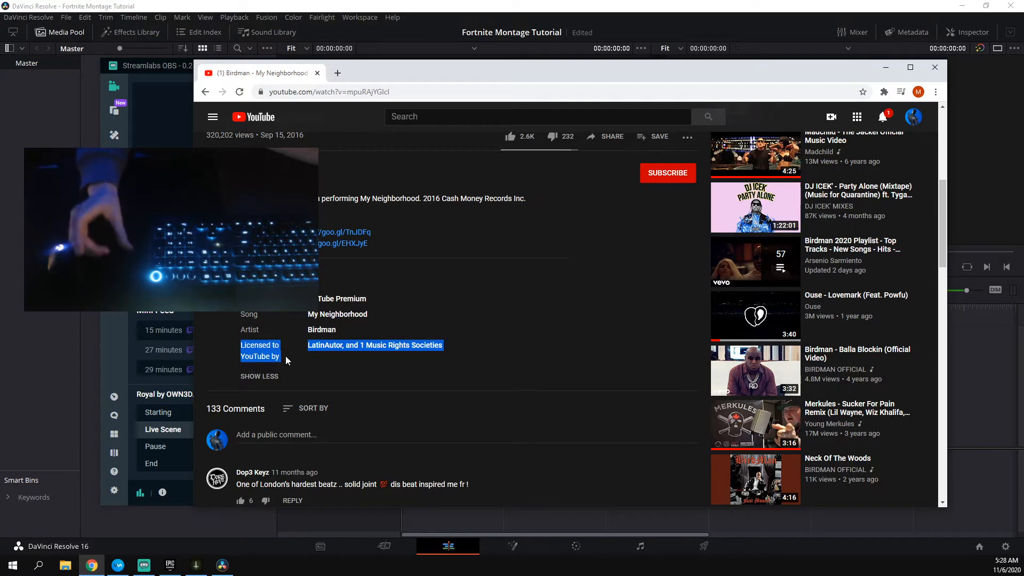
click(314, 360)
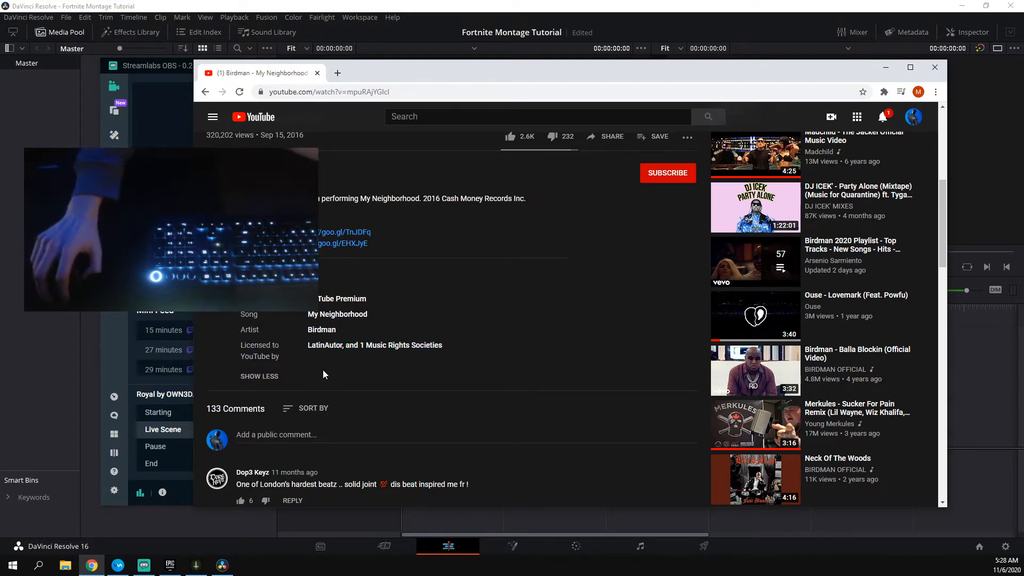
Open YouTube Studio for the signed-in channel and view its dashboard with the important notifications
click(914, 119)
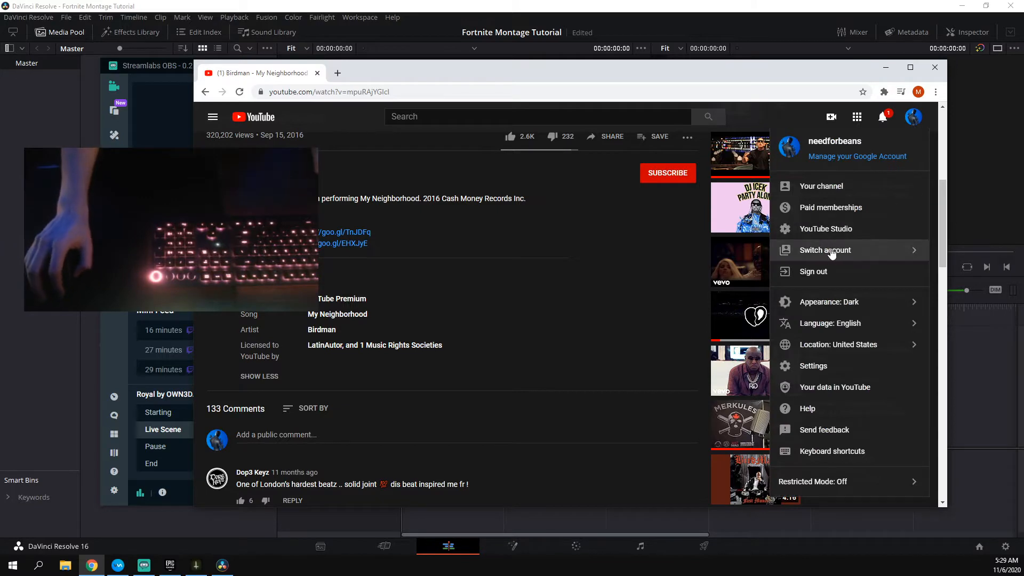
click(382, 378)
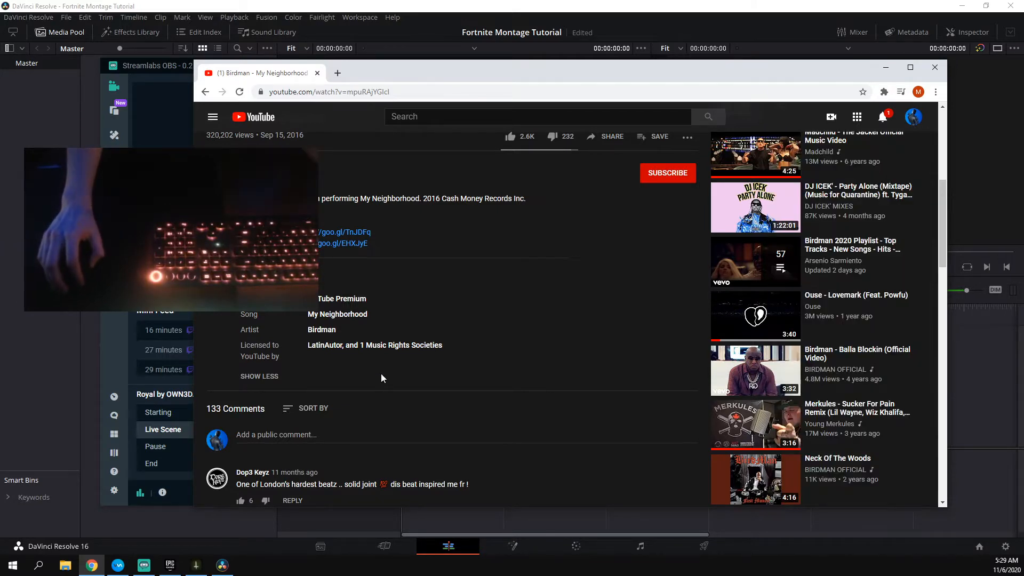
click(918, 117)
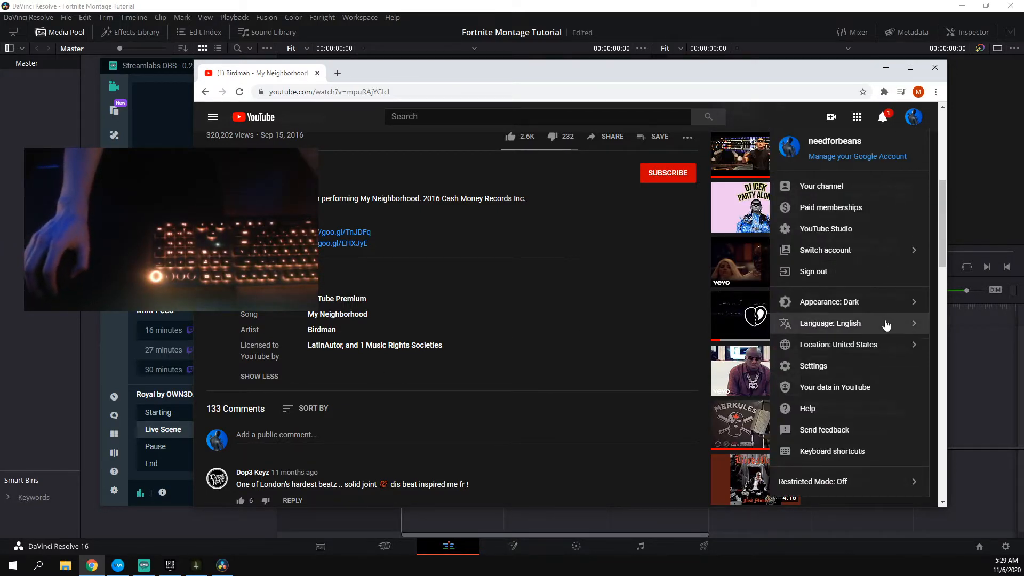
click(876, 233)
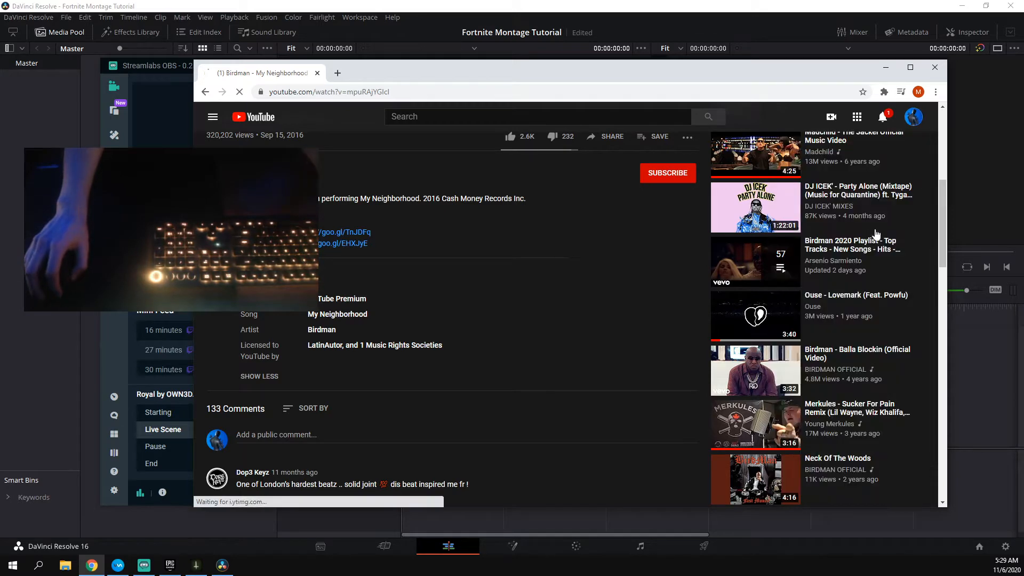
scroll(581, 299, down, 2)
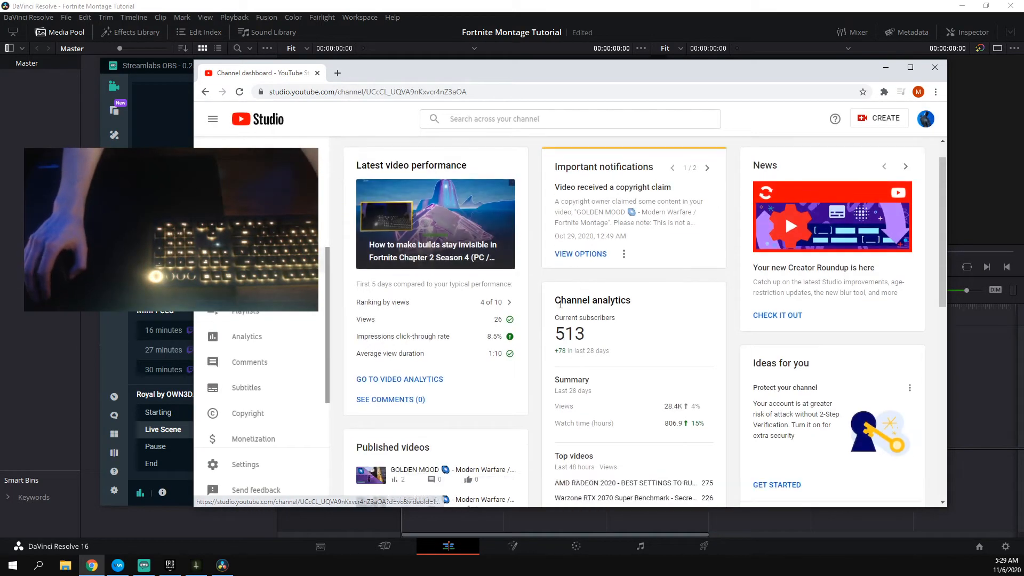
Open the channel's uploaded videos in YouTube Studio and examine which ones have a copyright claim or are blocked
click(244, 286)
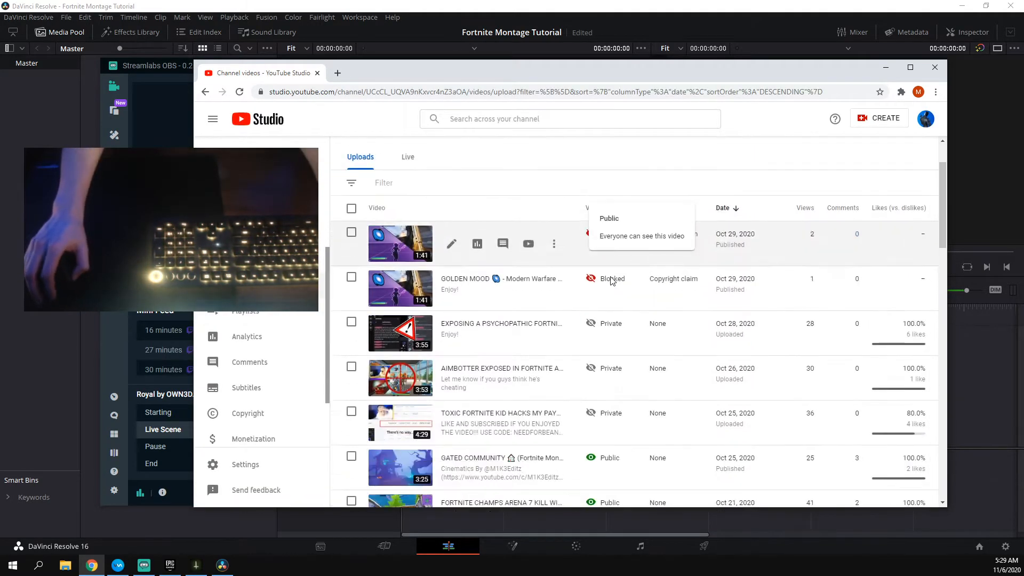
scroll(619, 298, down, 3)
scroll(640, 344, down, 2)
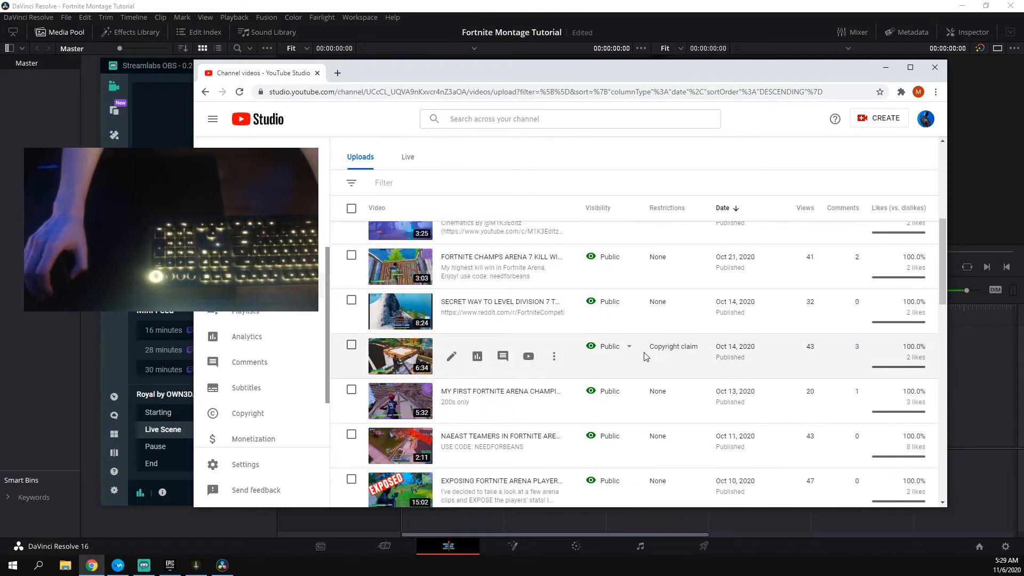
mouse_move(651, 349)
drag(651, 349, 699, 348)
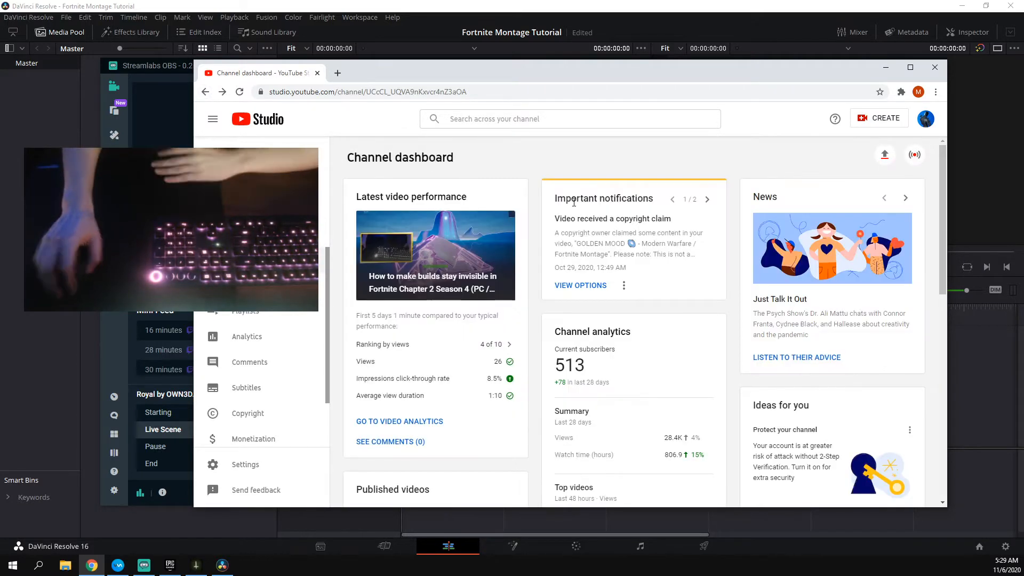
click(206, 92)
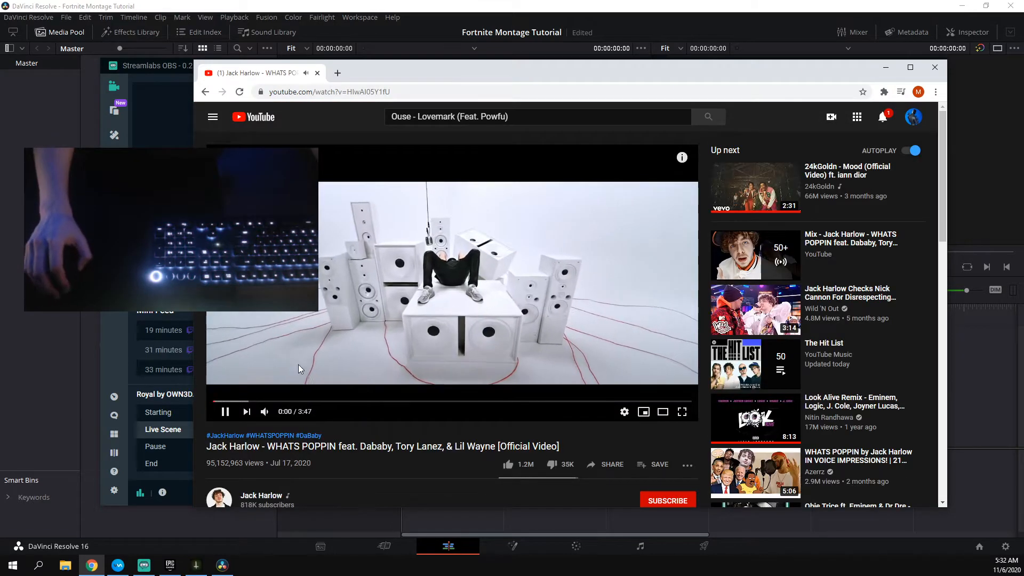
Expand the description of the Jack Harlow "WHATS POPPIN" video and examine its "Licensed to YouTube by" entry
scroll(275, 372, down, 1)
scroll(276, 371, down, 2)
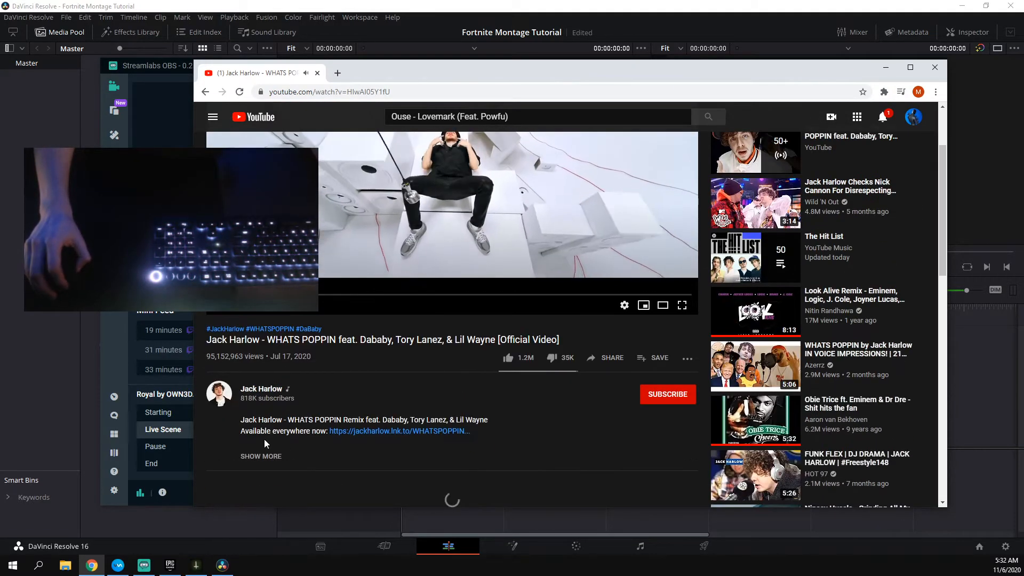
click(264, 443)
scroll(264, 440, down, 5)
scroll(270, 425, down, 3)
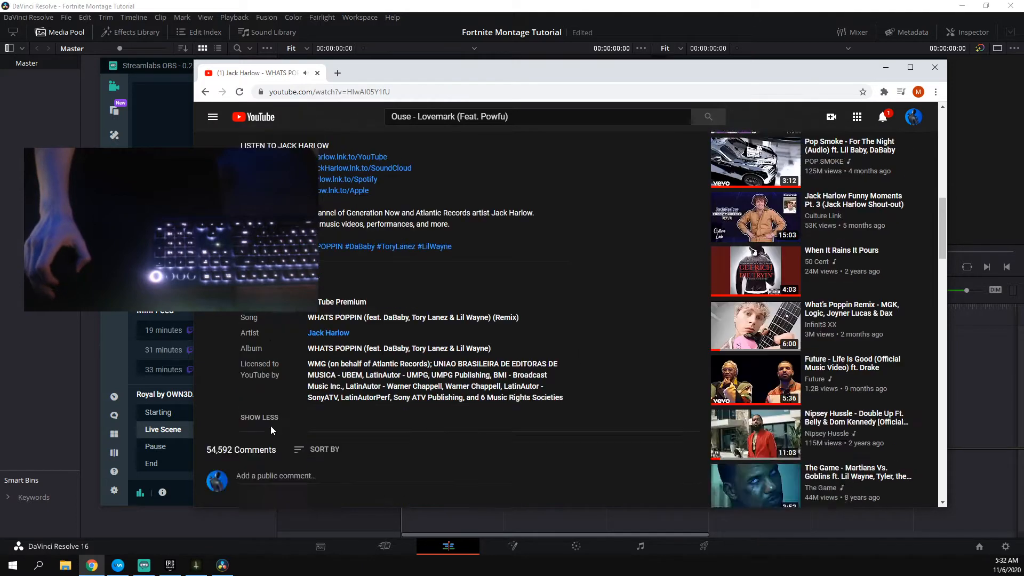
scroll(330, 319, up, 12)
Pause the "WHATS POPPIN" video and copy its web address
click(402, 191)
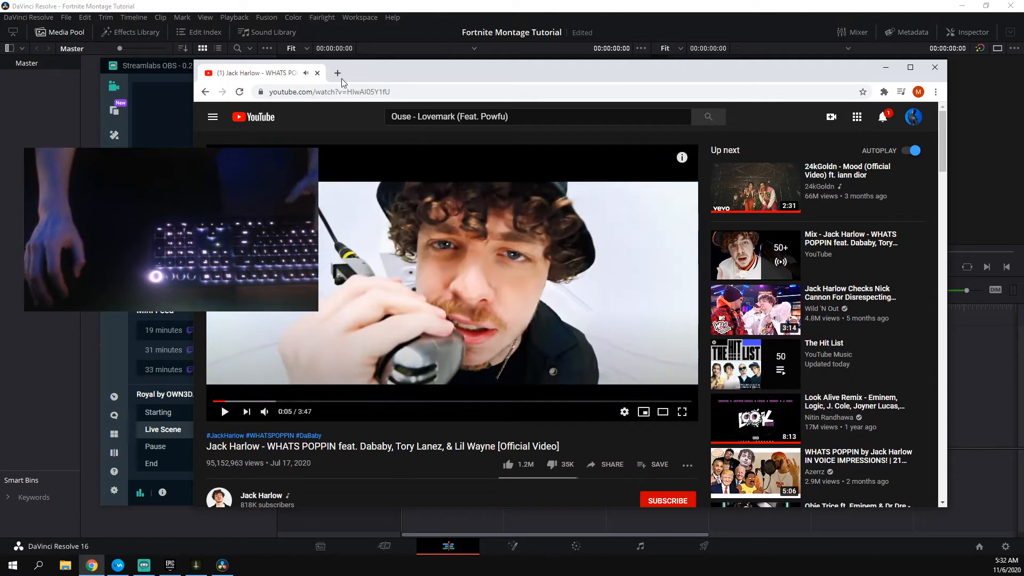
click(429, 93)
scroll(598, 404, down, 3)
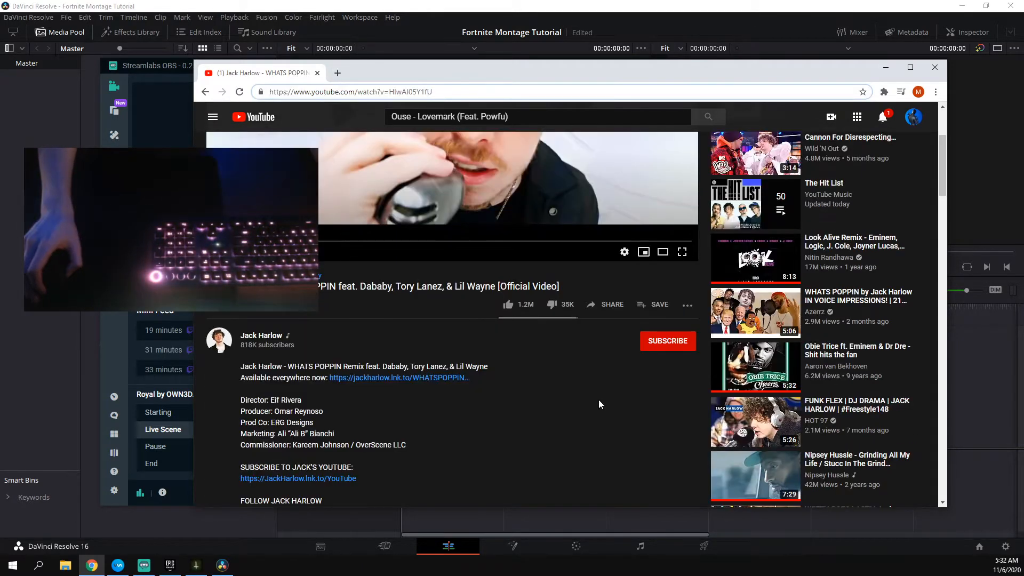
click(687, 307)
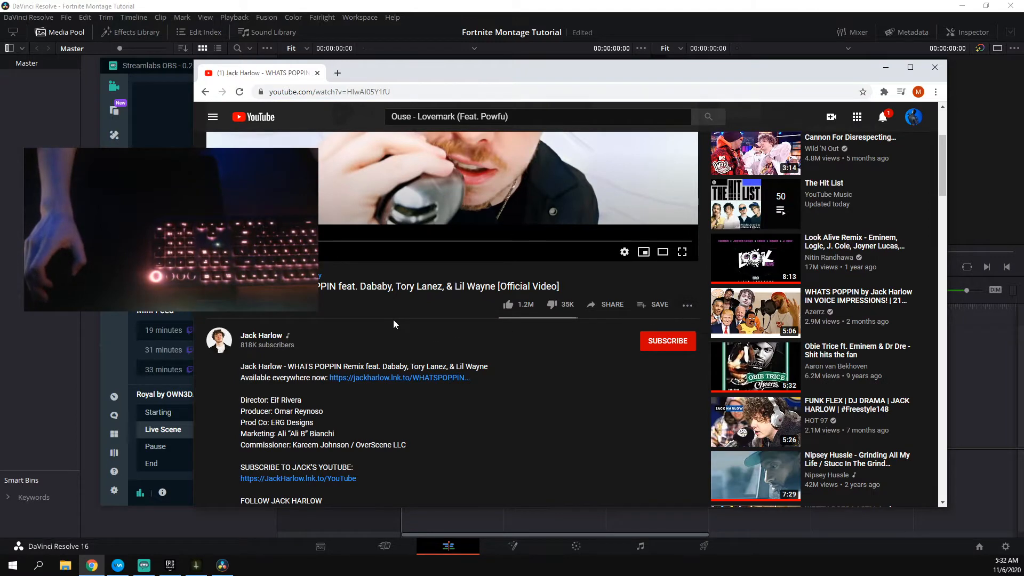
scroll(397, 318, up, 3)
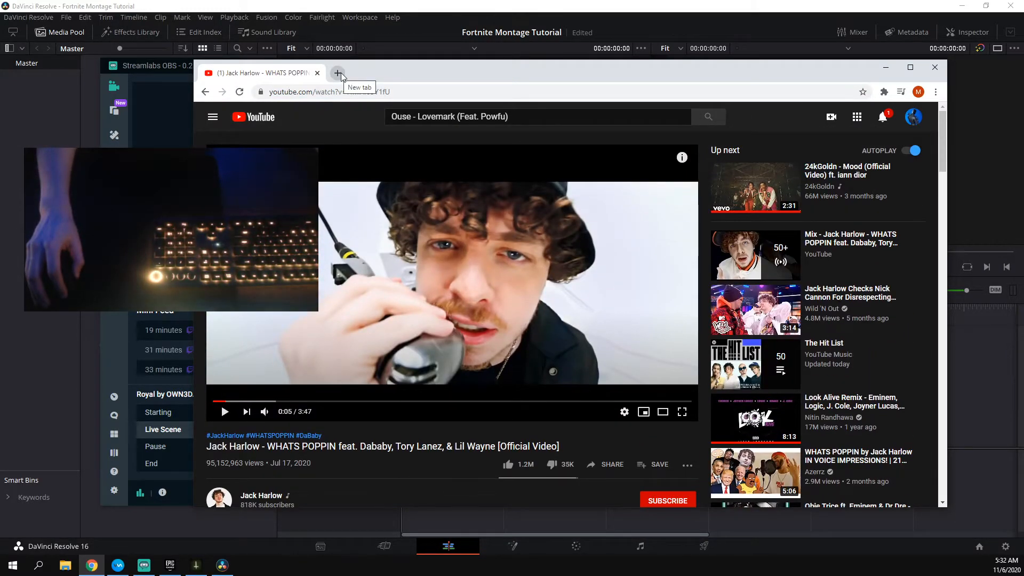
Search Google for "youtube2mp3" in a new tab and open the YouTube to Mp3 Converter result
click(342, 75)
text(youtube2mop3)
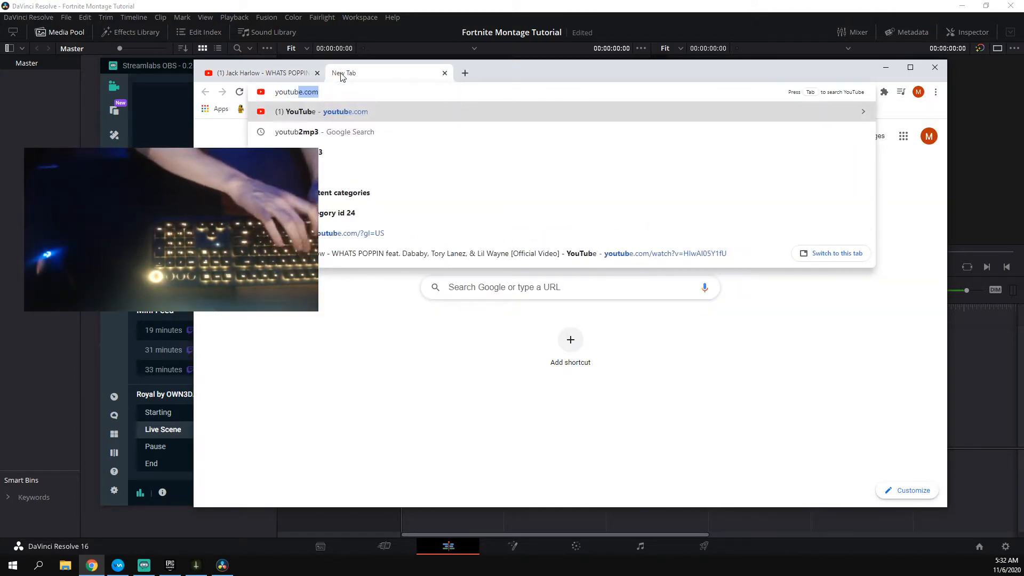
key(BackSpace)
key(BackSpace)
key(BackSpace)
text(p3)
key(Return)
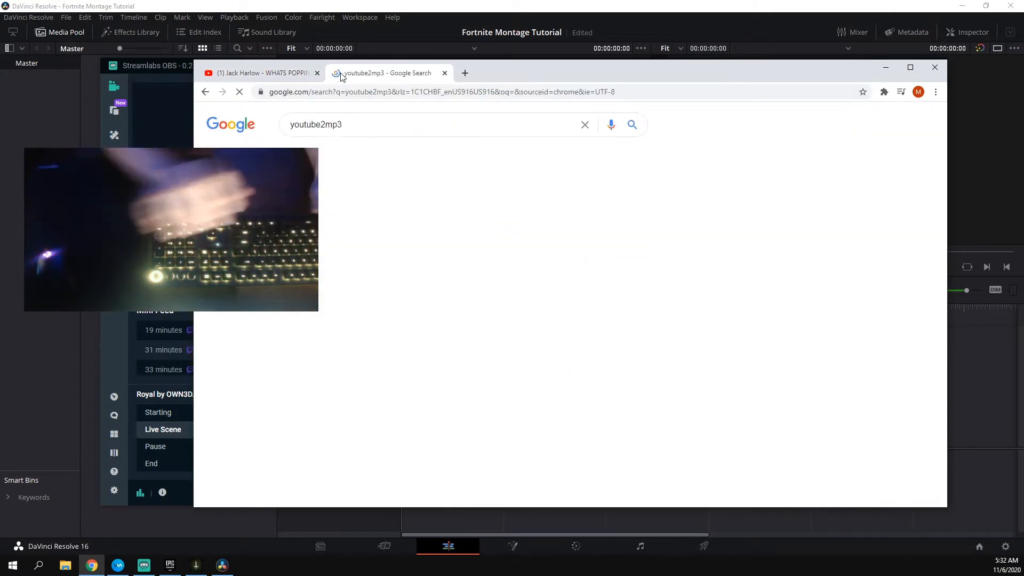
click(344, 213)
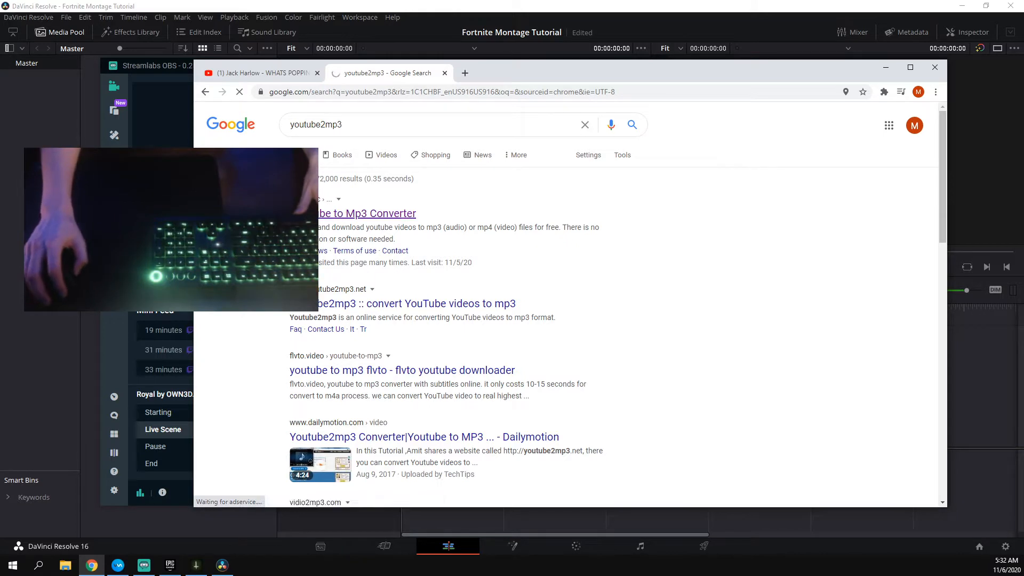
Convert the copied video link to MP3, download the file, and close the advertisement and converter tabs
key(ctrl+v)
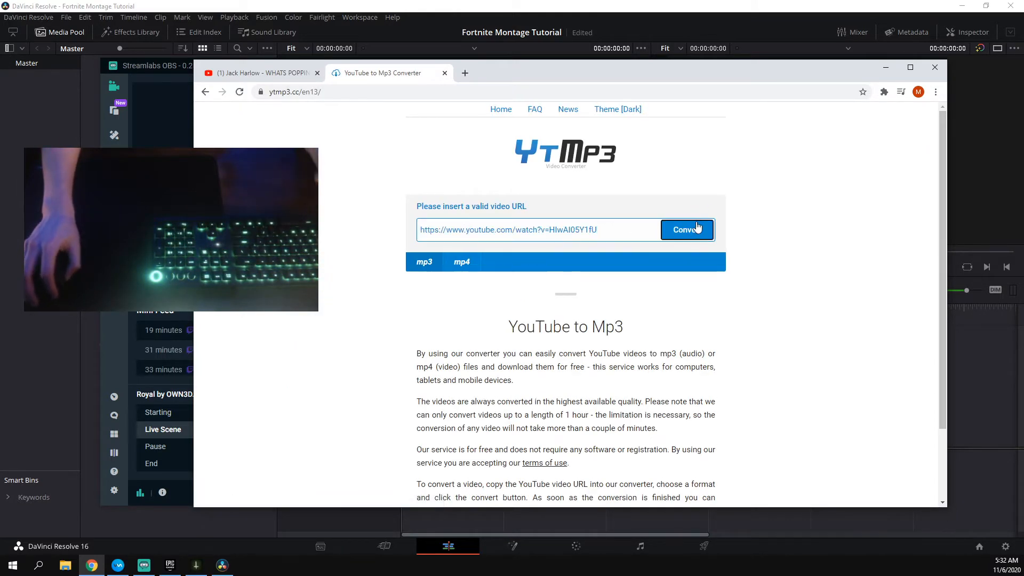
click(702, 226)
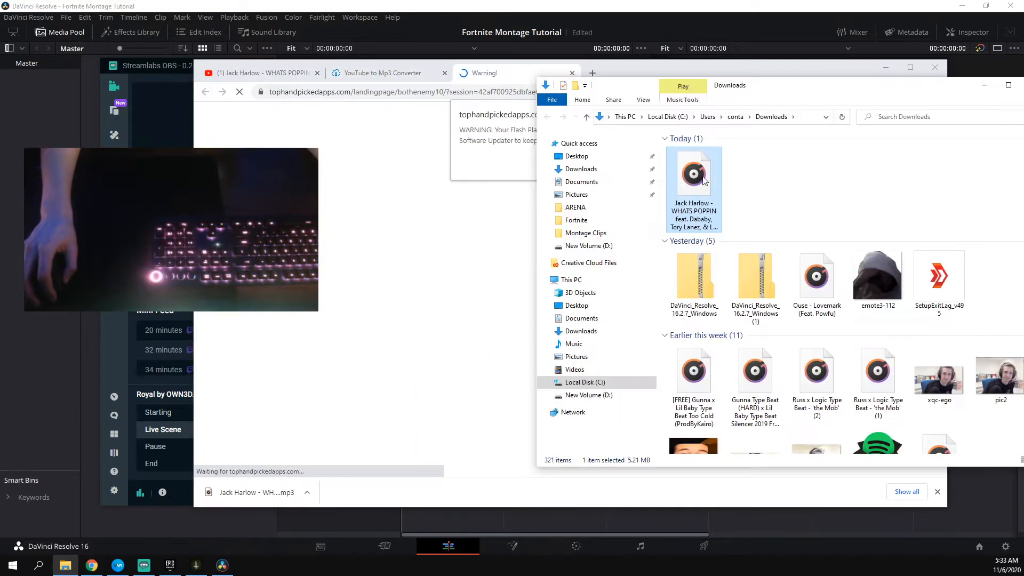
click(572, 73)
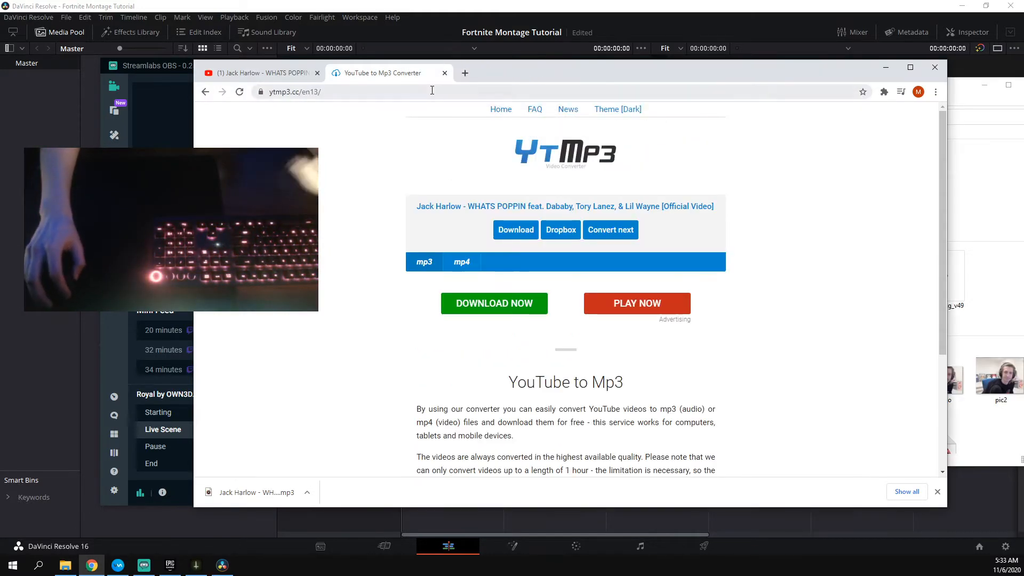
click(444, 74)
click(966, 175)
drag(829, 88, 735, 97)
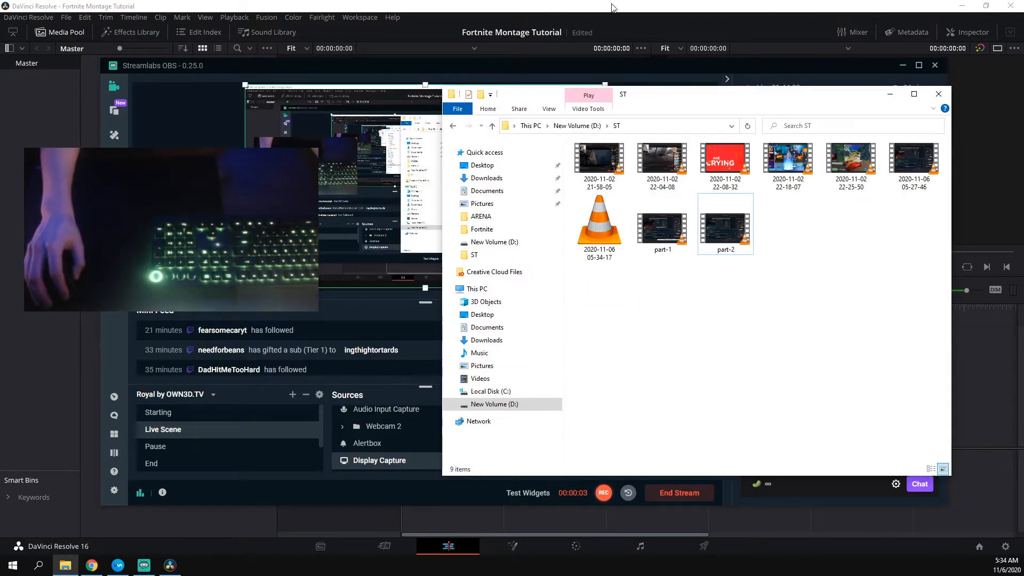
Switch to DaVinci Resolve and move the Streamlabs OBS window off the editing screen
click(611, 7)
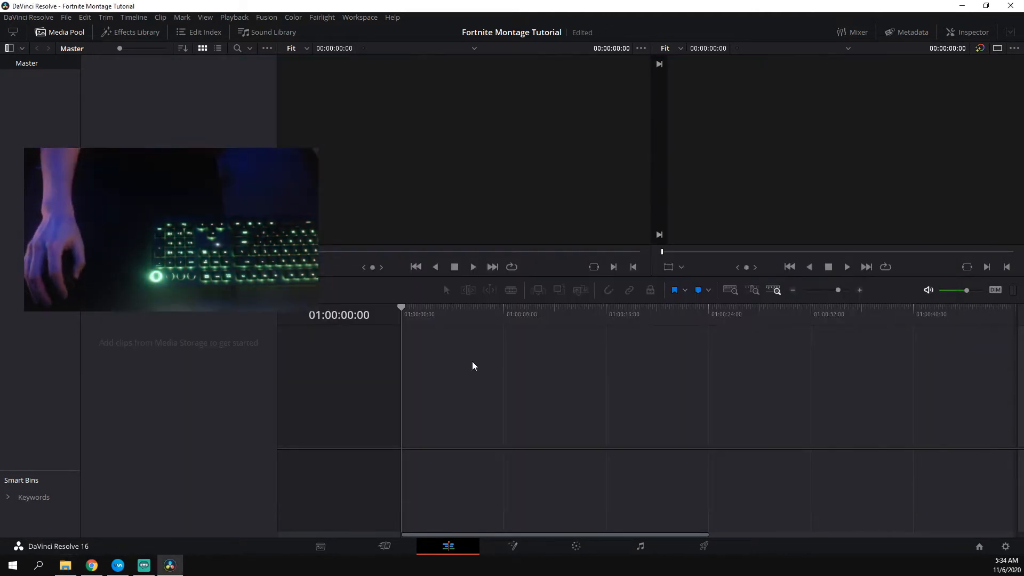
click(149, 563)
drag(258, 87, 0, 86)
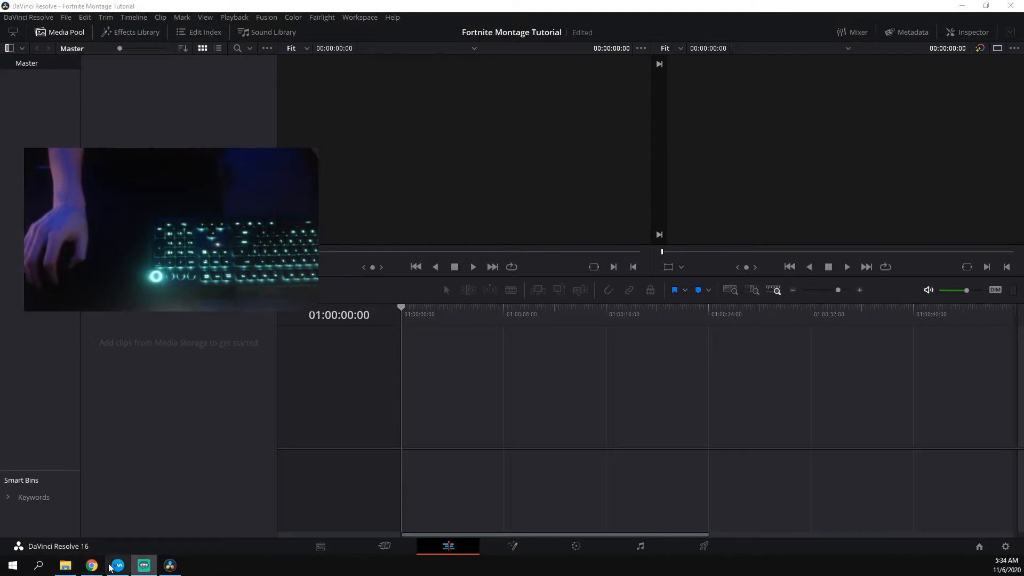
click(65, 565)
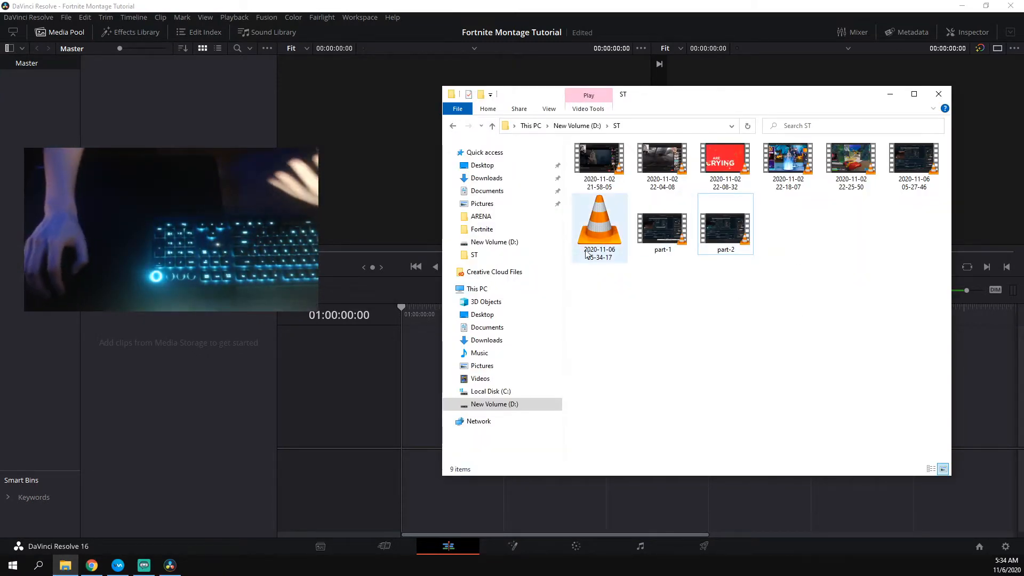
click(382, 8)
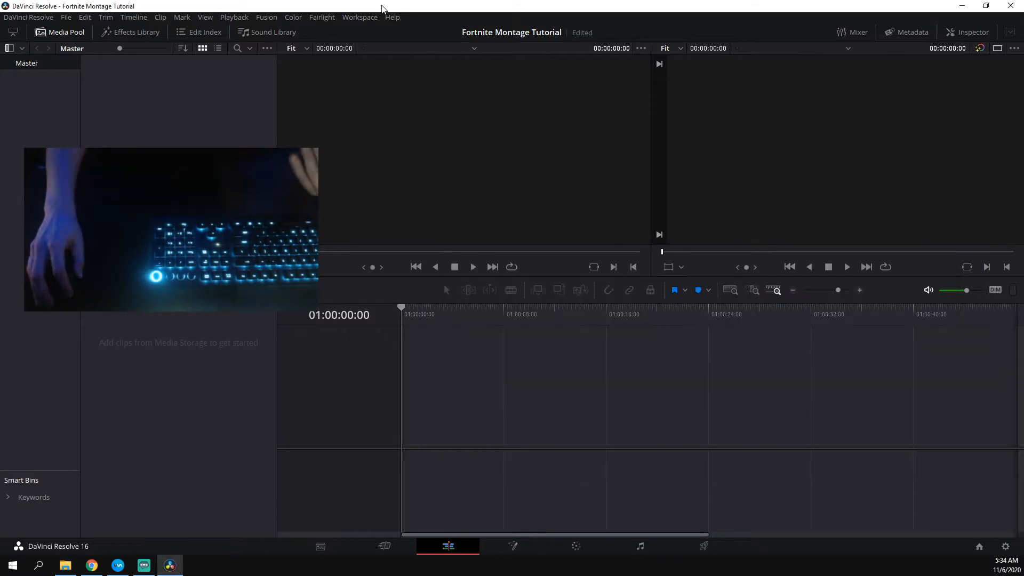
Open the clip "Fortnite 2020.11.06 - 00.47.58.12.DVR" in VLC and review the elimination near its end
click(74, 567)
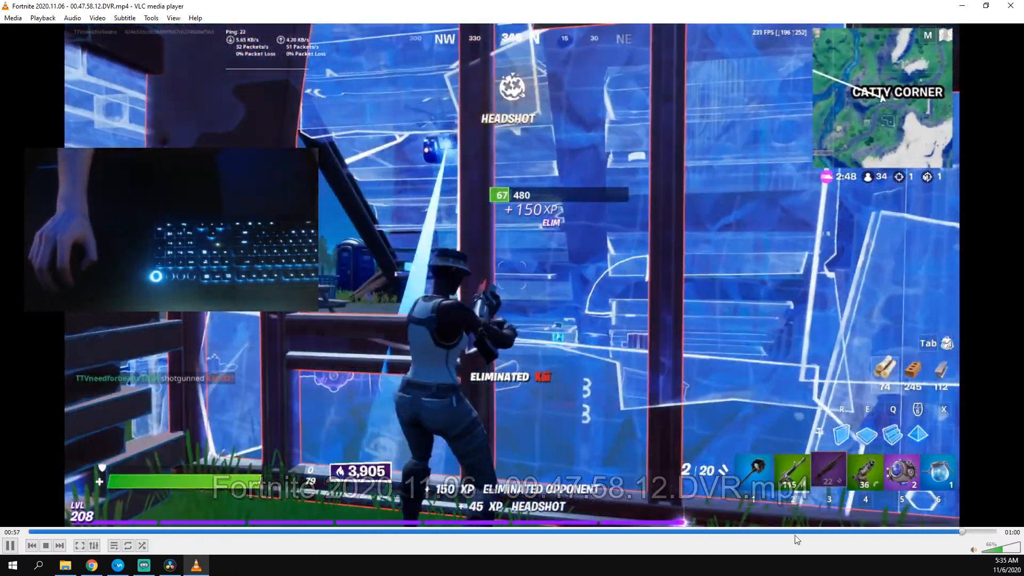
click(798, 532)
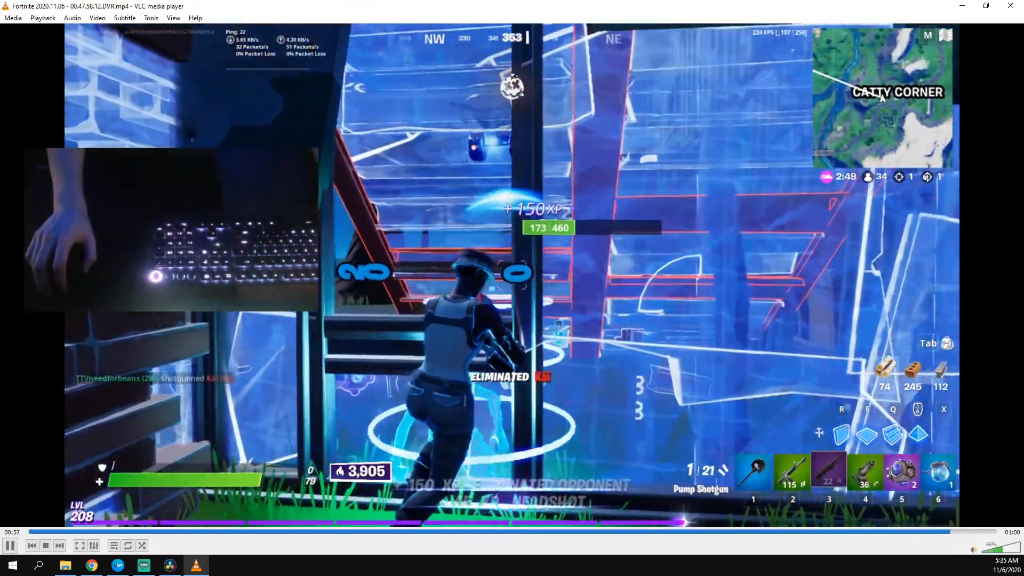
key(space)
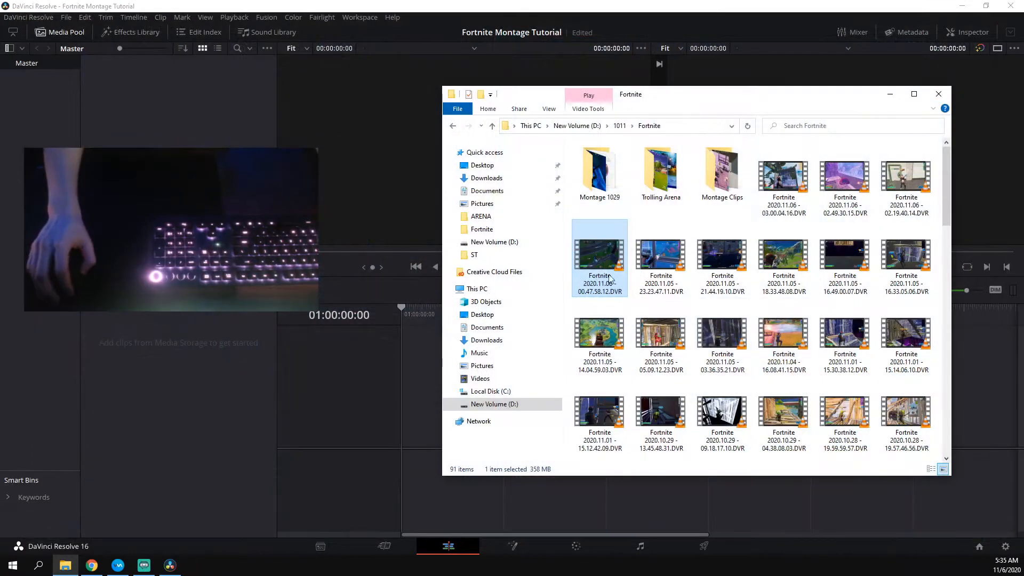
Import the reviewed Fortnite clip into Resolve's media pool, matching the project frame rate to it, and place it at the timeline's start
drag(597, 261, 382, 369)
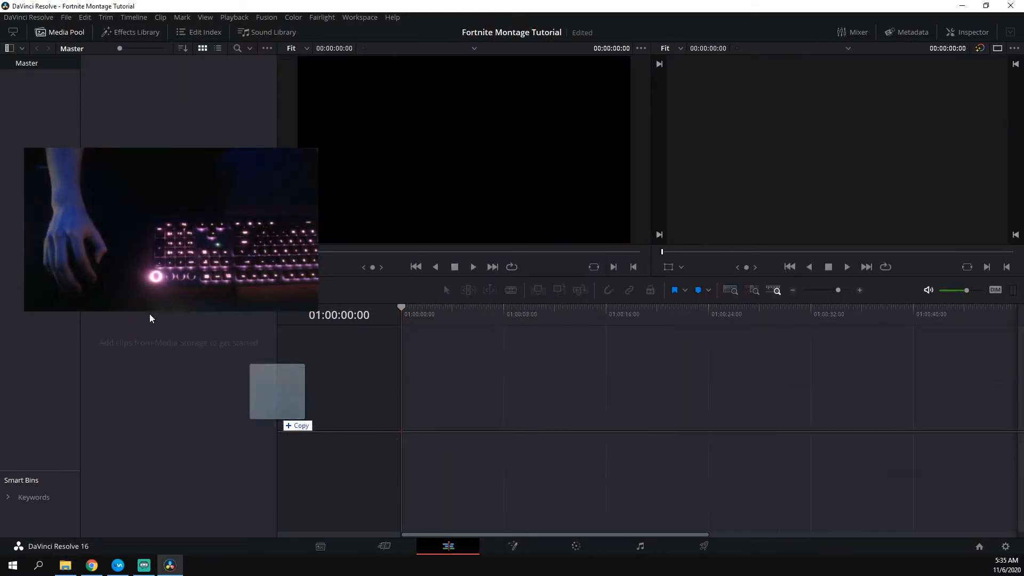
drag(149, 315, 181, 360)
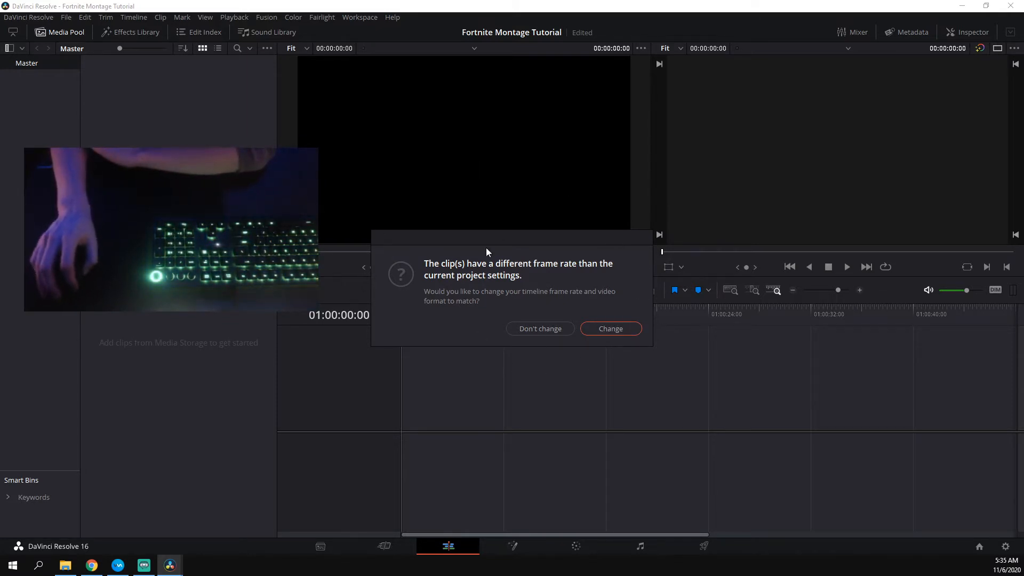
click(603, 331)
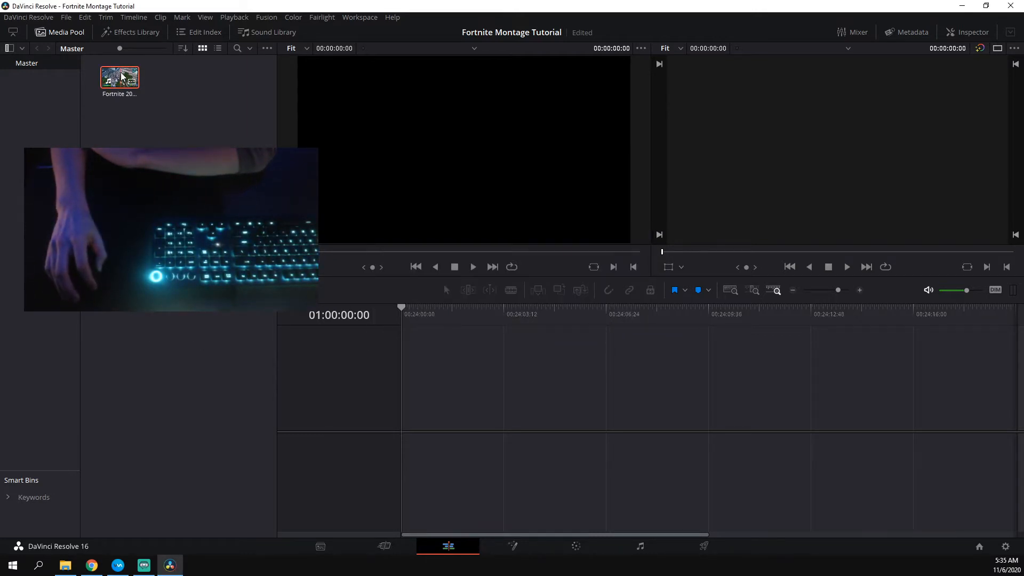
drag(119, 78, 441, 369)
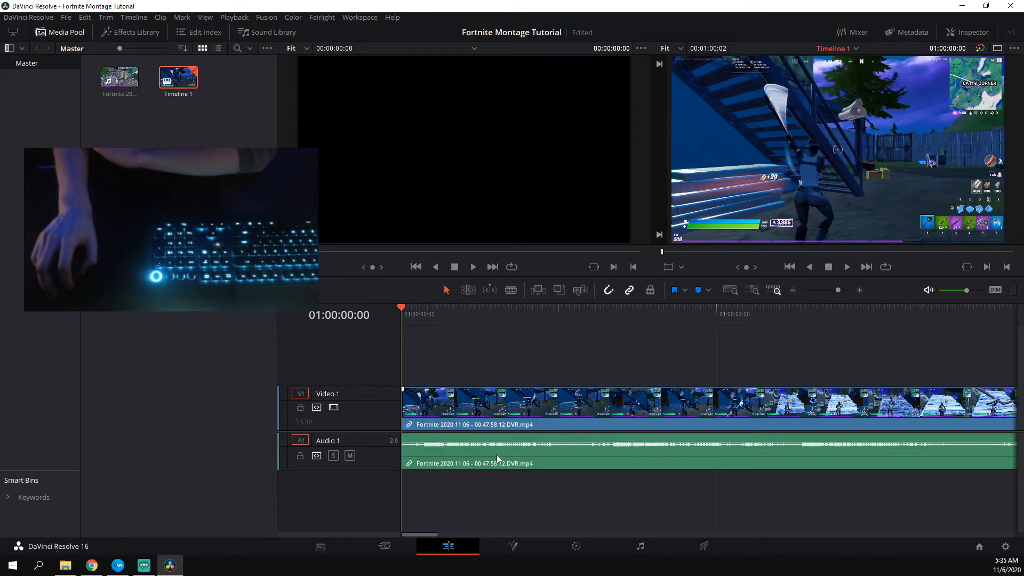
Import the Jack Harlow "WHATS POPPIN" MP3 from Downloads and place it on a new audio track beneath the clip's audio
click(76, 563)
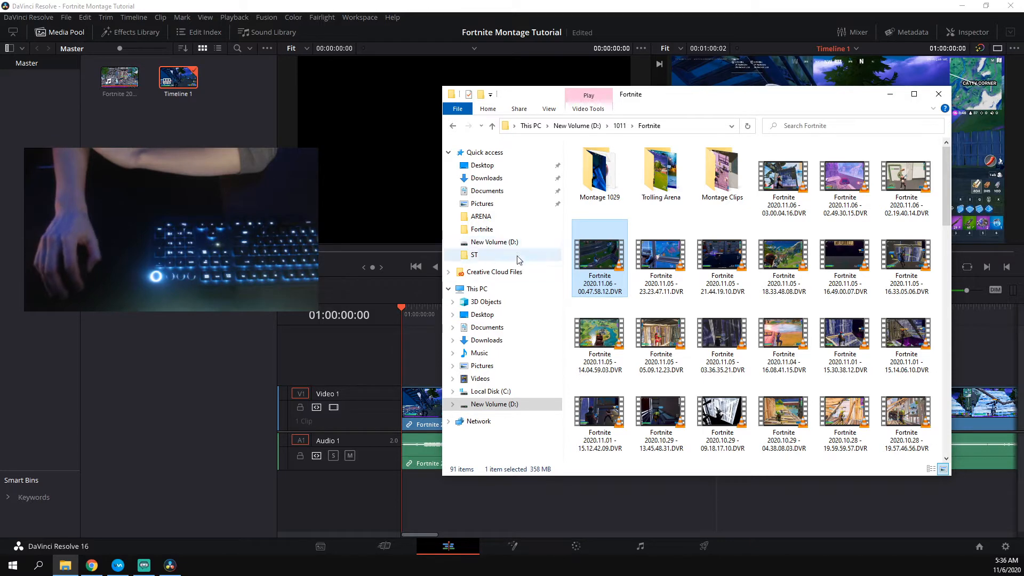
click(486, 177)
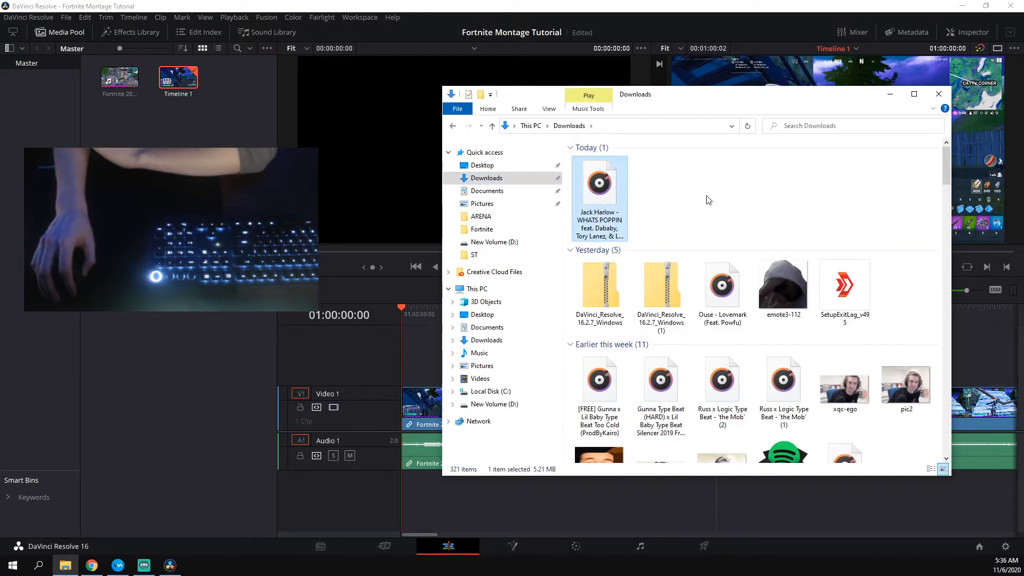
drag(599, 186, 224, 136)
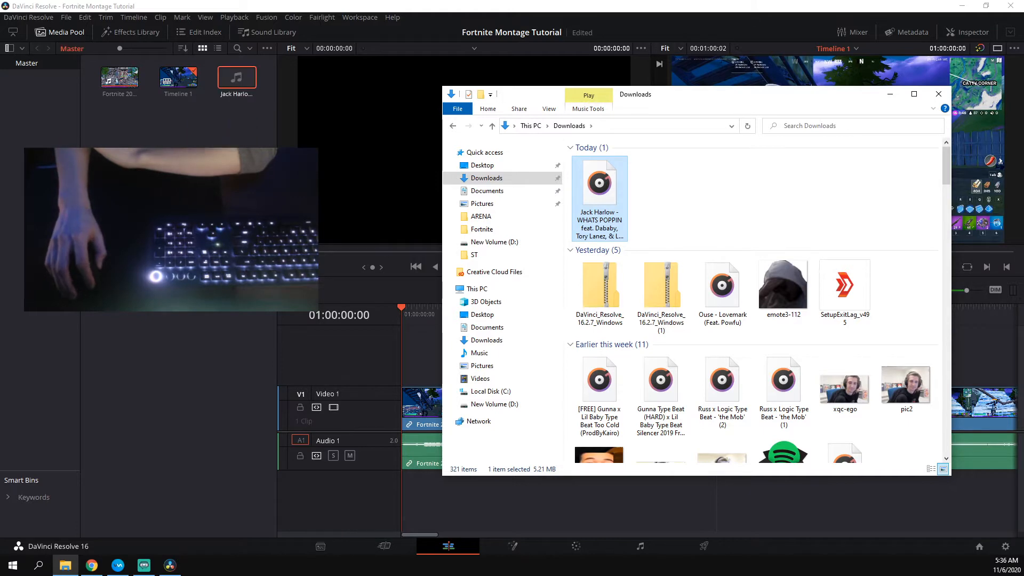
click(237, 78)
drag(236, 78, 409, 498)
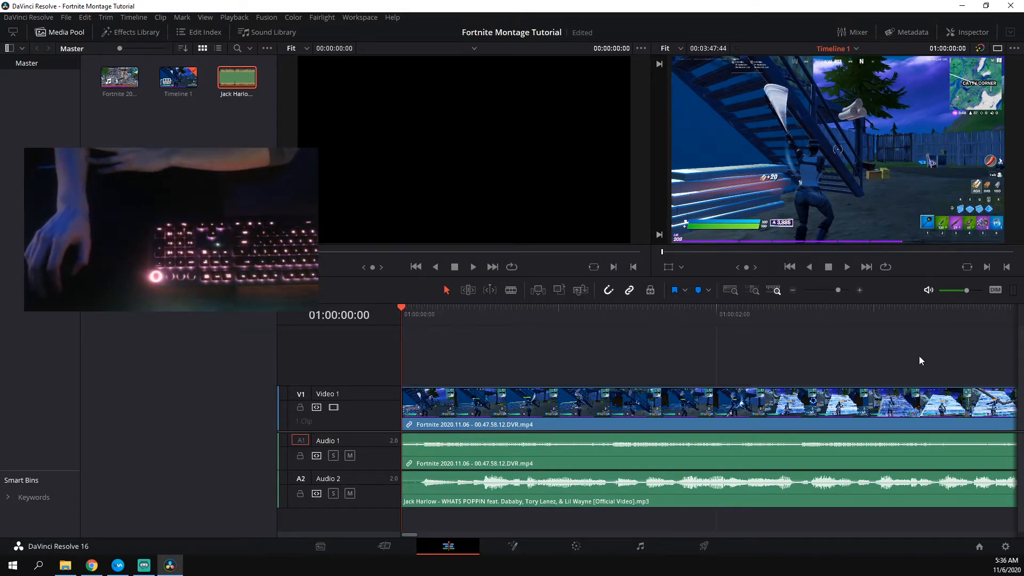
Preview the timeline around the eight-second mark and mute the Audio 2 music track
drag(408, 533, 420, 536)
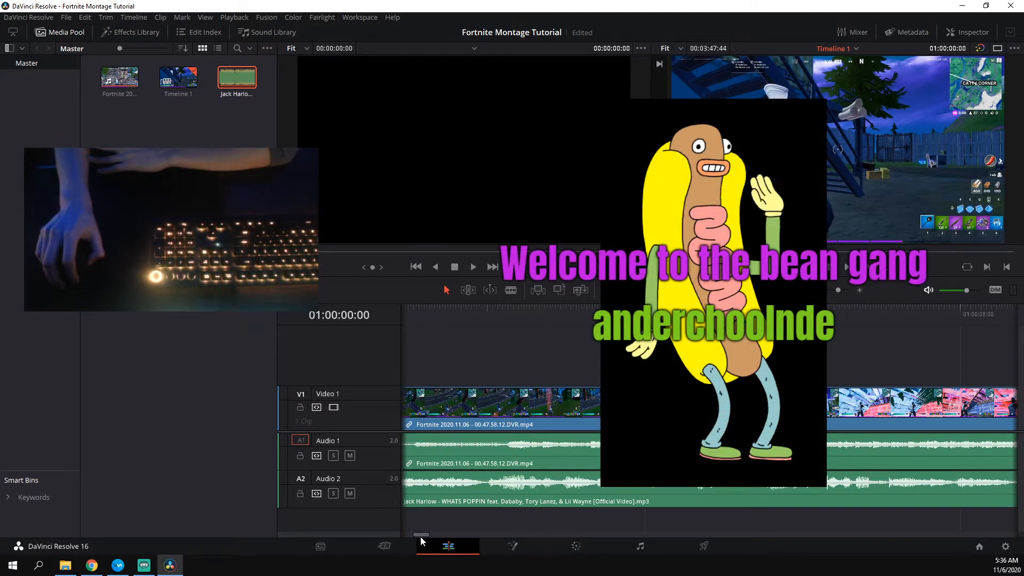
drag(419, 535, 423, 535)
click(810, 313)
key(space)
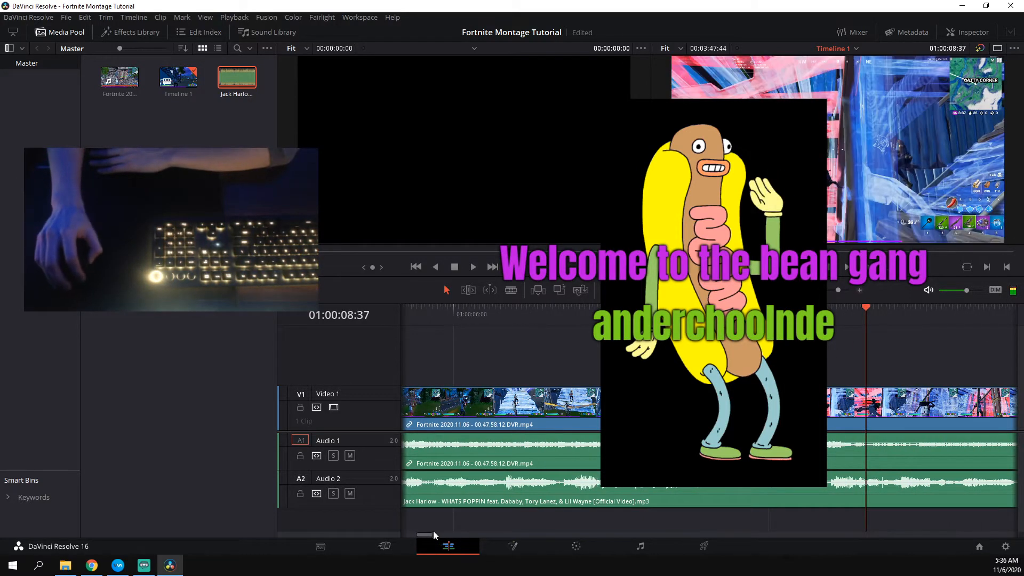
click(349, 495)
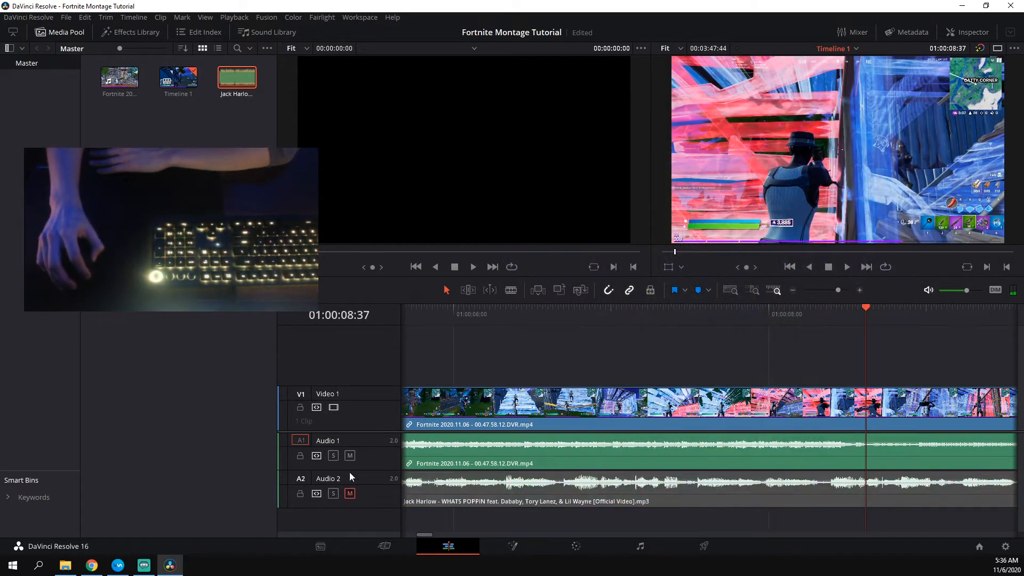
Mute the Audio 1 gameplay track and switch to the Cut page with the playhead at 01:00:10:40
click(350, 456)
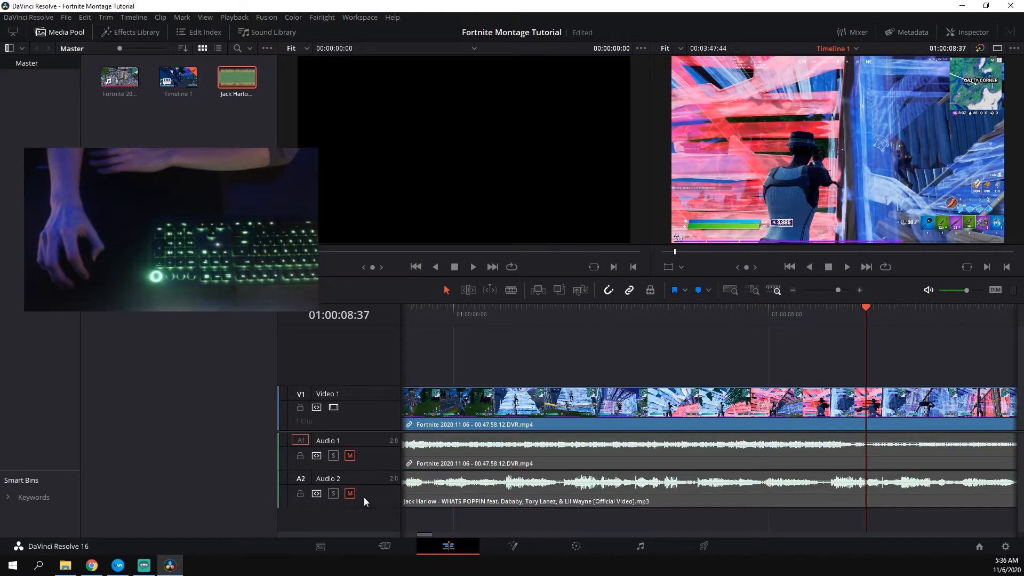
drag(421, 535, 428, 533)
click(565, 307)
click(794, 308)
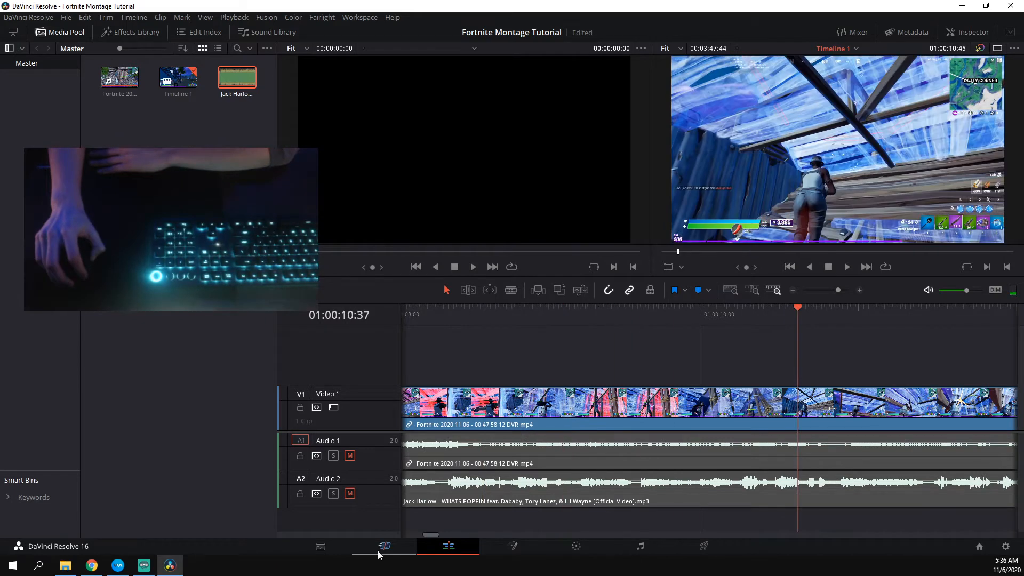
click(384, 545)
click(450, 547)
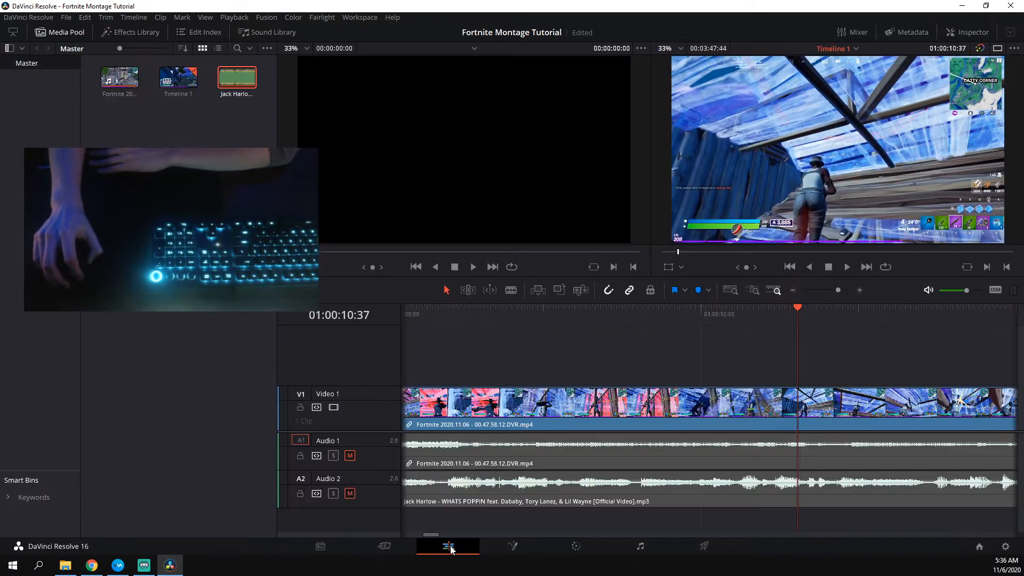
drag(798, 308, 805, 309)
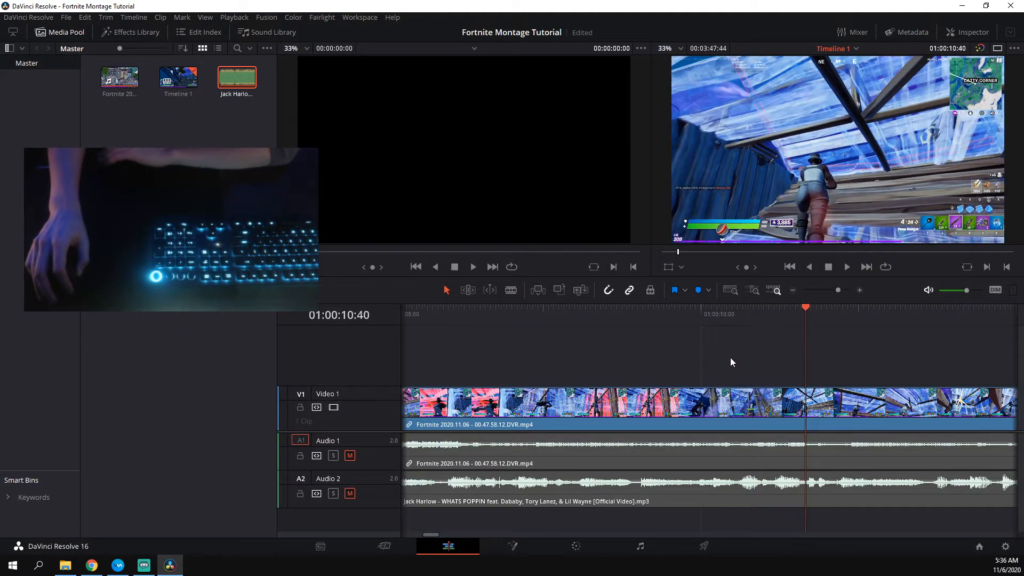
click(384, 546)
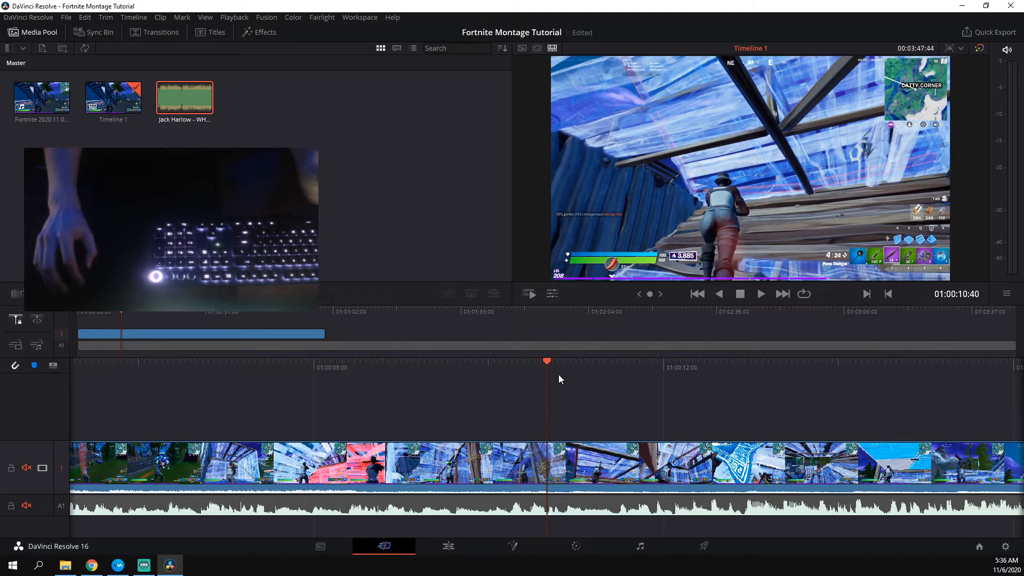
Split the Fortnite clip at 01:00:52:01 and remove everything before the cut, closing the gap at the timeline's start
key(space)
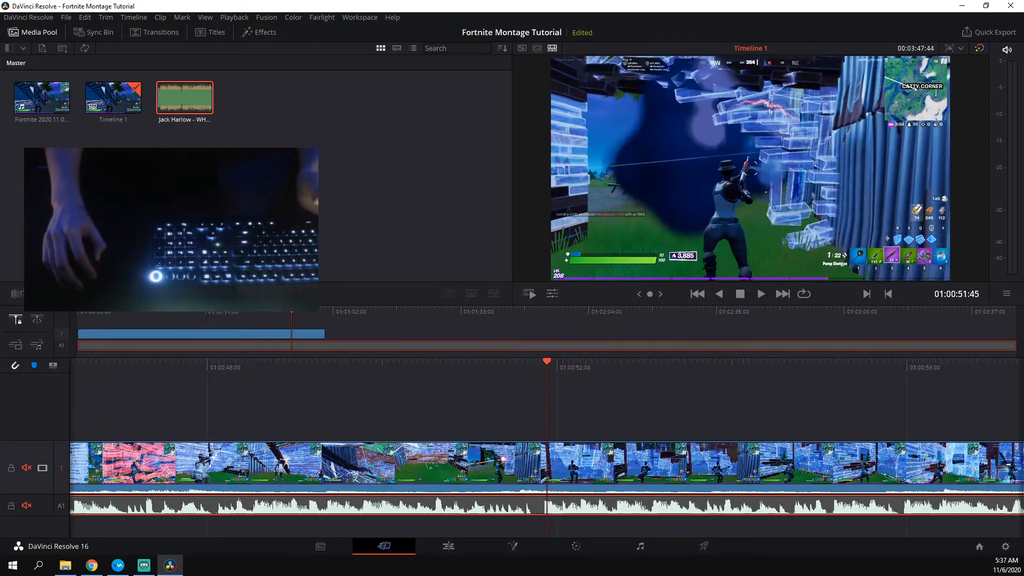
key(space)
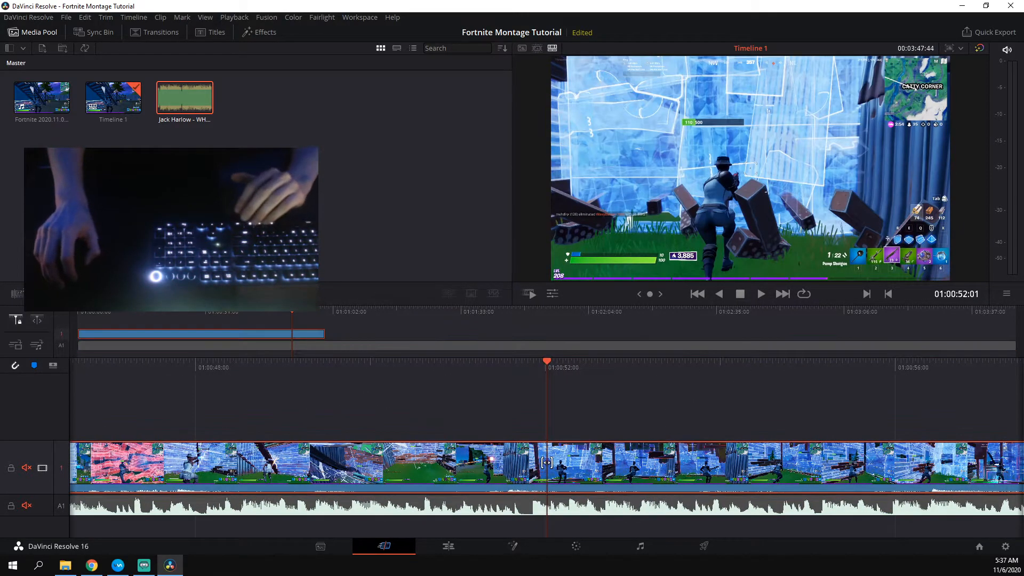
right_click(546, 462)
click(559, 484)
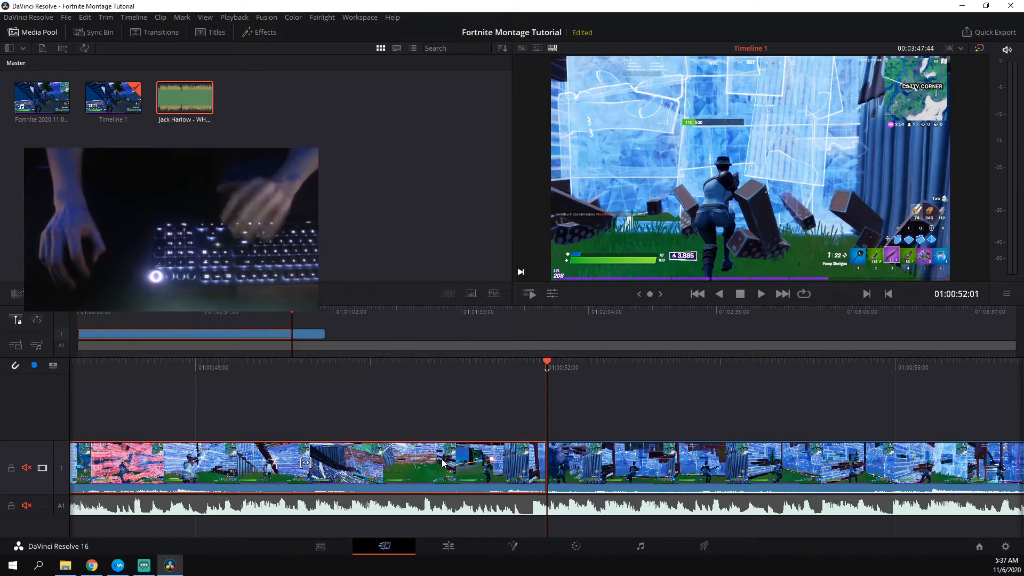
key(BackSpace)
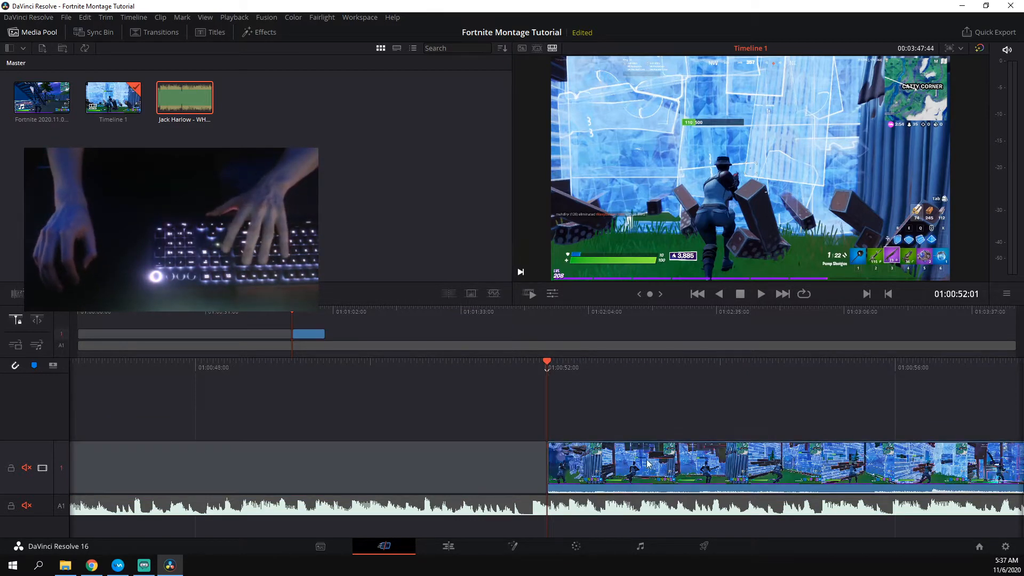
click(76, 447)
key(BackSpace)
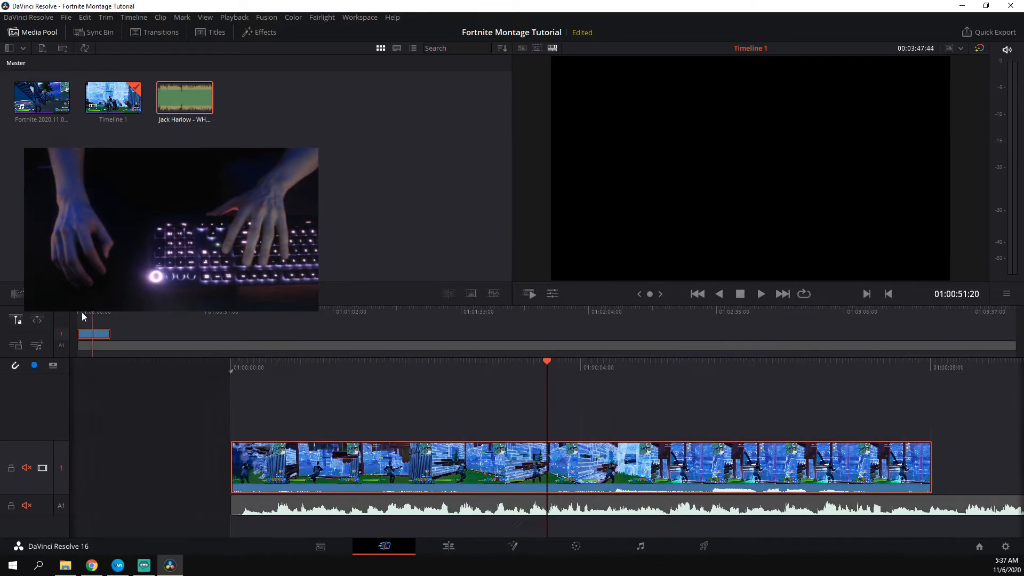
Review the clip's opening seconds, split it at 01:00:00:20 and remove the short portion before the cut
click(82, 312)
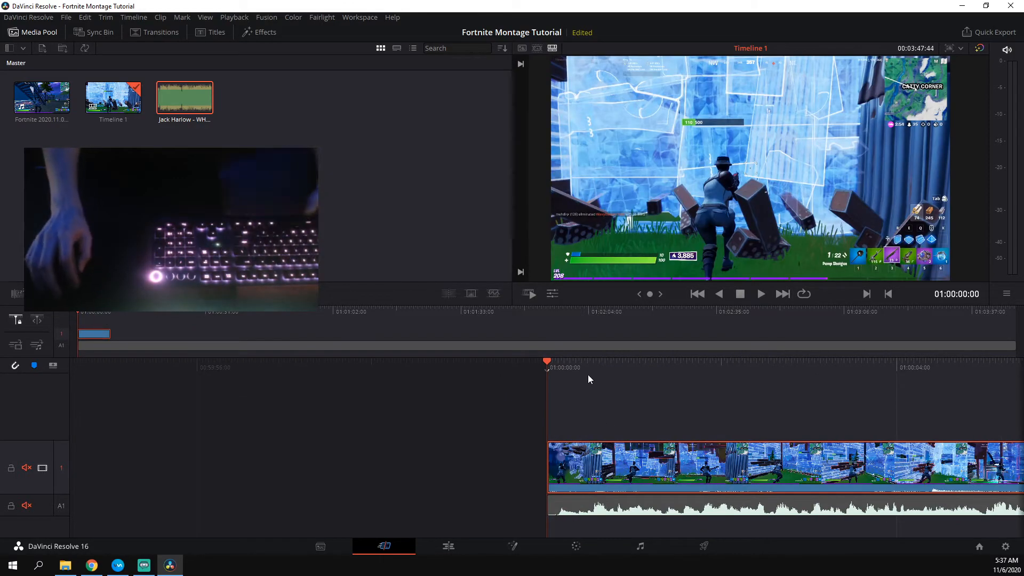
key(space)
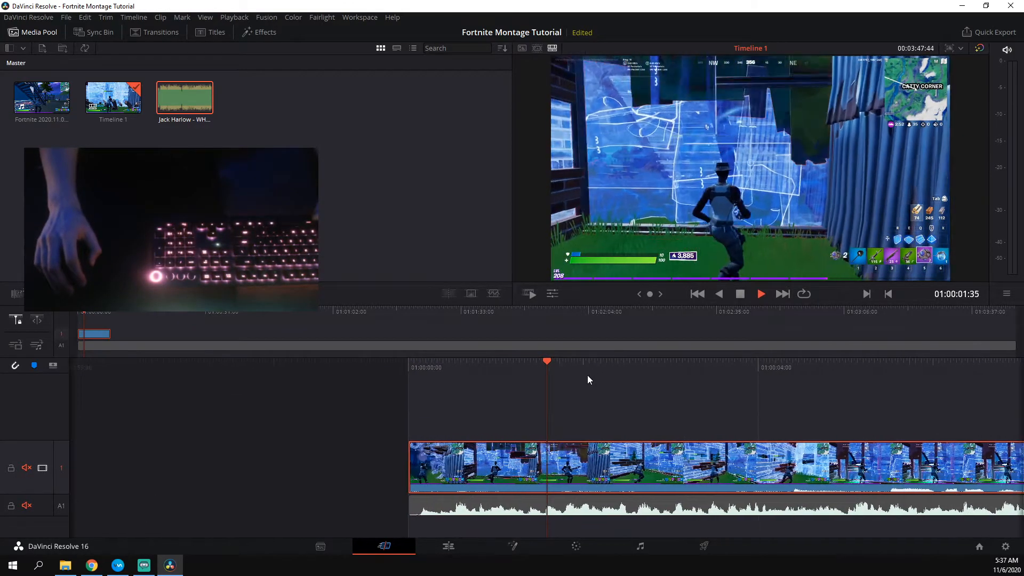
key(space)
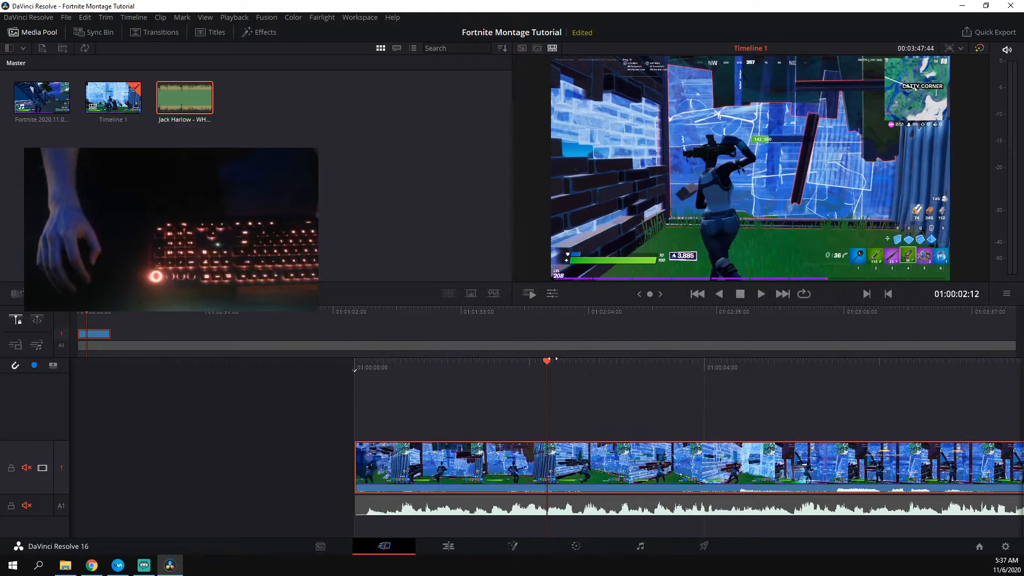
key(j)
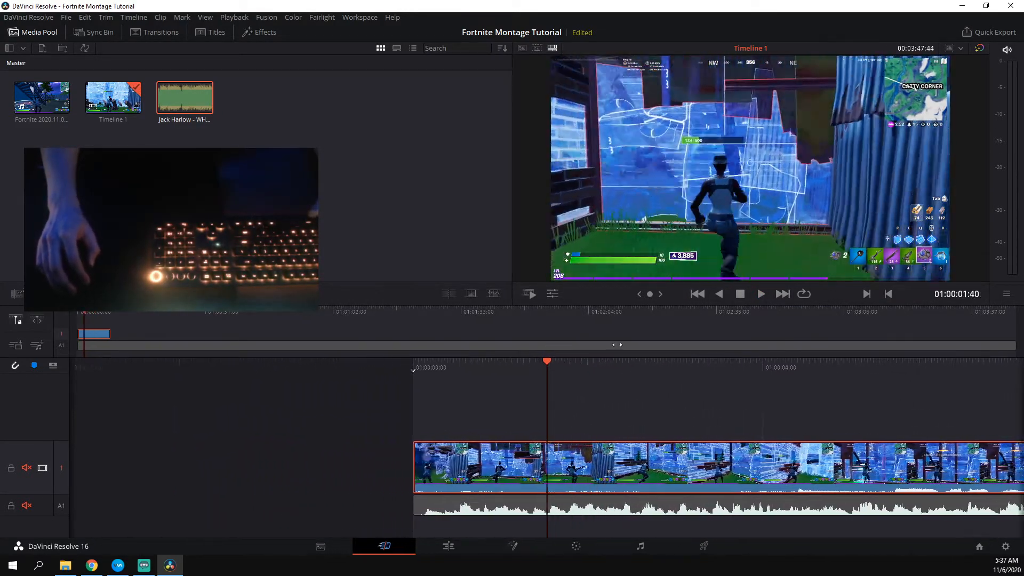
key(l)
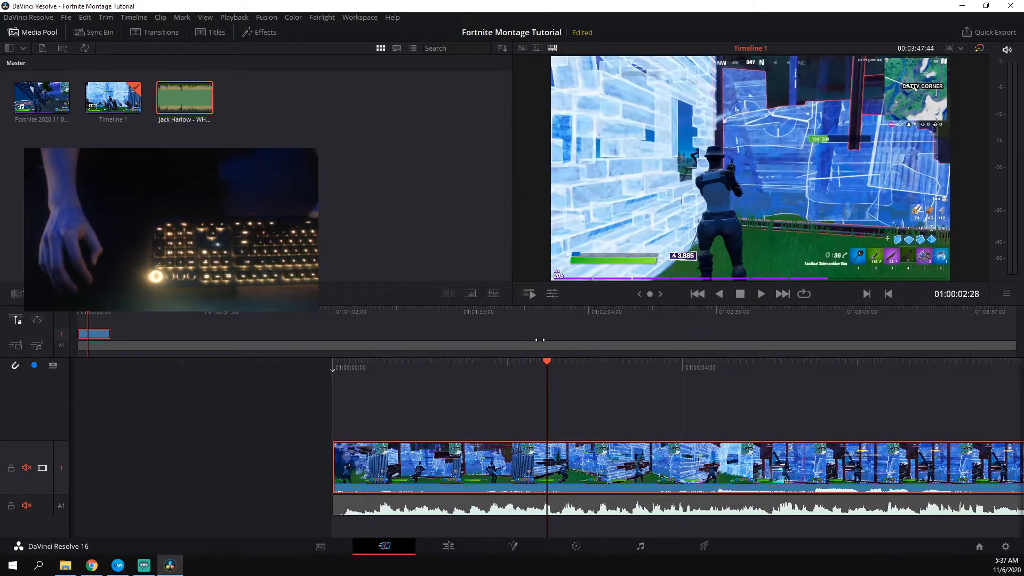
key(j)
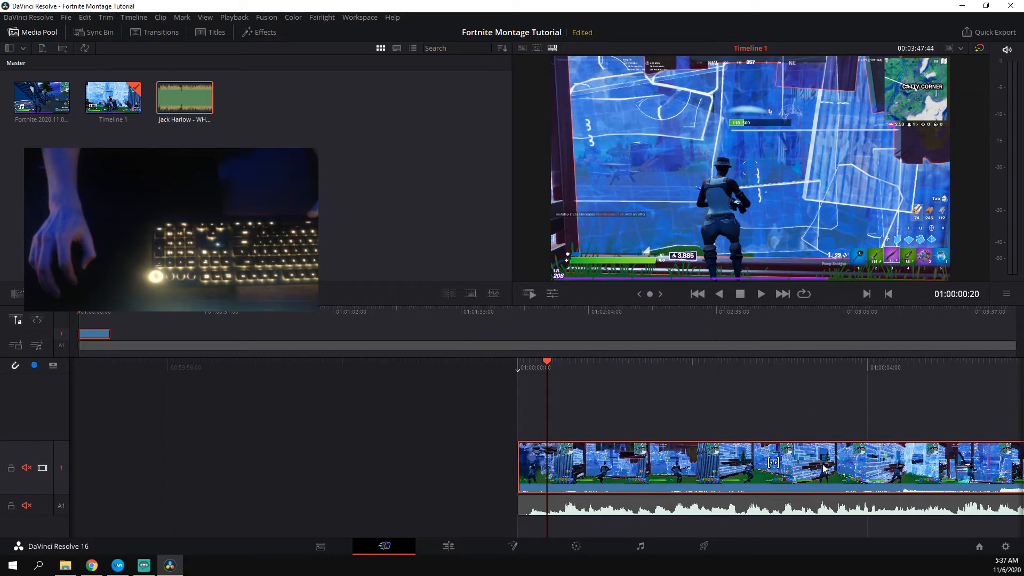
right_click(550, 474)
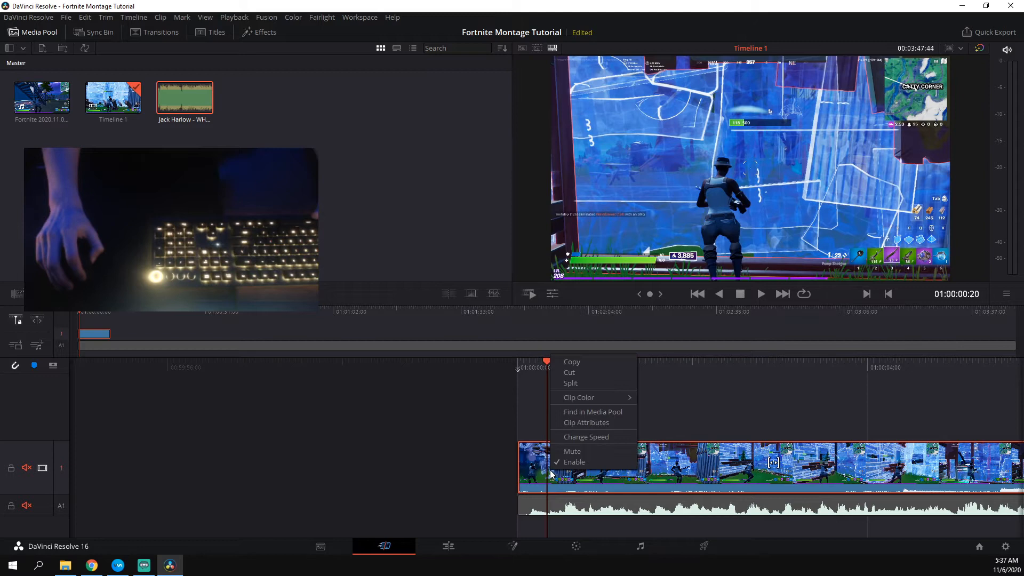
click(593, 380)
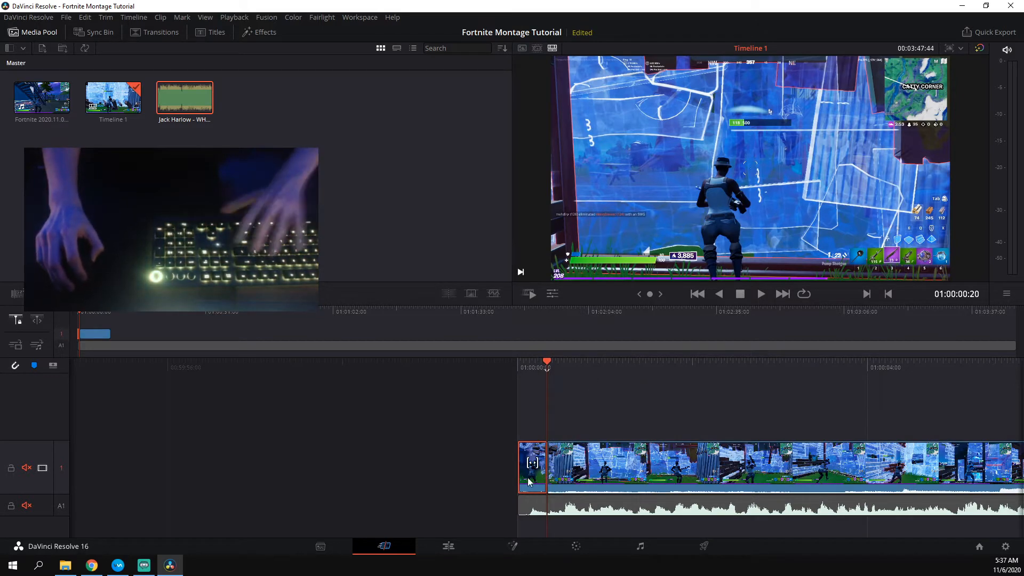
drag(606, 468, 574, 465)
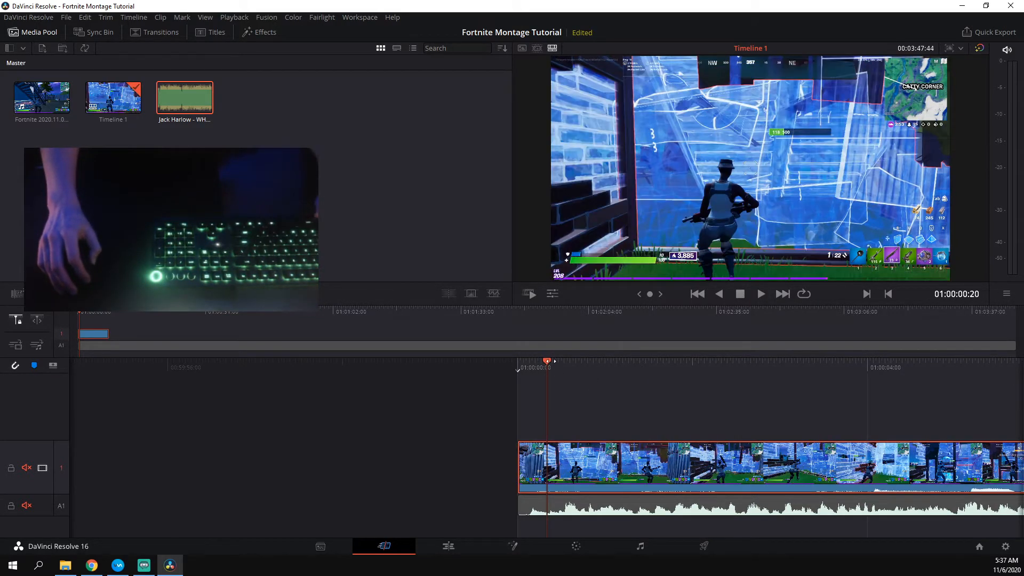
Split the Fortnite clip at 01:00:06:40, just after the elimination, and delete the remaining end portion
drag(549, 361, 462, 349)
click(578, 468)
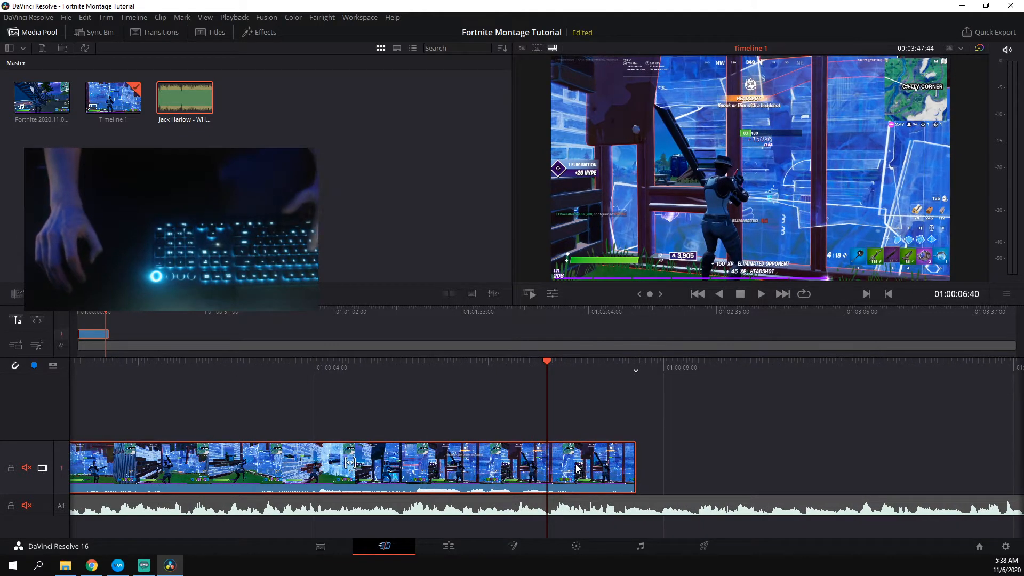
right_click(577, 468)
click(604, 370)
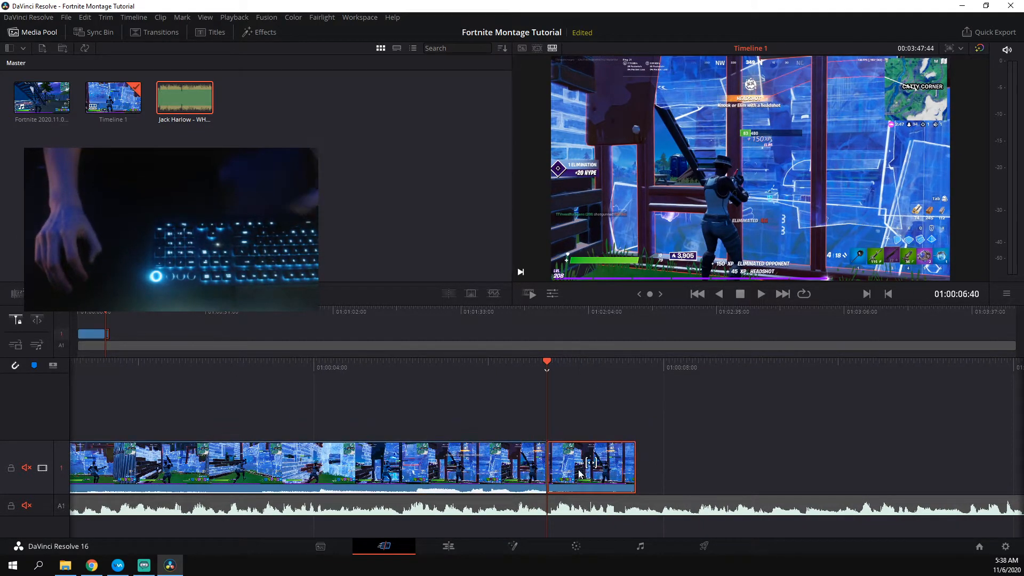
key(Delete)
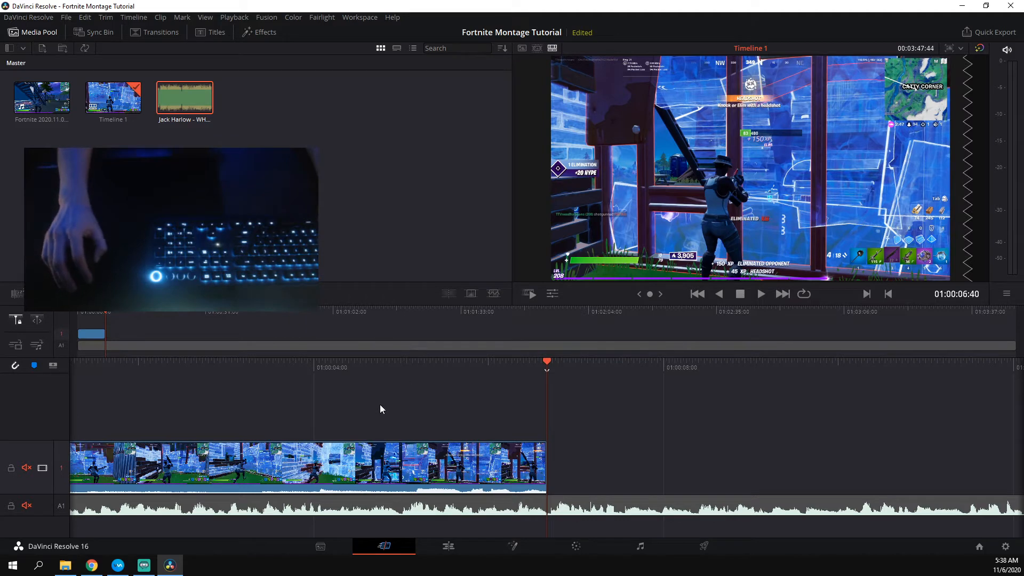
Unmute the music and gameplay audio tracks and preview the trimmed clip from the timeline's start on the Edit page
drag(446, 373, 945, 375)
drag(608, 372, 539, 374)
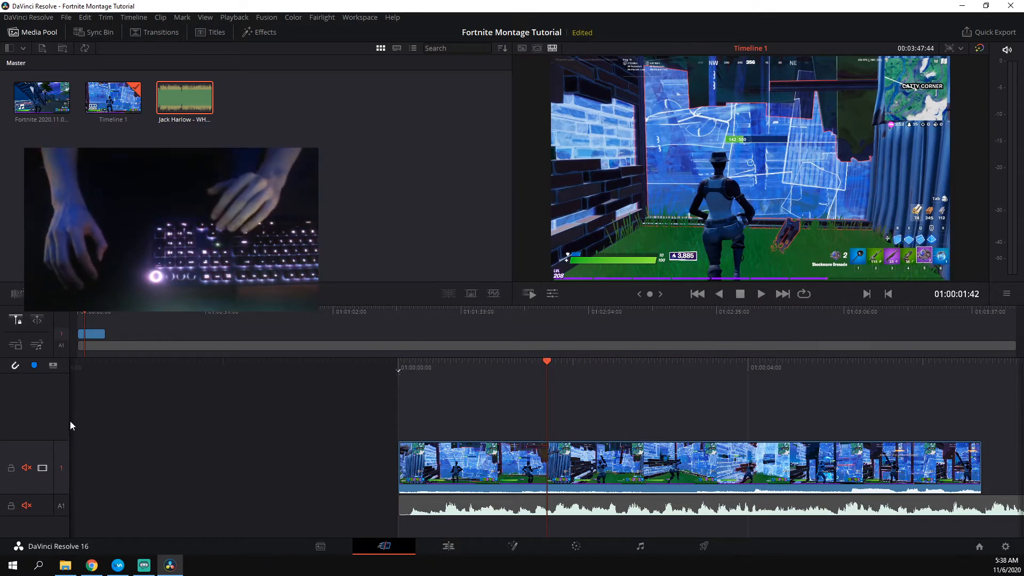
key(Home)
click(24, 506)
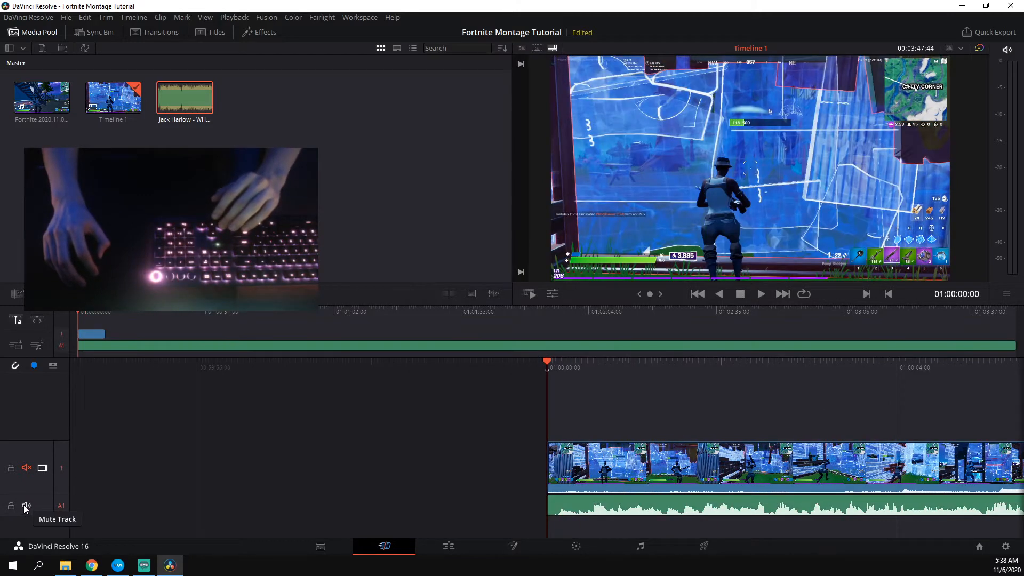
click(449, 546)
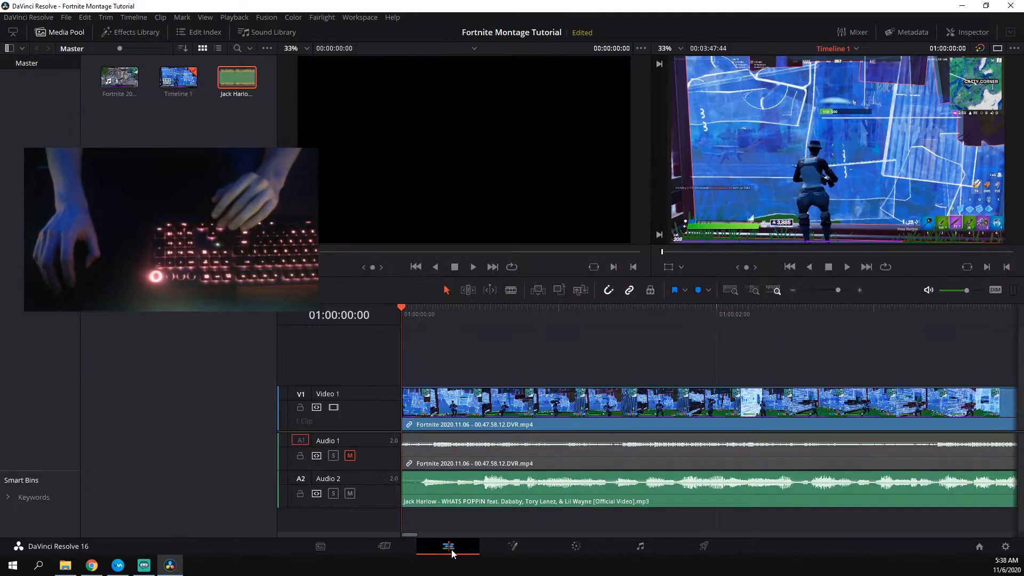
click(350, 455)
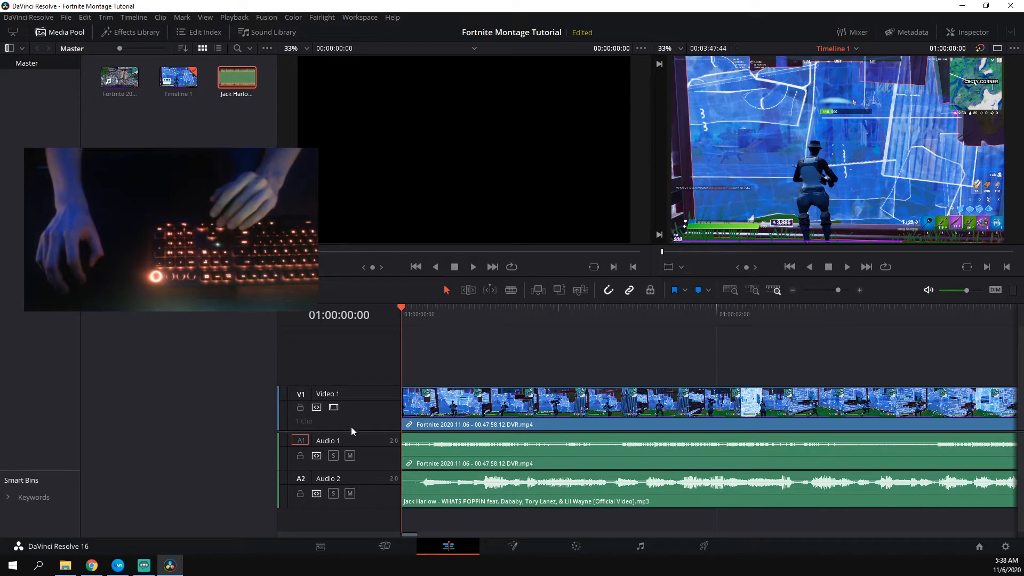
key(space)
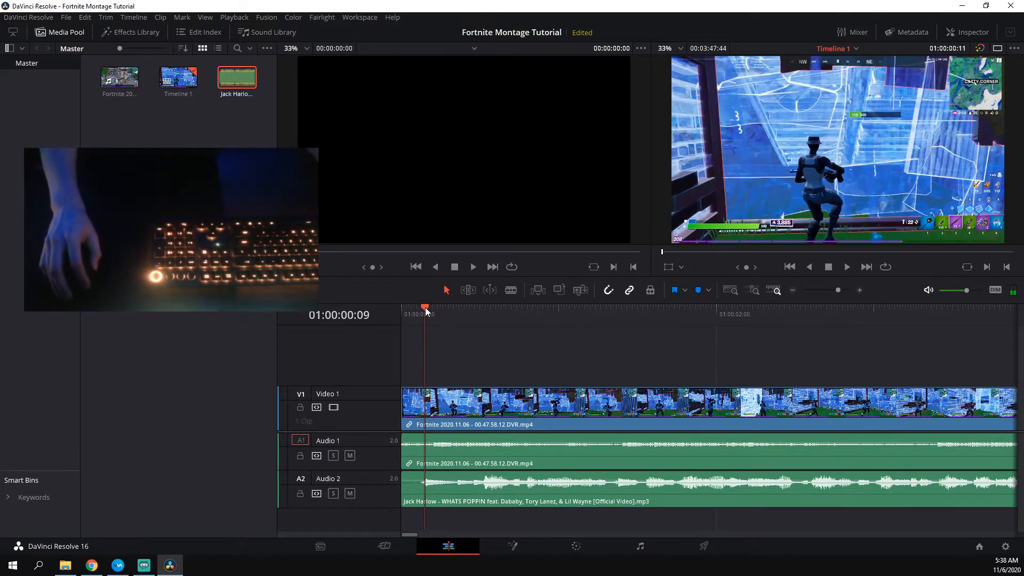
key(space)
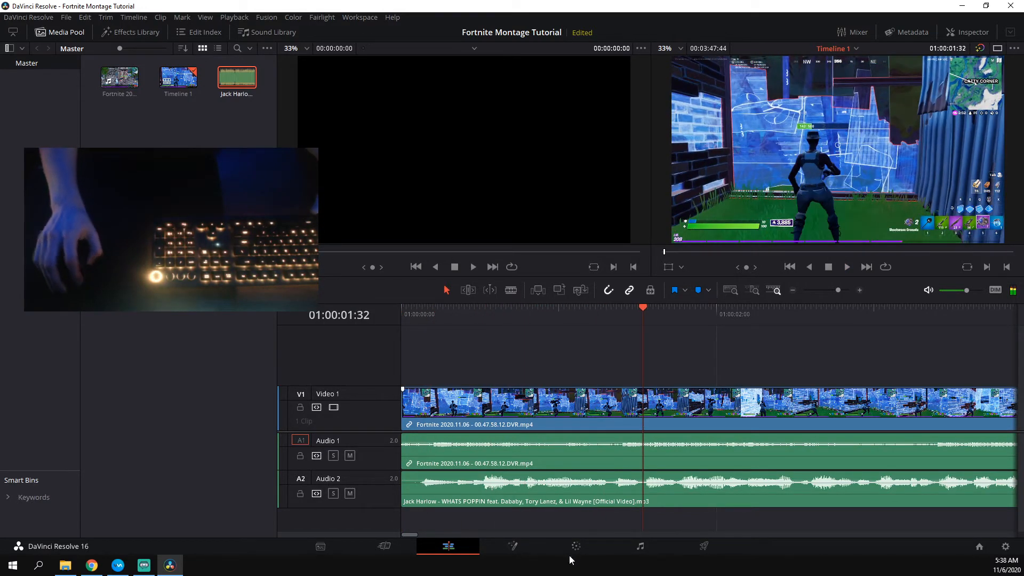
Unlink the Fortnite clip's video from its audio on the timeline
click(603, 451)
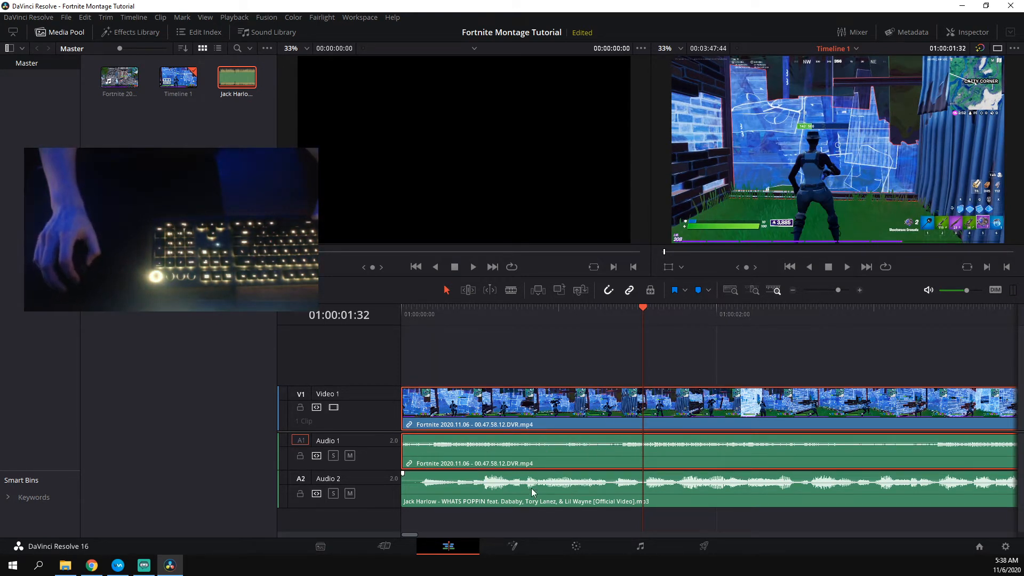
right_click(494, 451)
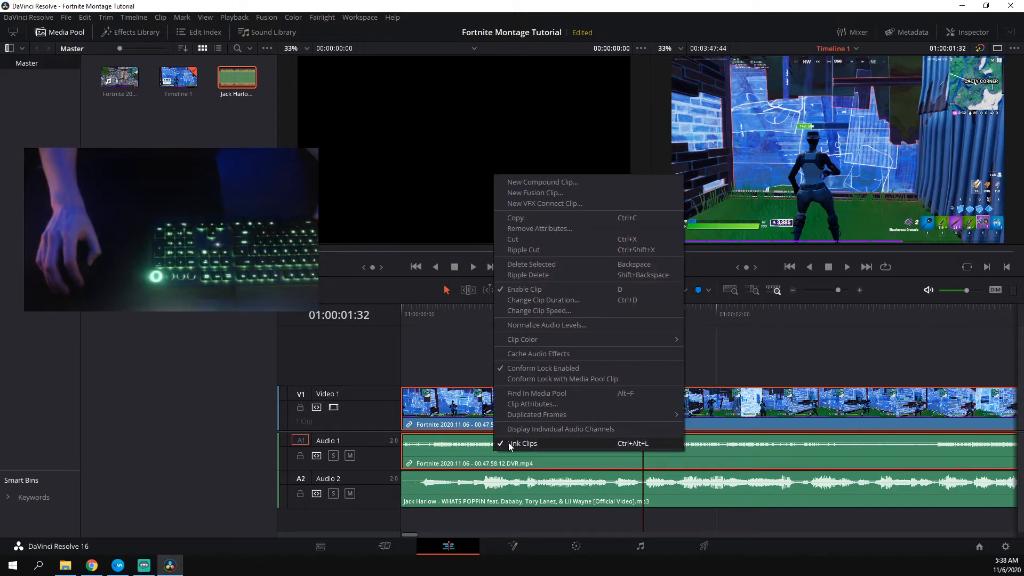
click(531, 444)
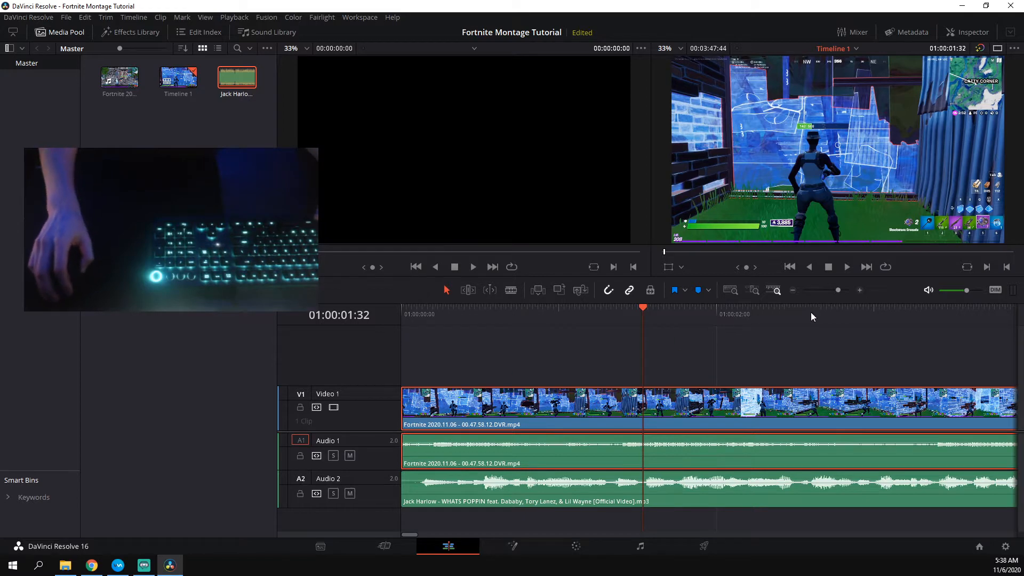
Delete the gameplay audio from Audio 1 and move the Jack Harlow music clip up from Audio 2 in its place
drag(836, 291, 832, 290)
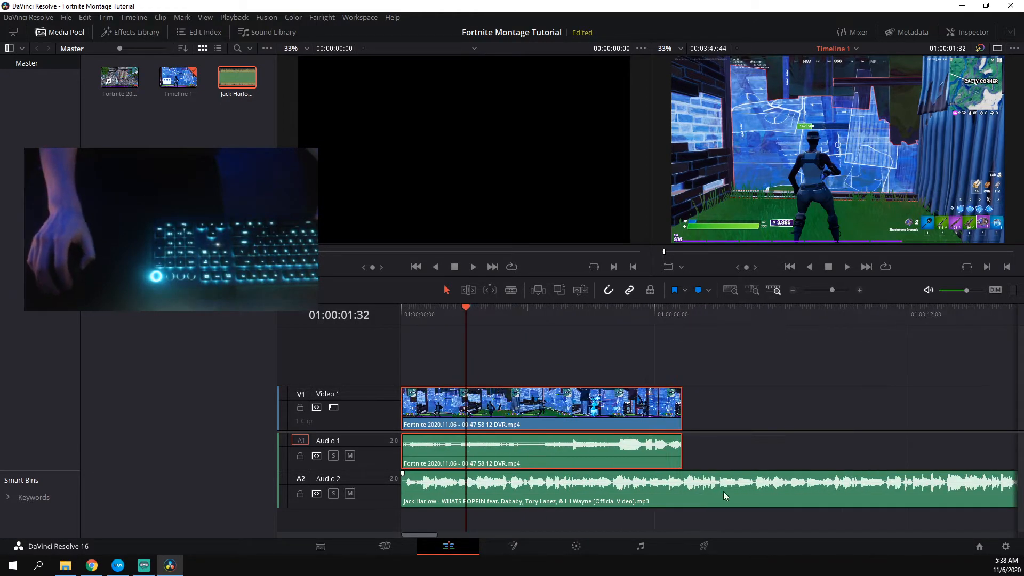
drag(677, 447, 774, 454)
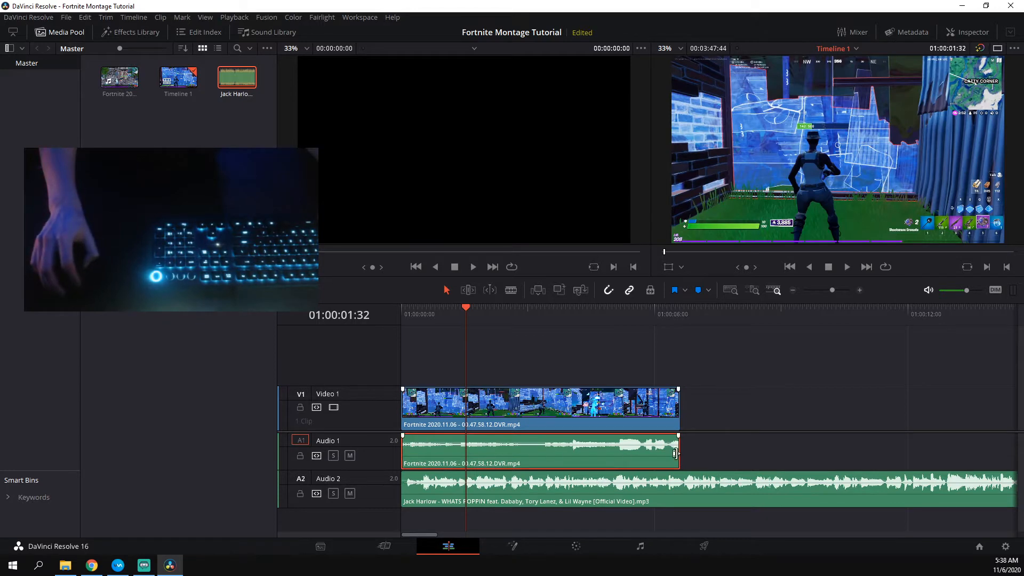
key(Delete)
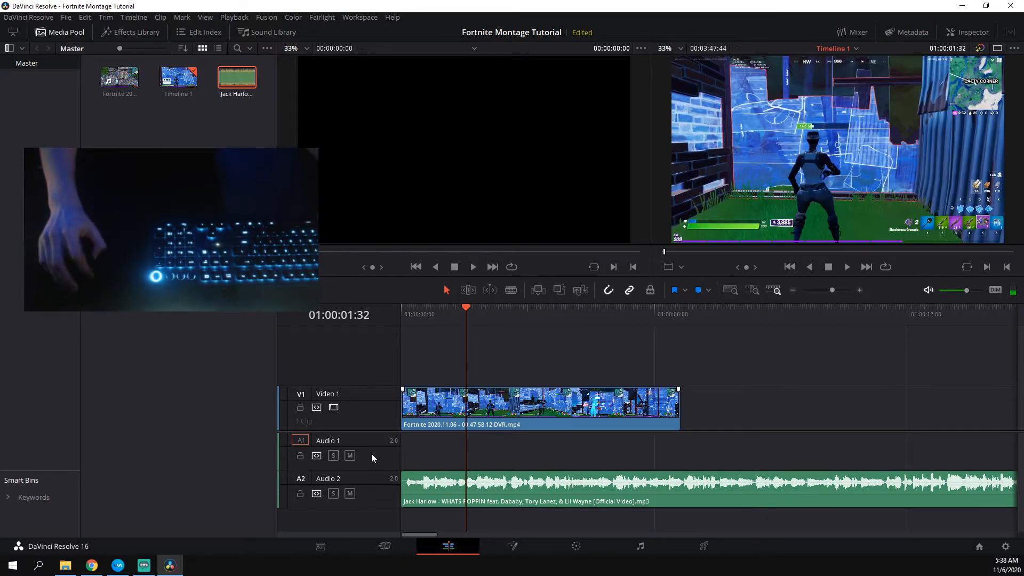
drag(417, 501, 412, 449)
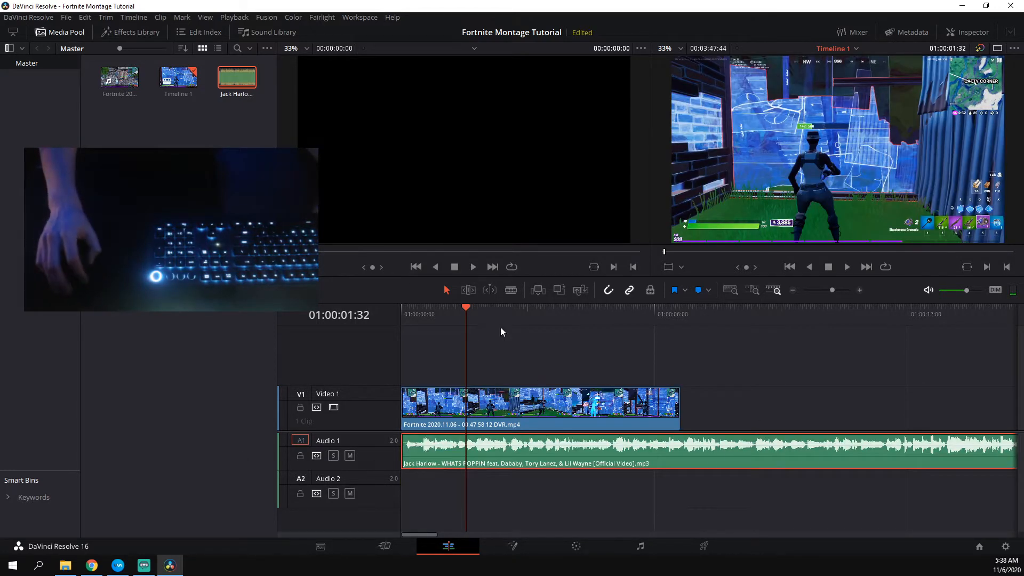
Play the Fortnite clip with the song from the timeline's start to compare the shot's timing with the music
click(405, 302)
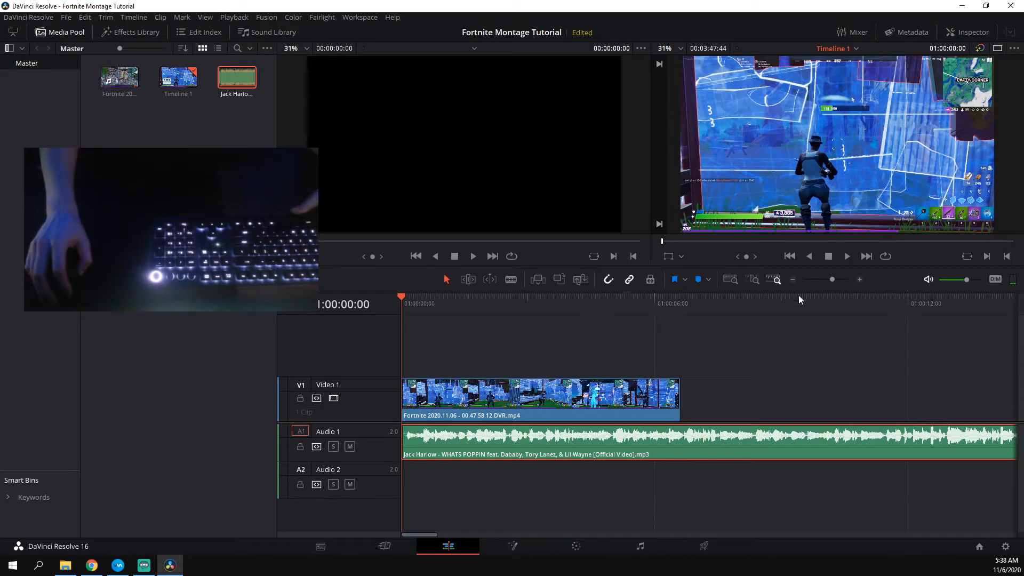
drag(832, 277, 830, 277)
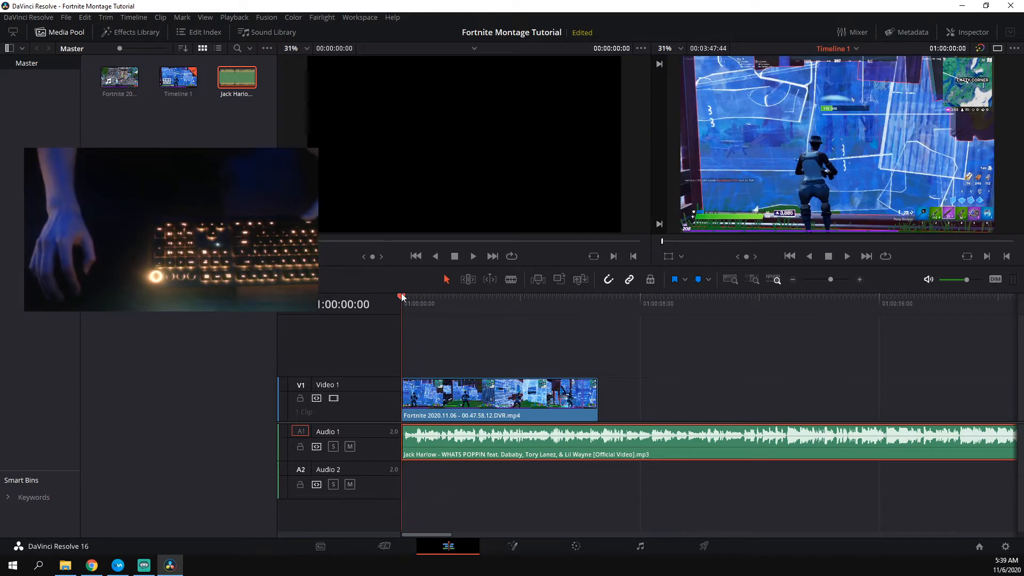
key(space)
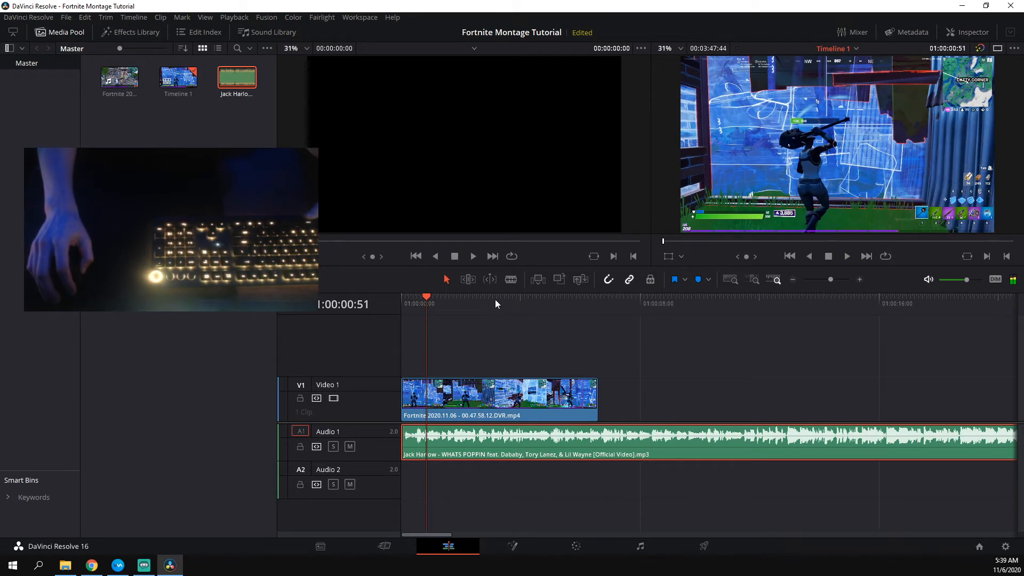
drag(495, 303, 537, 292)
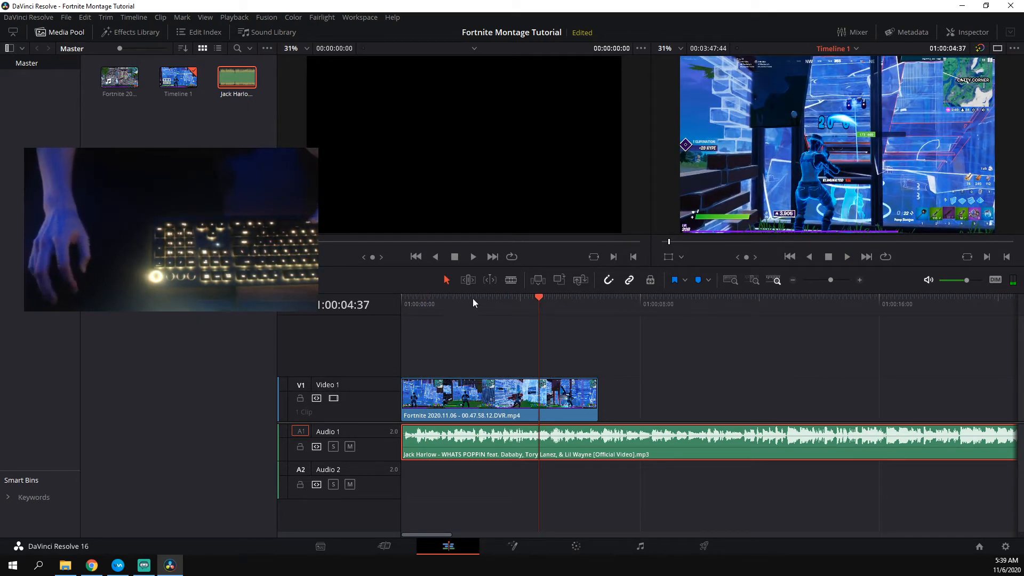
key(Home)
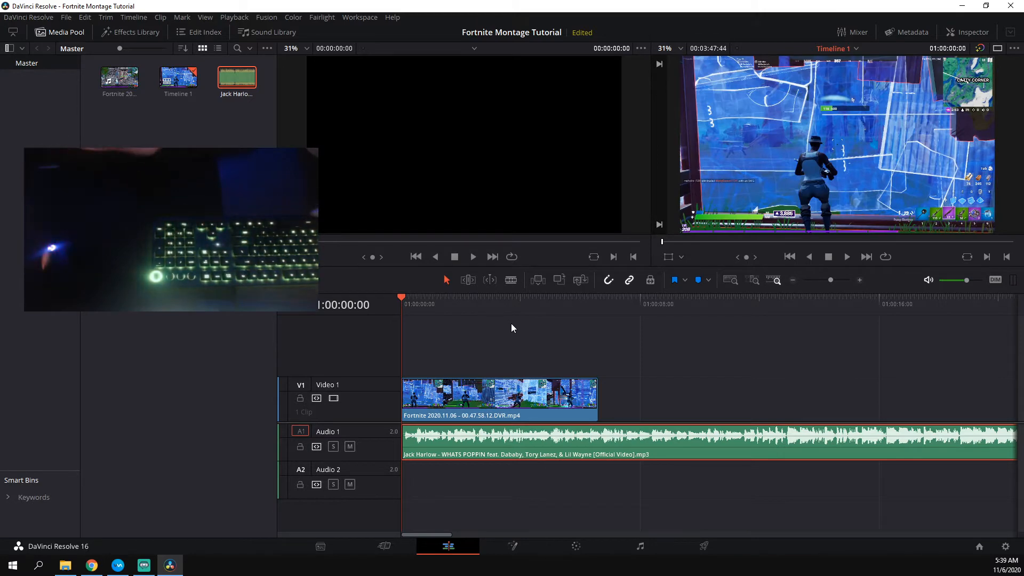
key(space)
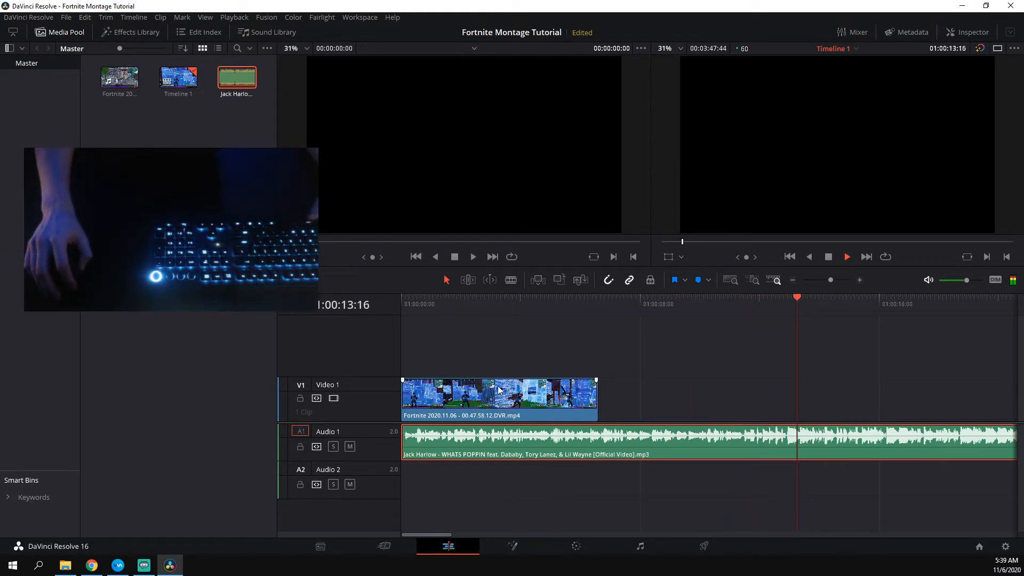
key(Home)
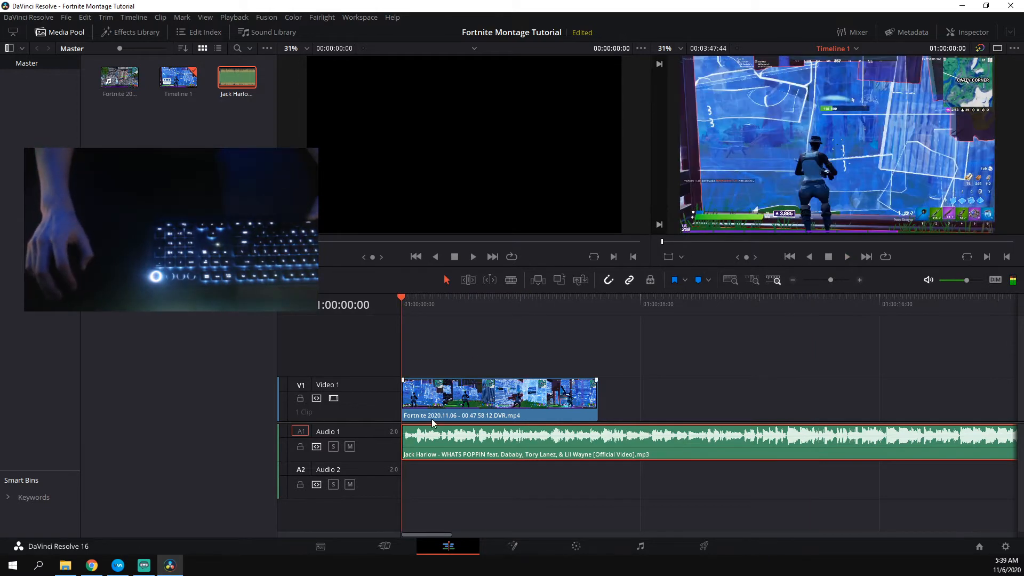
Replay the opening seconds to locate the song's beat and park the playhead on it at 01:00:02:09
key(space)
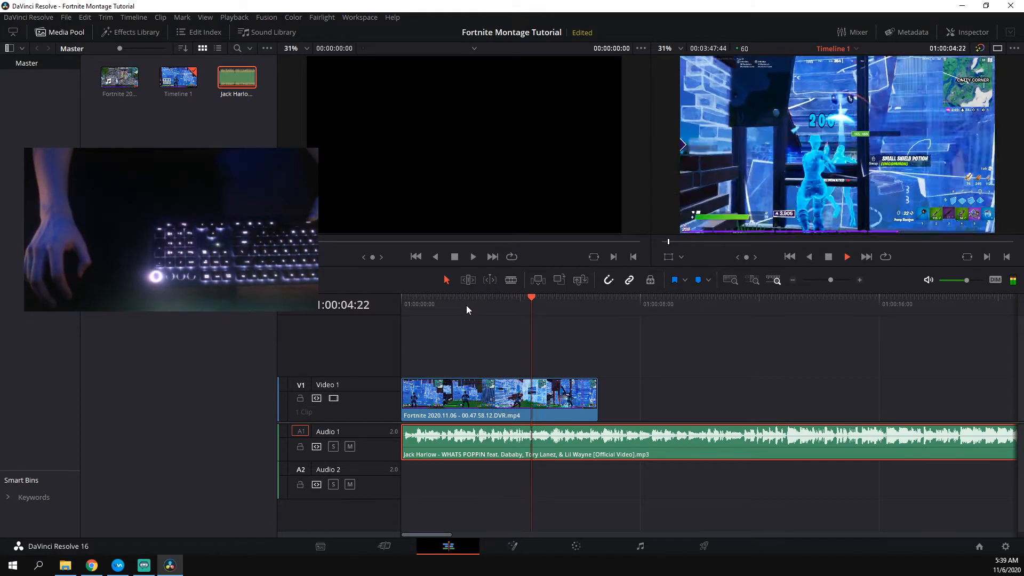
key(space)
drag(535, 299, 380, 293)
key(space)
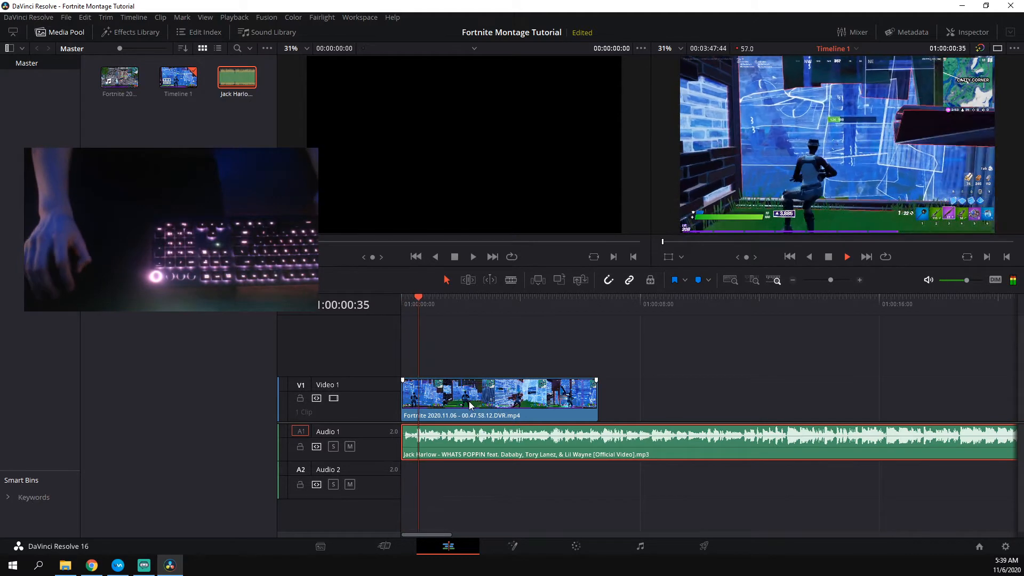
key(space)
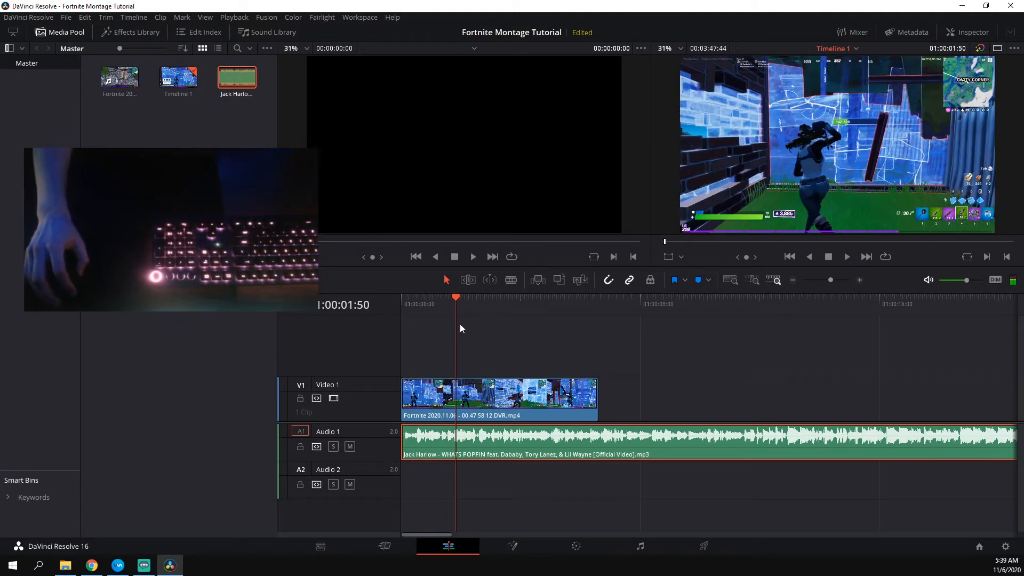
drag(446, 297, 399, 299)
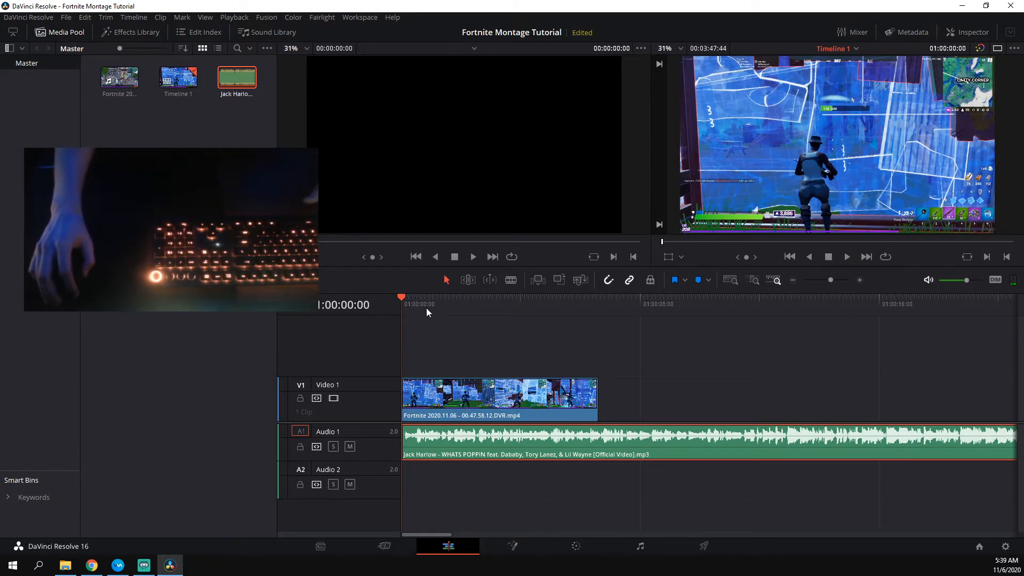
drag(416, 296, 466, 291)
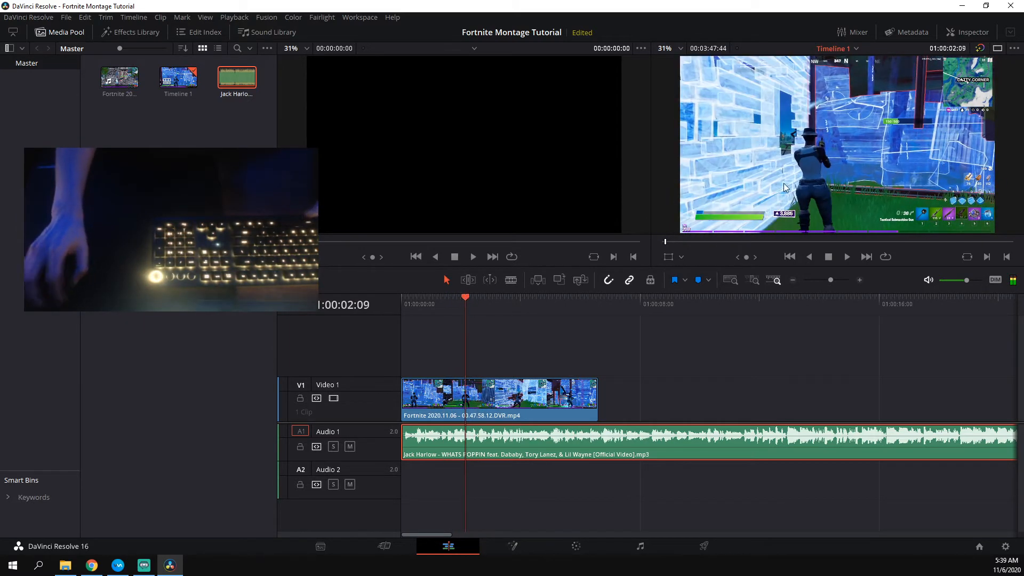
Mute Audio 1, trim the Fortnite clip's beginning with the playhead at 01:00:02:00, and move the clip back to the timeline's start
click(350, 447)
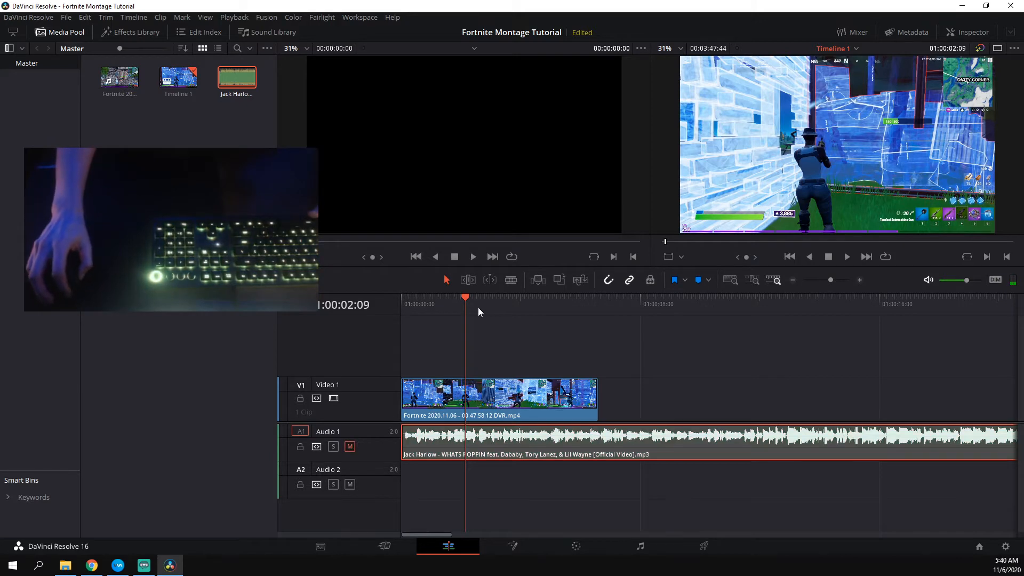
mouse_move(470, 300)
mouse_down()
mouse_move(486, 302)
mouse_move(459, 300)
mouse_up()
drag(403, 395, 445, 397)
drag(521, 397, 475, 397)
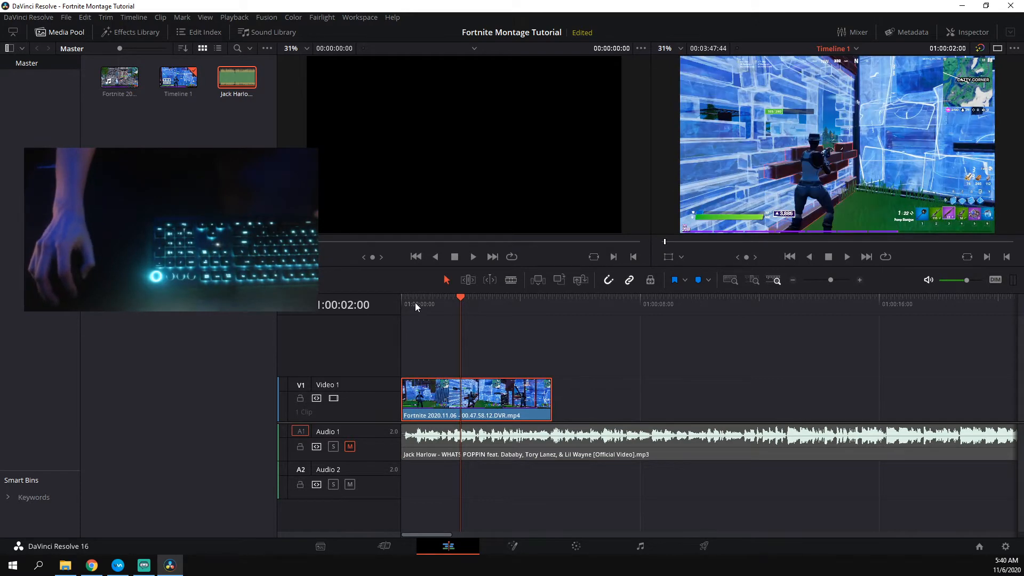
Unmute Audio 1 and play the trimmed clip from the start to check the shot against the beat
drag(460, 297, 357, 295)
click(350, 447)
key(space)
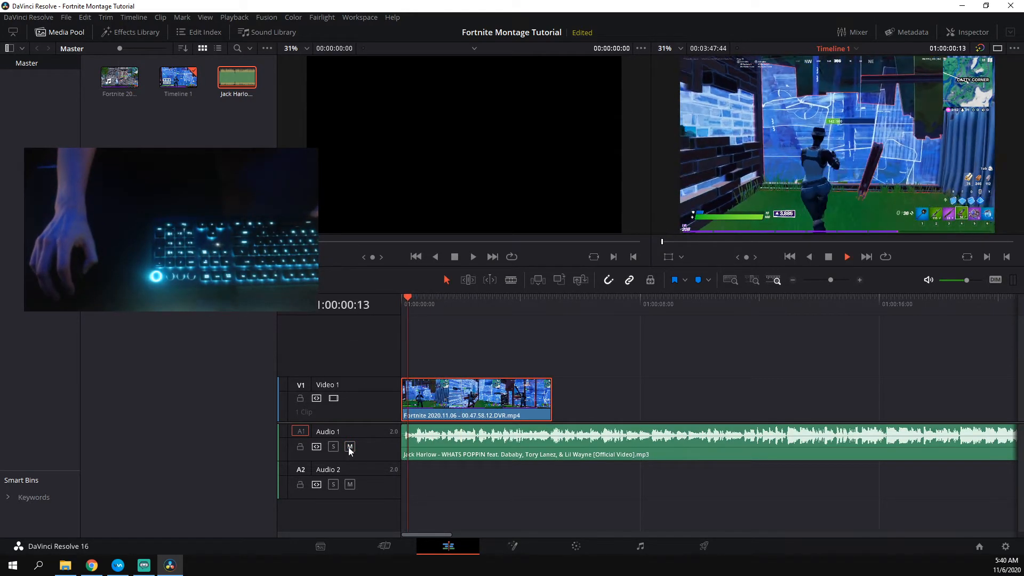
key(space)
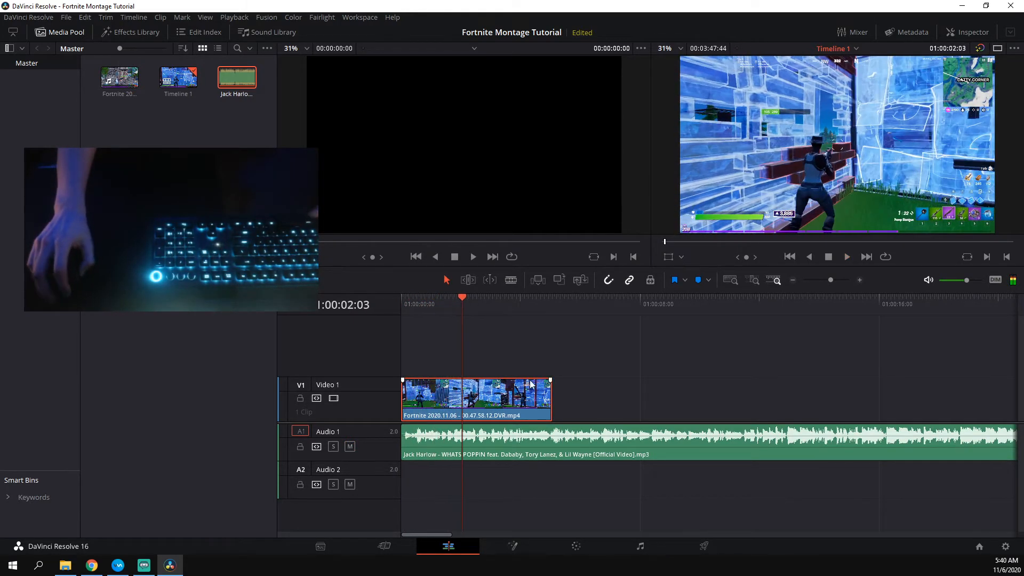
drag(462, 305, 386, 290)
key(space)
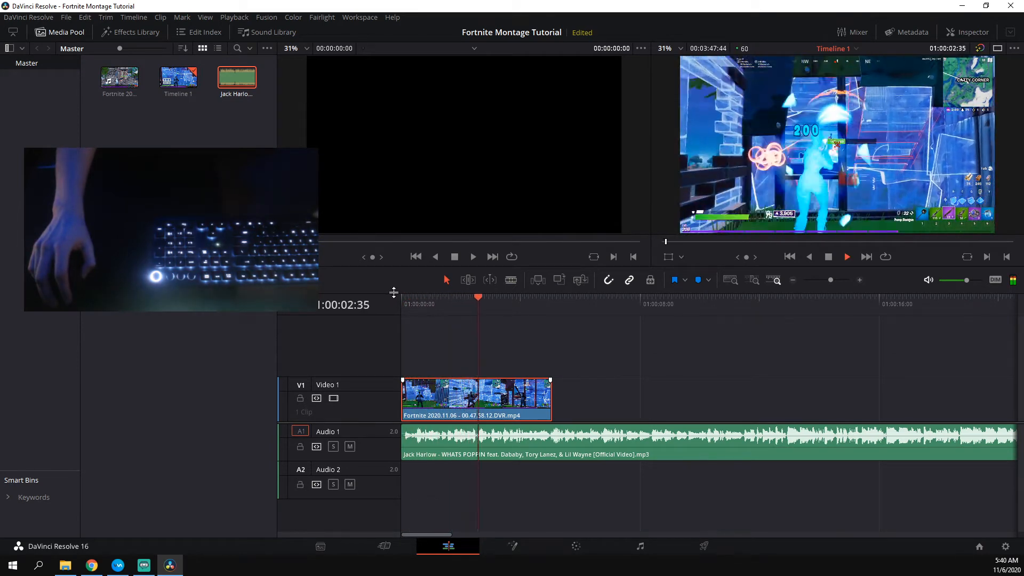
key(space)
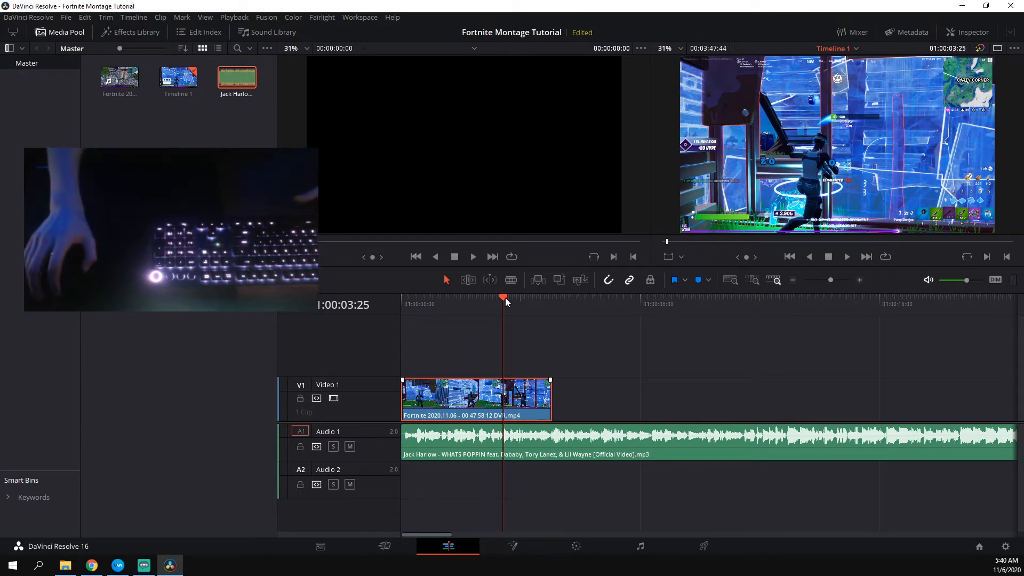
click(487, 298)
drag(436, 298, 373, 290)
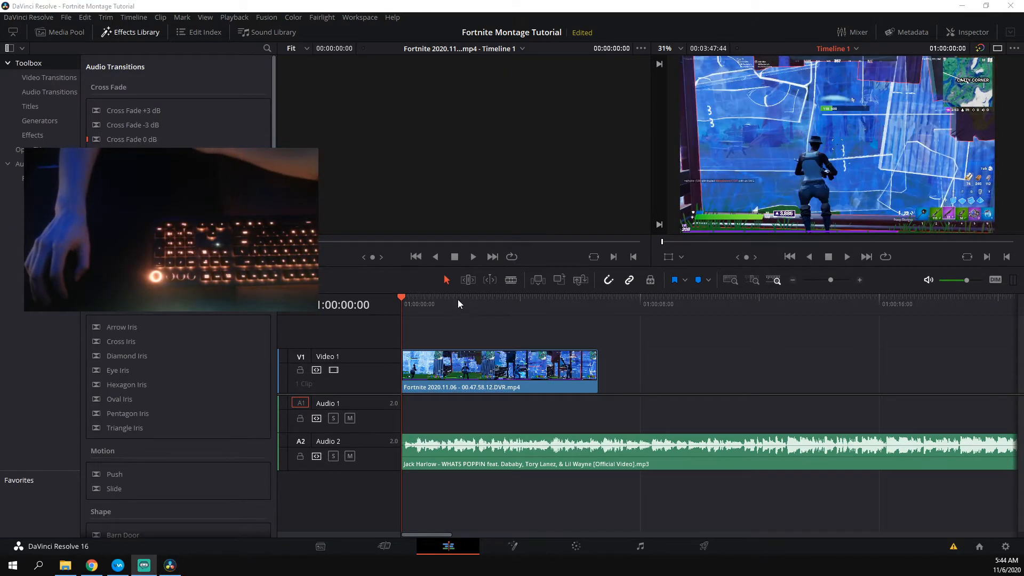
Preview the Fortnite clip with the song on Audio 2 and place the playhead on the beat at 01:00:01:56
key(space)
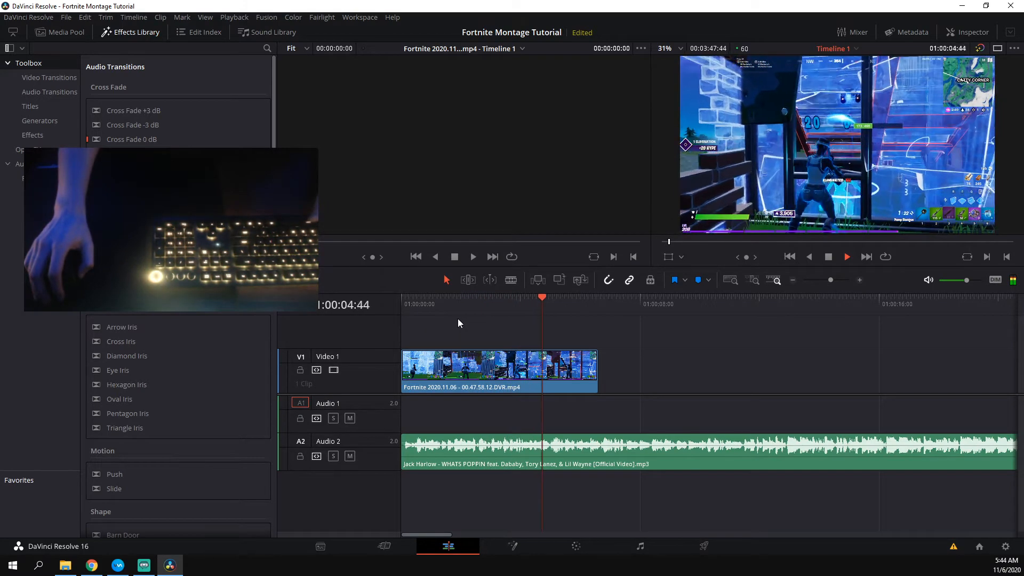
key(space)
drag(483, 296, 461, 292)
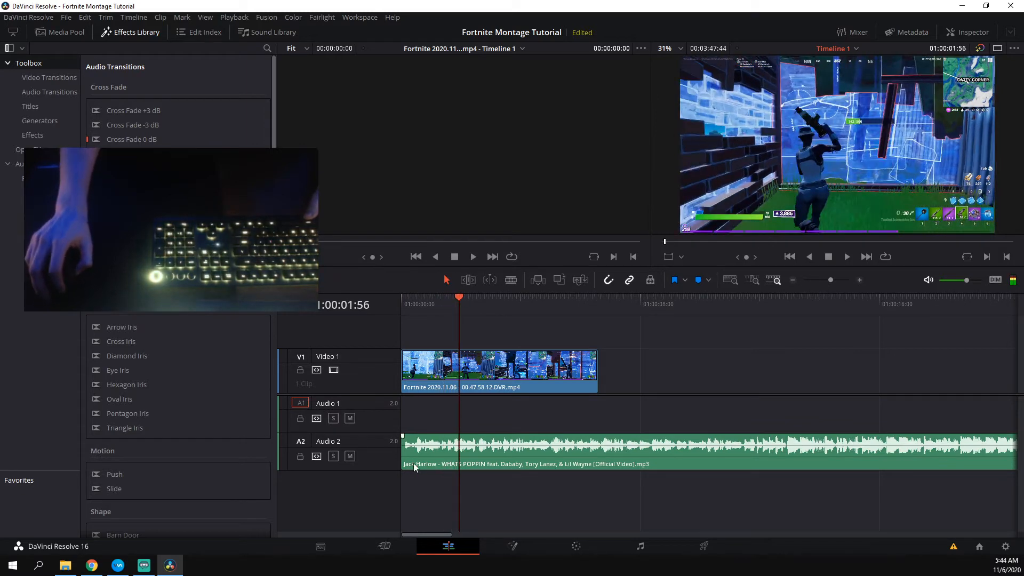
Mute Audio 2, trim about 56 frames off the Fortnite clip's beginning, and move it back to the timeline's start
click(350, 456)
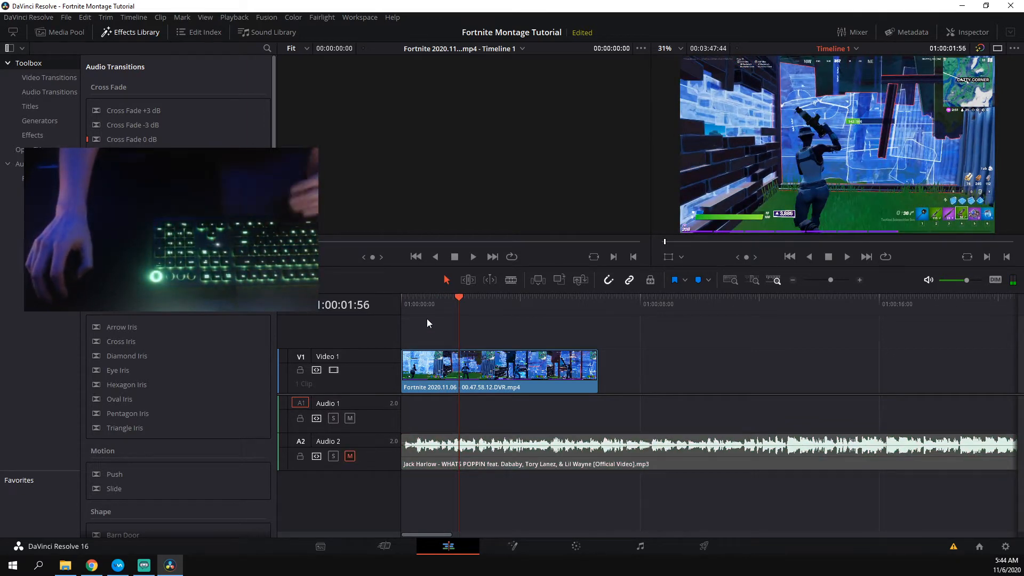
drag(453, 301, 403, 293)
key(space)
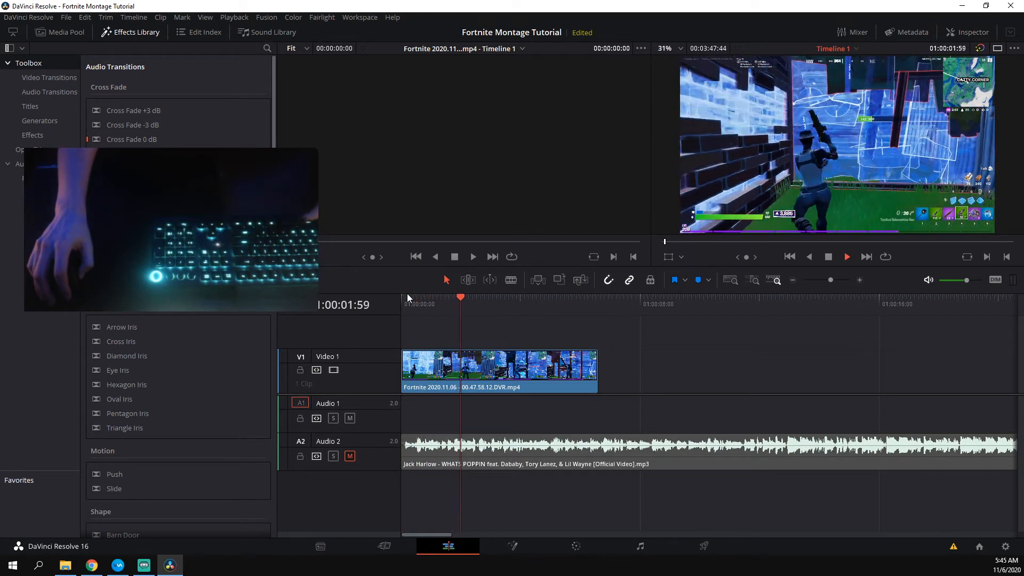
drag(471, 304, 447, 296)
drag(407, 367, 435, 366)
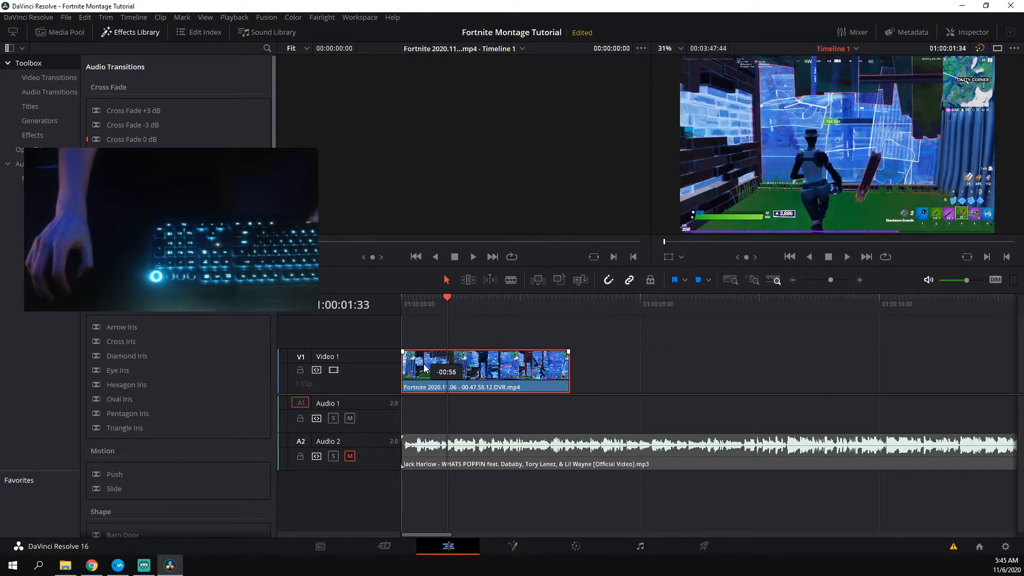
Open the Fortnite clip's retime curve, enable Retime Speed and turn off Retime Frame
right_click(445, 367)
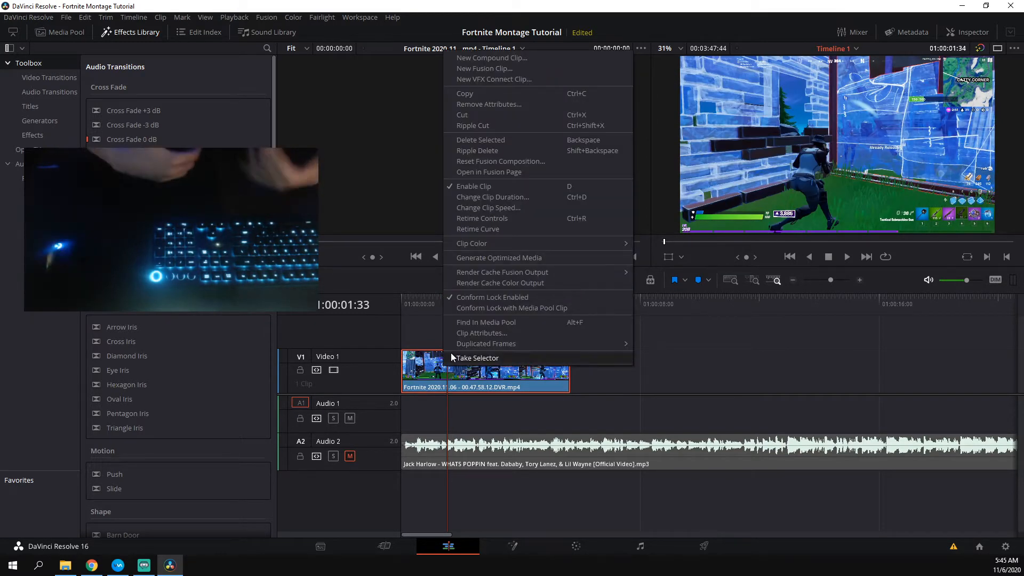
click(498, 230)
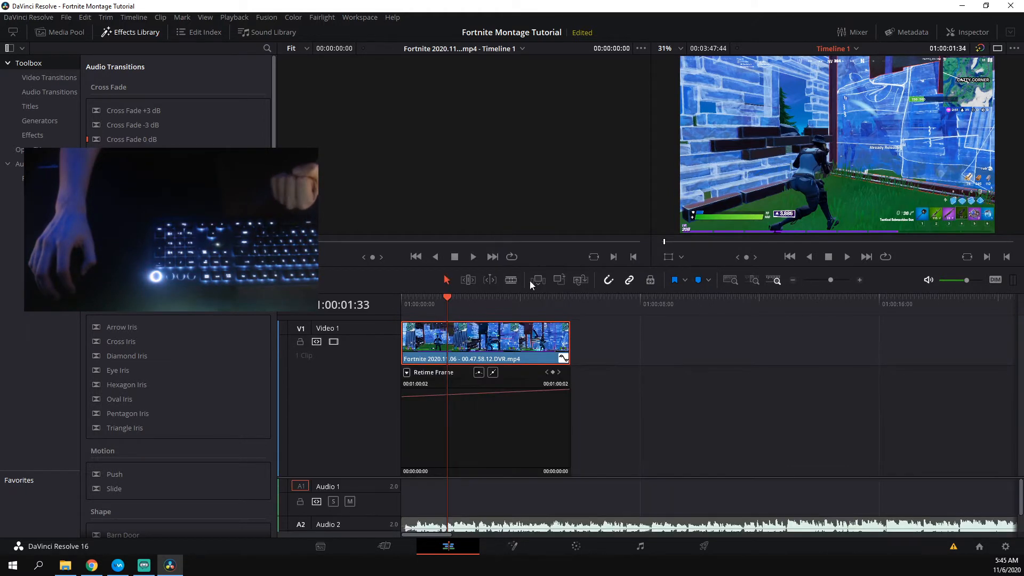
click(407, 373)
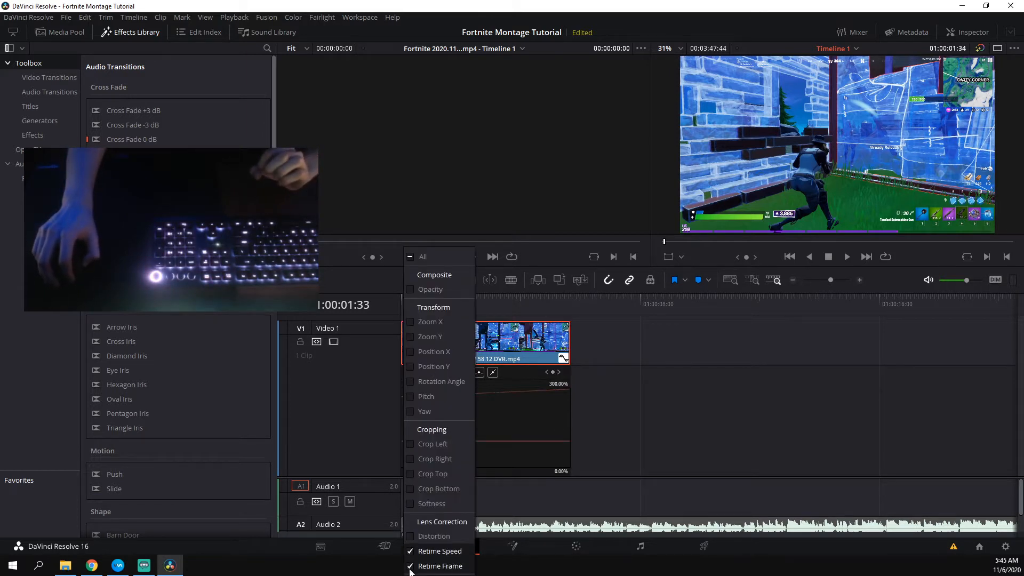
click(677, 423)
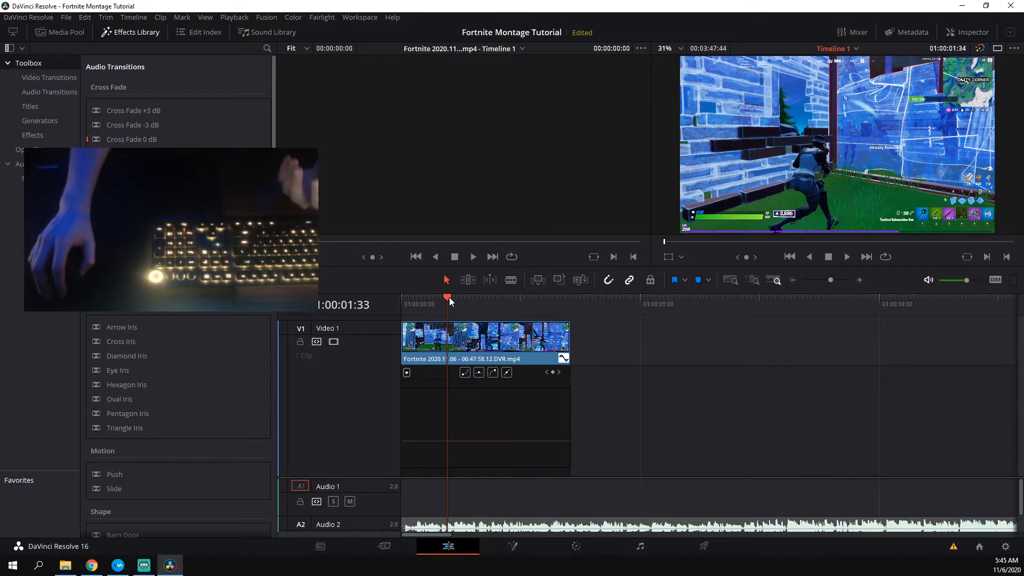
Unmute Audio 2 and play the shortened clip with the song from the timeline's start
scroll(358, 479, down, 3)
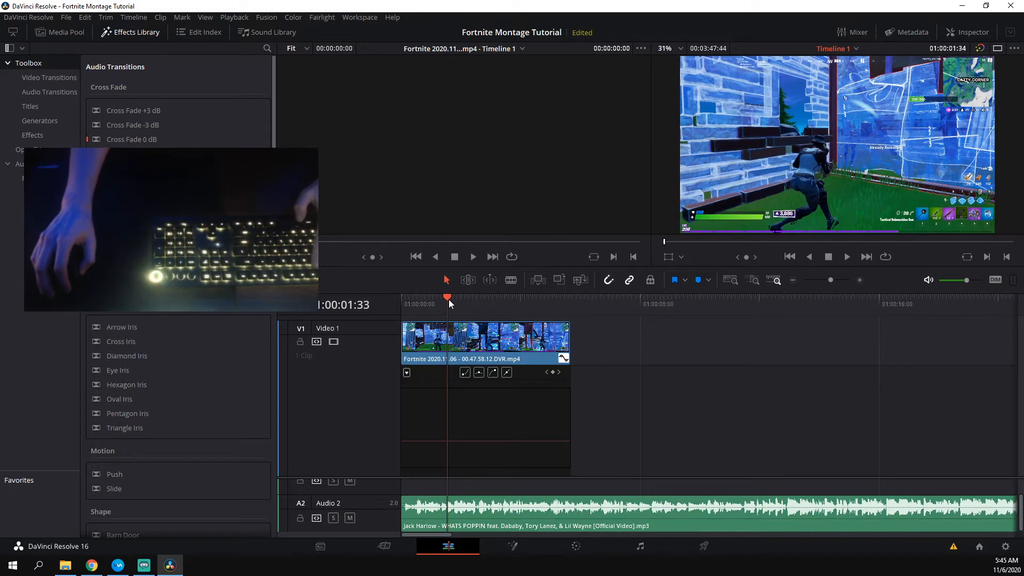
key(Home)
key(space)
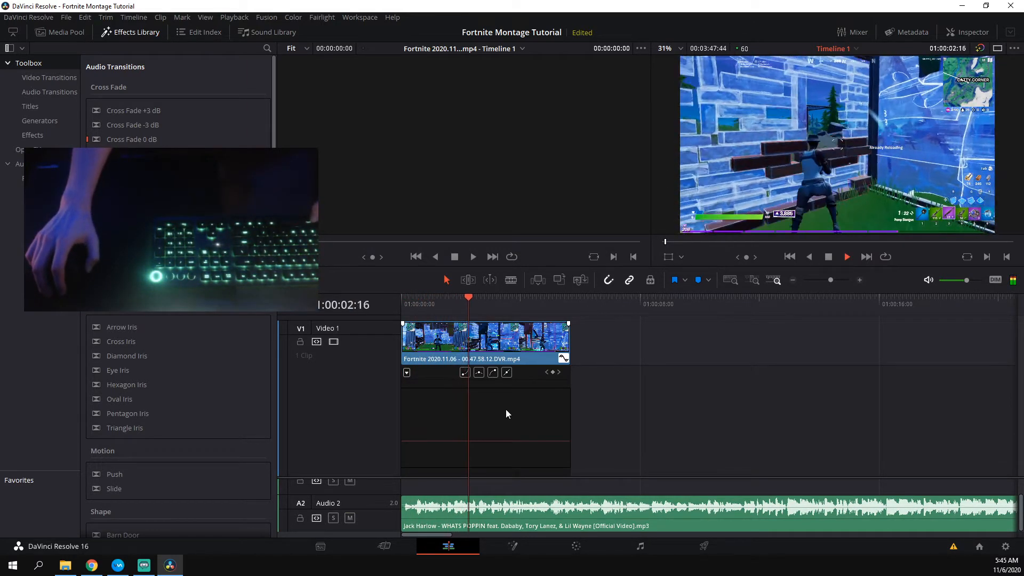
key(space)
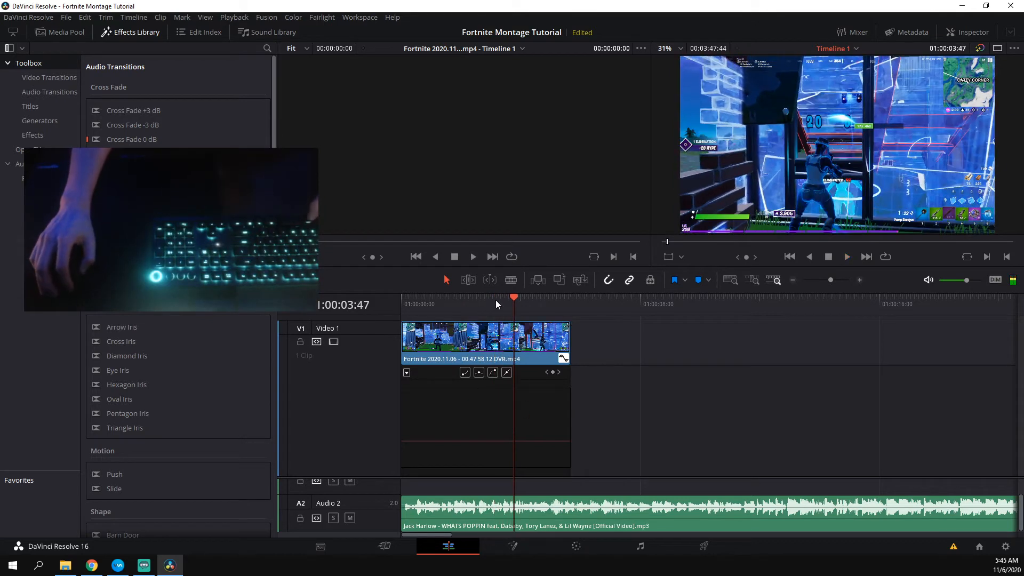
drag(496, 301, 380, 305)
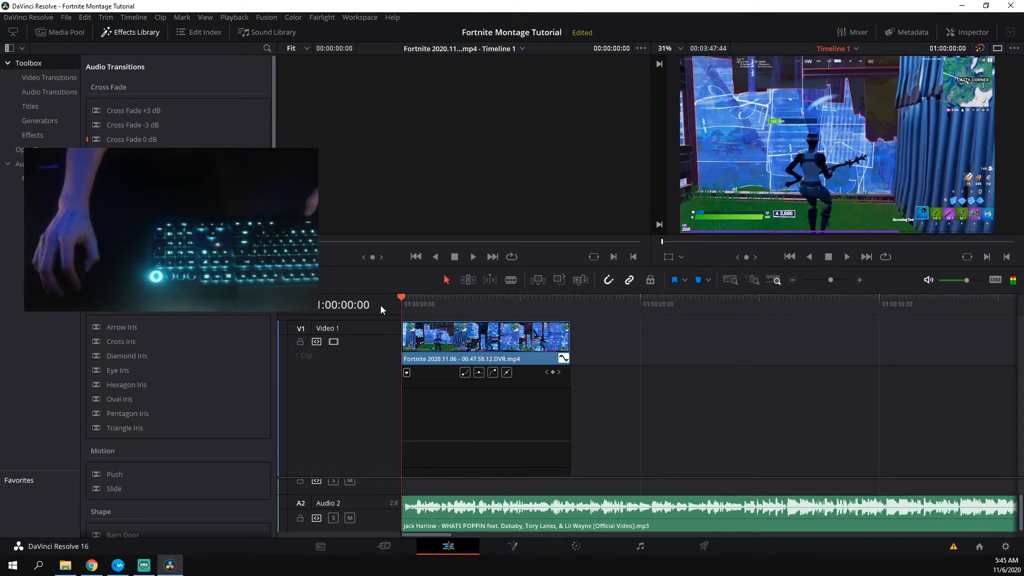
Mute Audio 2 and place the playhead at 01:00:01:40, just before the shot in the Fortnite clip
click(349, 518)
drag(409, 296, 451, 290)
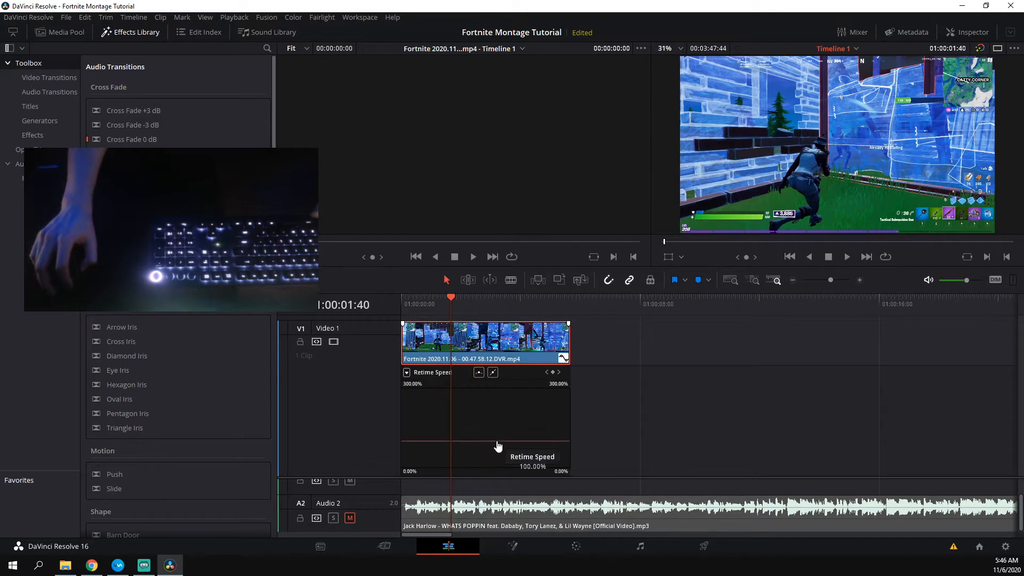
Try adding a Retime Speed keyframe at 01:00:01:40 on the Fortnite clip, and undo it
drag(497, 442, 497, 442)
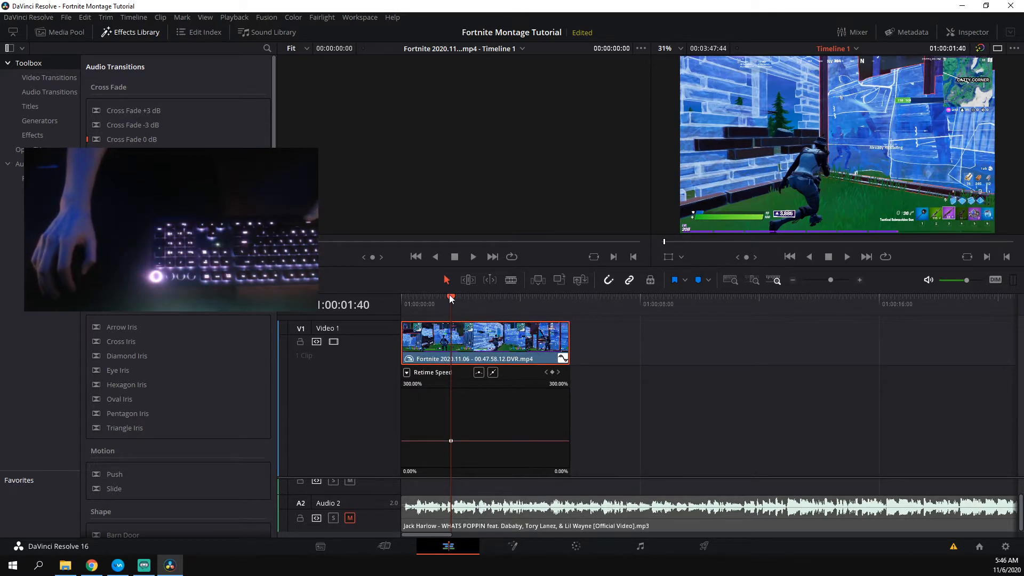
key(ctrl+z)
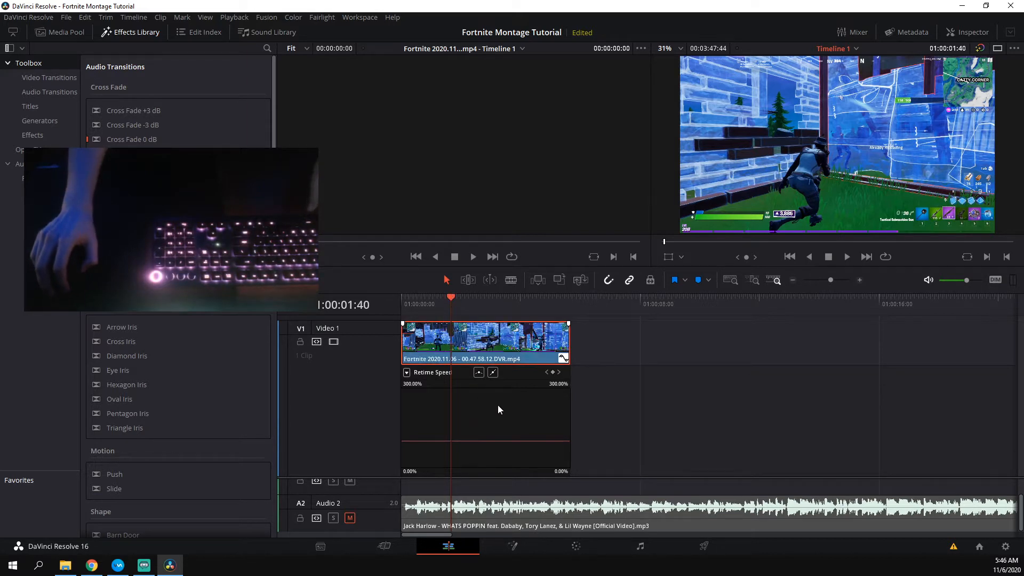
Add Retime Speed keyframes at 01:00:01:40 and 01:00:02:15 on the Fortnite clip, and lower the speed between them to about half
click(552, 373)
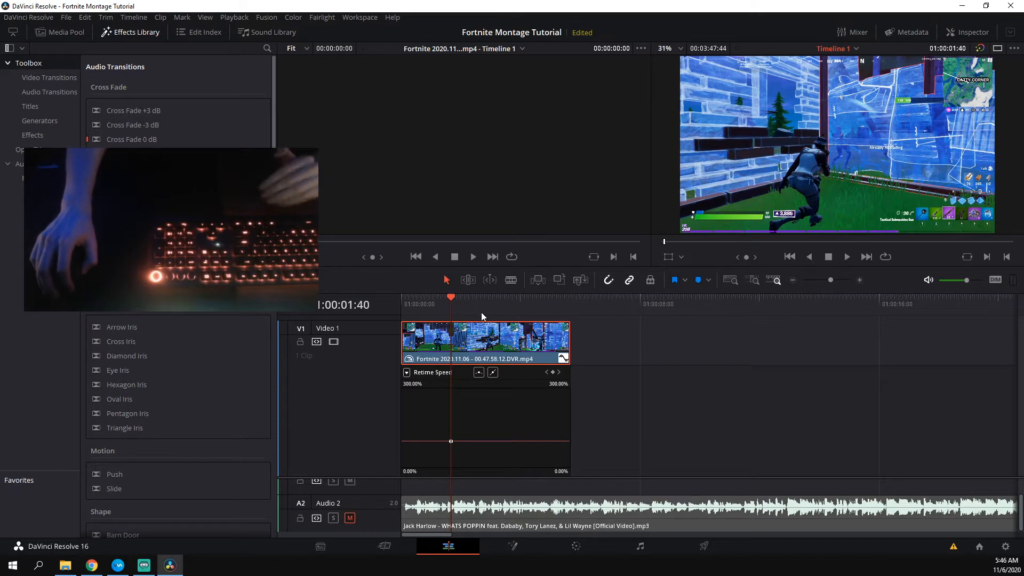
drag(831, 285, 836, 283)
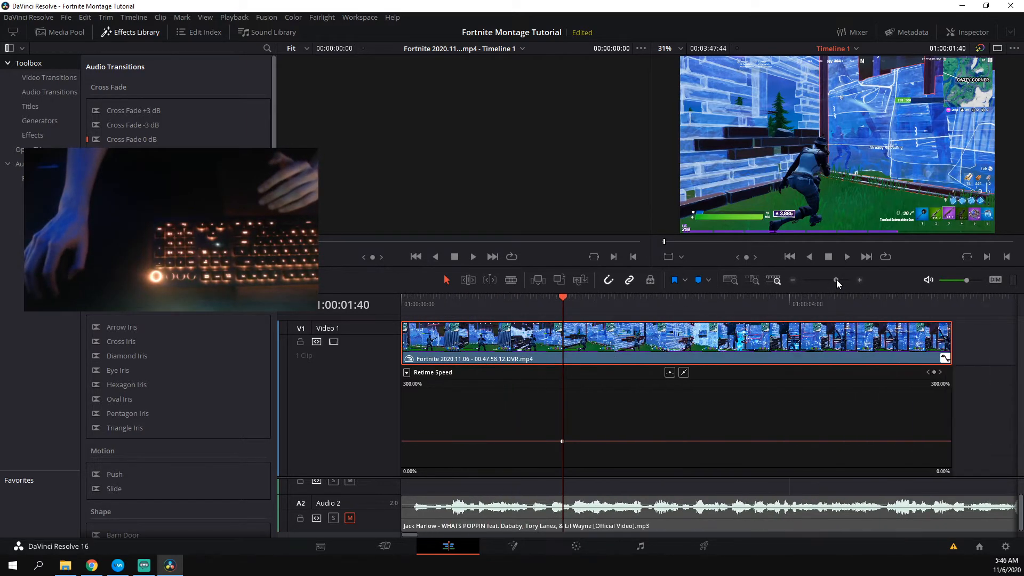
drag(635, 298, 709, 260)
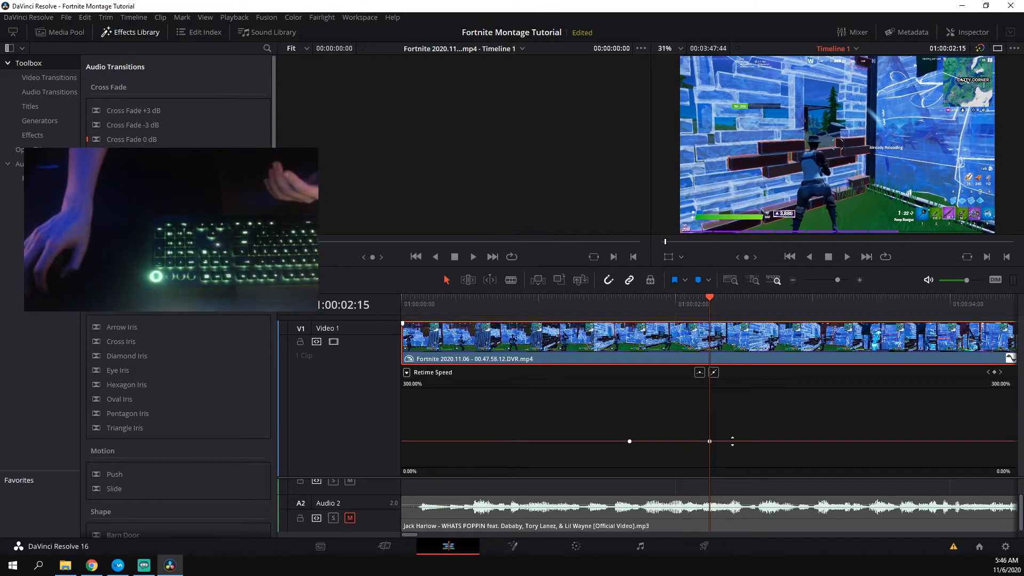
drag(687, 441, 681, 502)
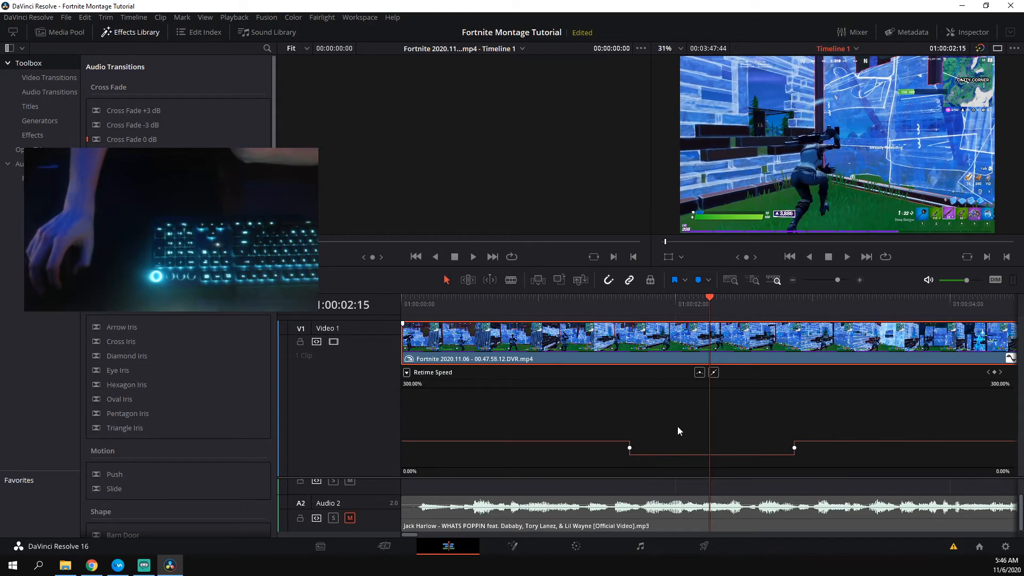
Unmute Audio 2 and play the slowed section with the song, restarting from earlier points on the timeline
click(600, 311)
click(350, 517)
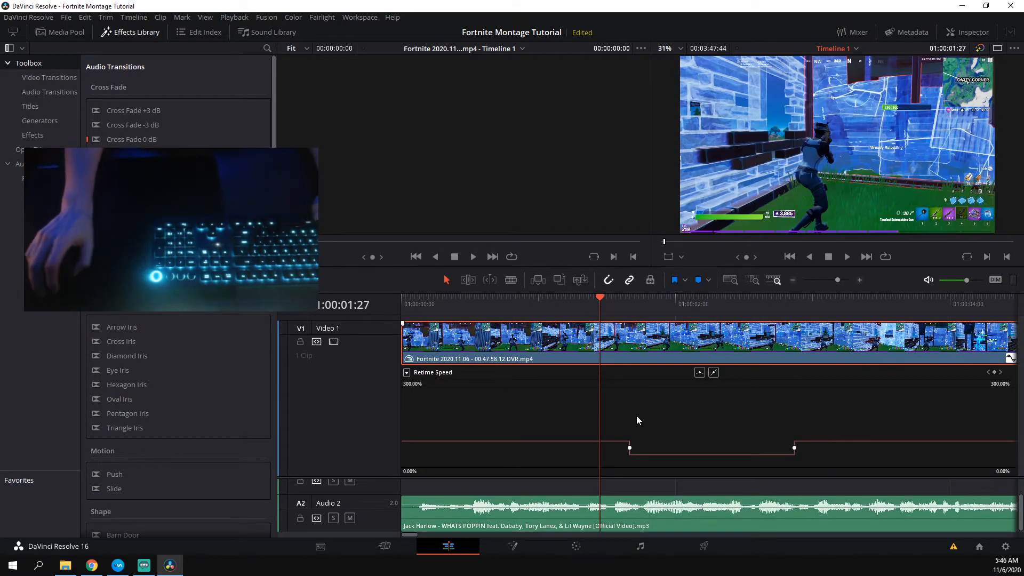
key(space)
key(space)
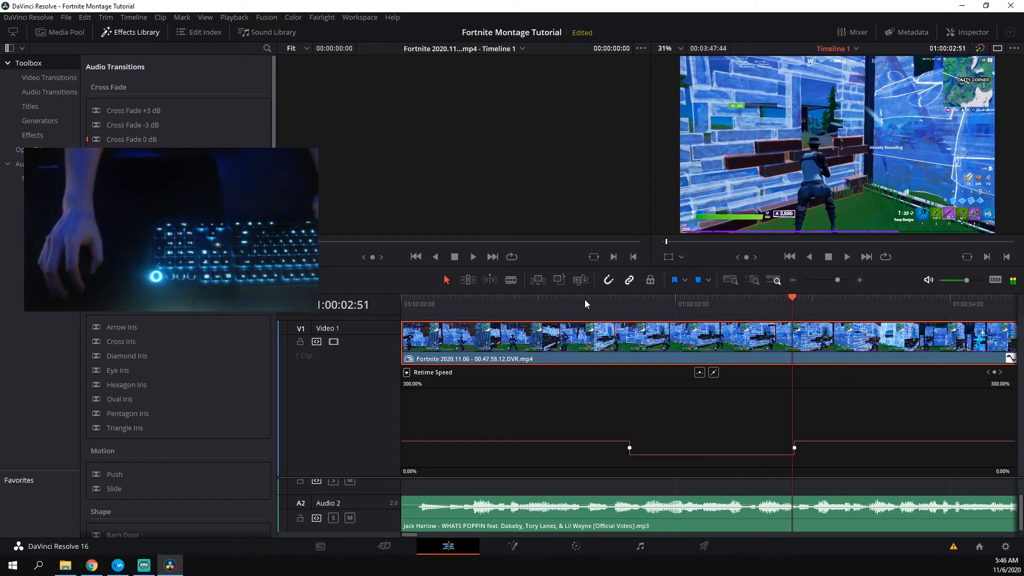
click(472, 300)
key(space)
click(484, 302)
click(425, 305)
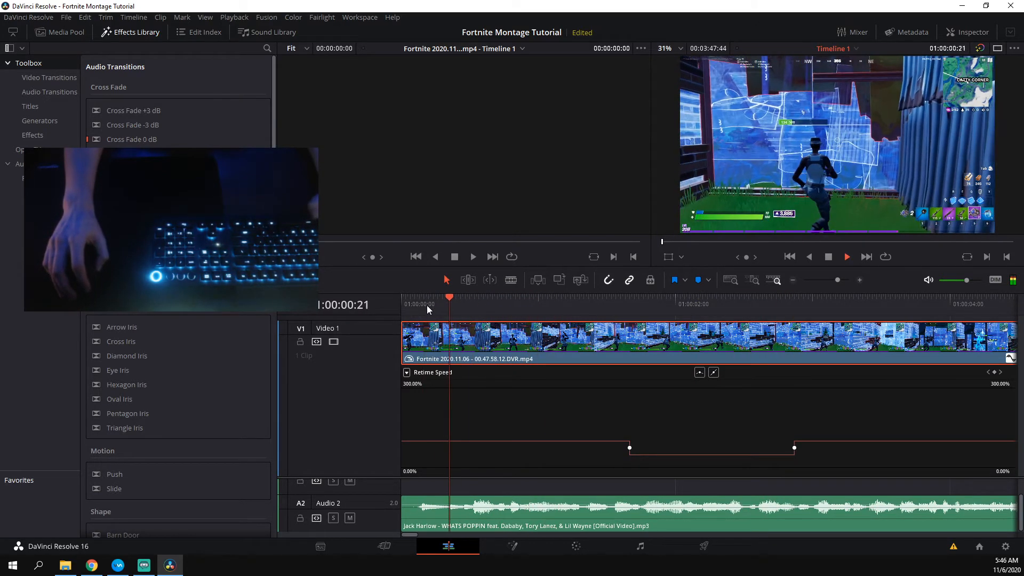
key(space)
Trim about one second off the start of the Fortnite clip, keeping it at the timeline's start, and play it back
click(405, 336)
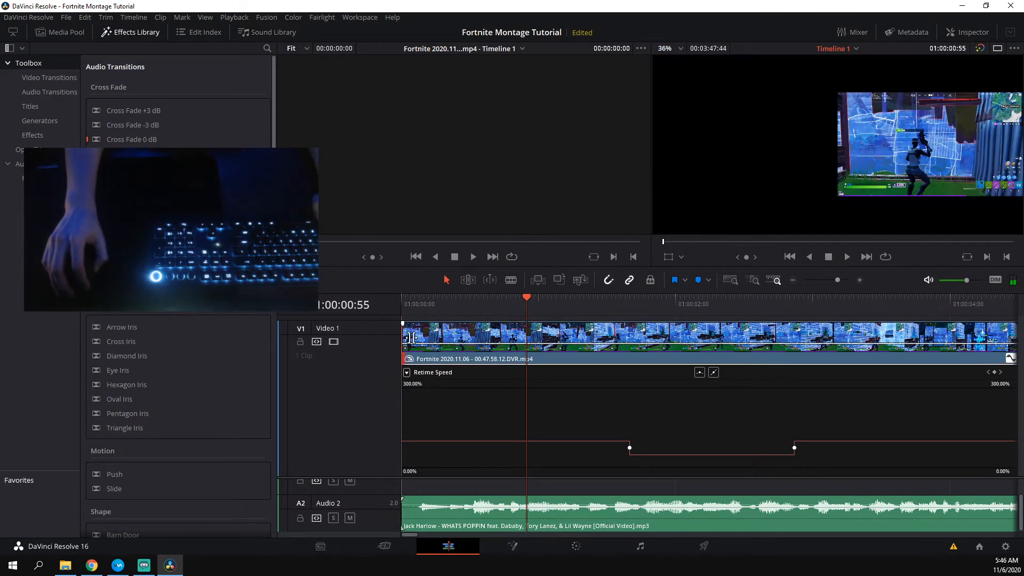
mouse_move(406, 337)
mouse_down()
mouse_move(548, 337)
mouse_move(403, 336)
mouse_up()
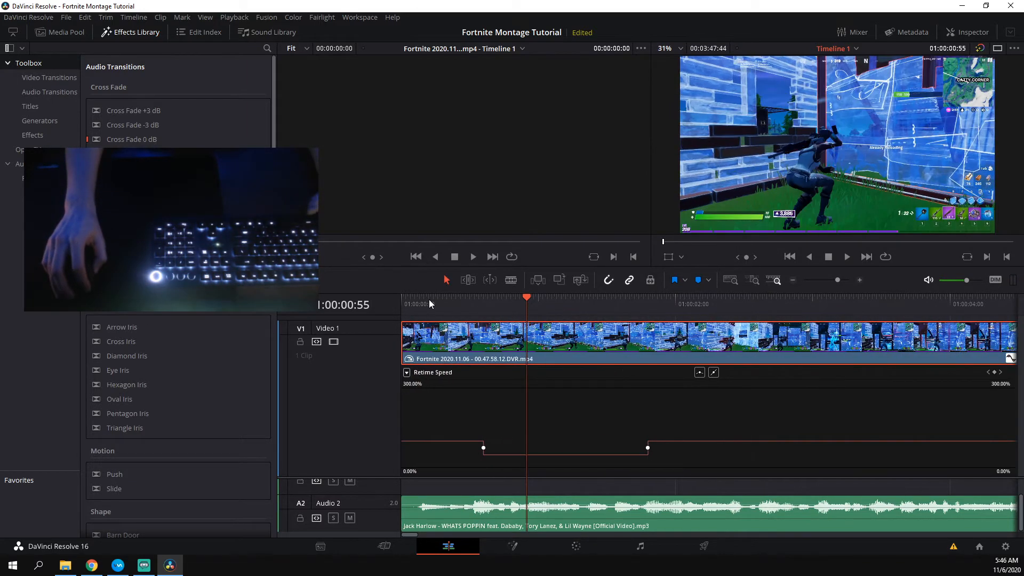
key(Home)
key(space)
key(space)
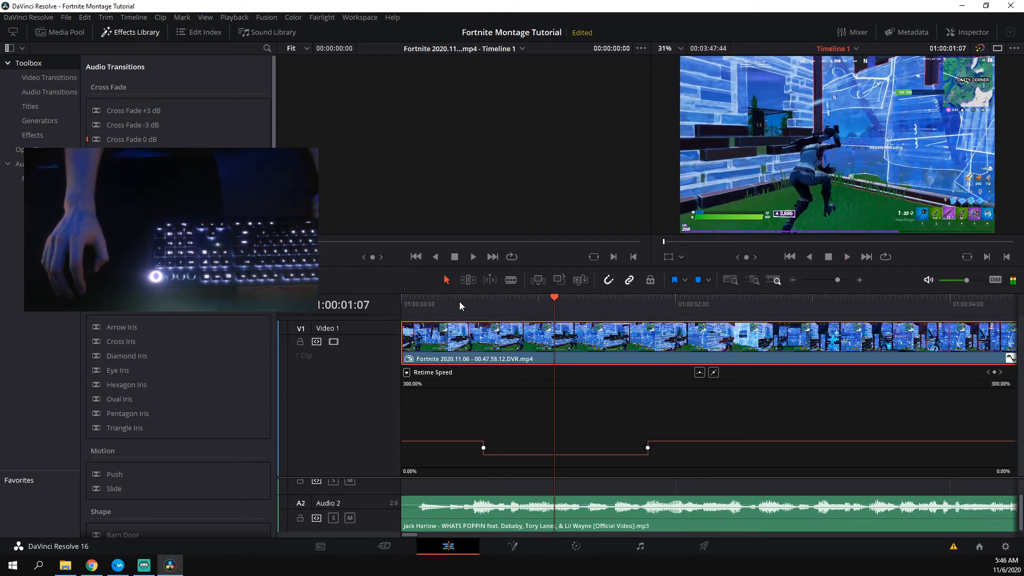
Restore about half a second at the start of the Fortnite clip and play it with the song
drag(428, 334, 403, 337)
key(Home)
key(space)
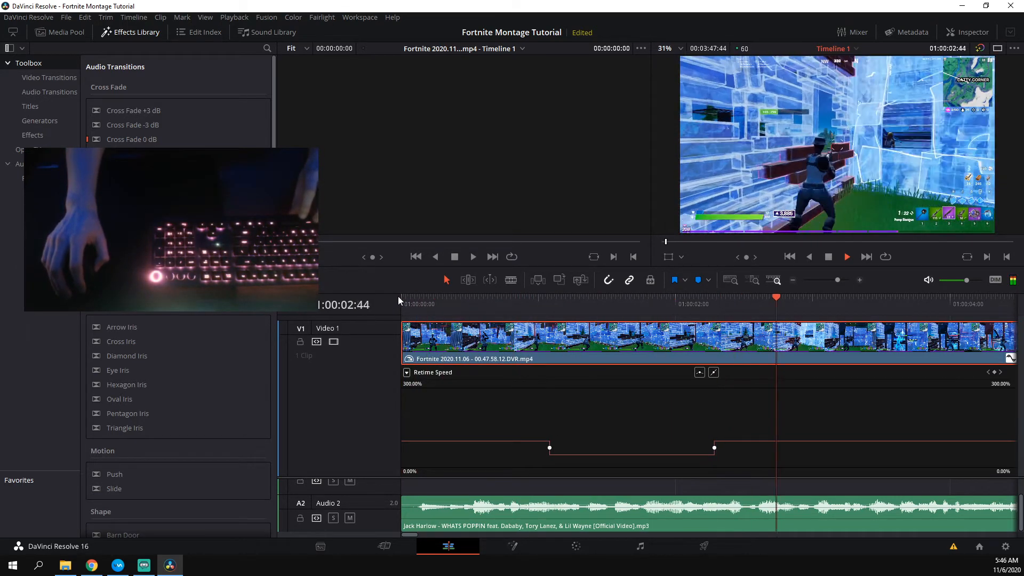
Raise the slowed section's retime speed slightly to shorten it, and play the clip with the song from the start
drag(629, 454, 612, 413)
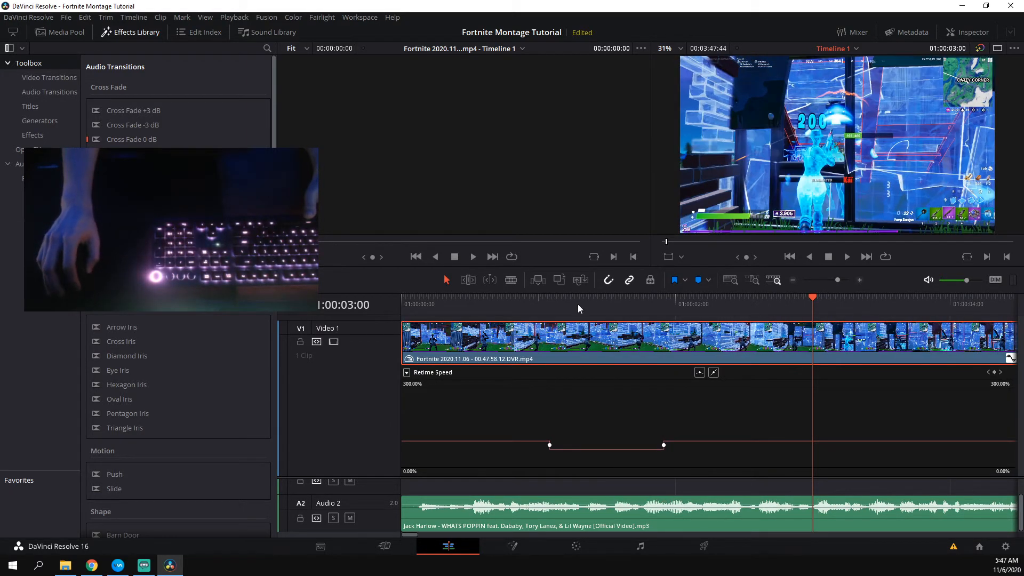
key(Home)
key(space)
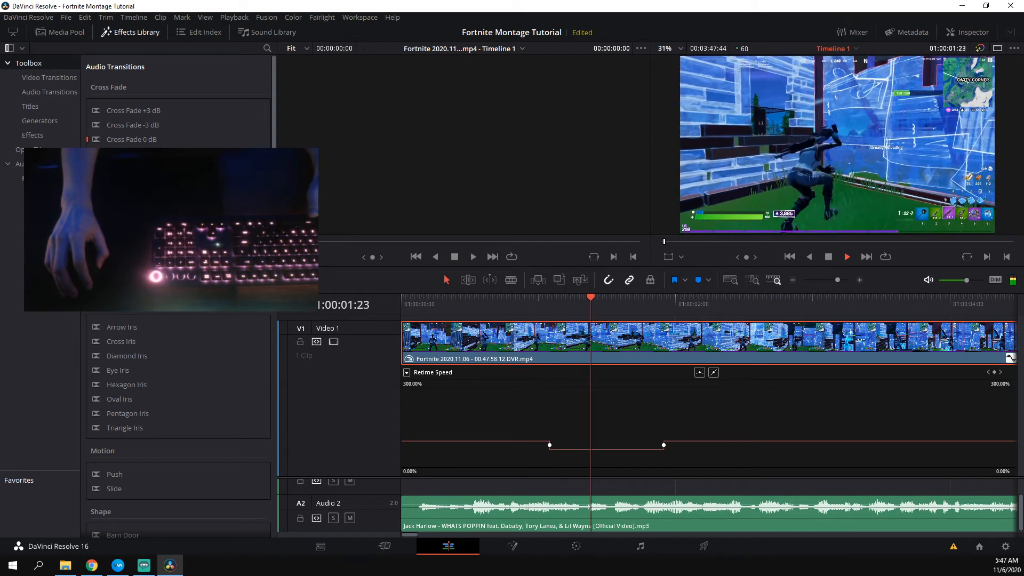
key(space)
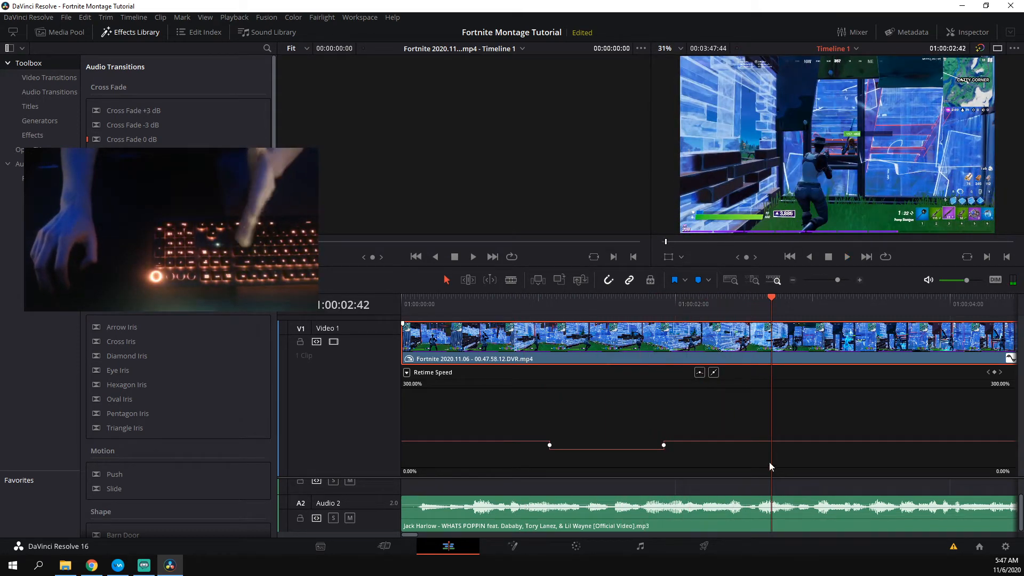
Add a Retime Speed keyframe at 01:00:02:26 and raise the speed between it and the previous keyframe to about double
drag(769, 300, 727, 289)
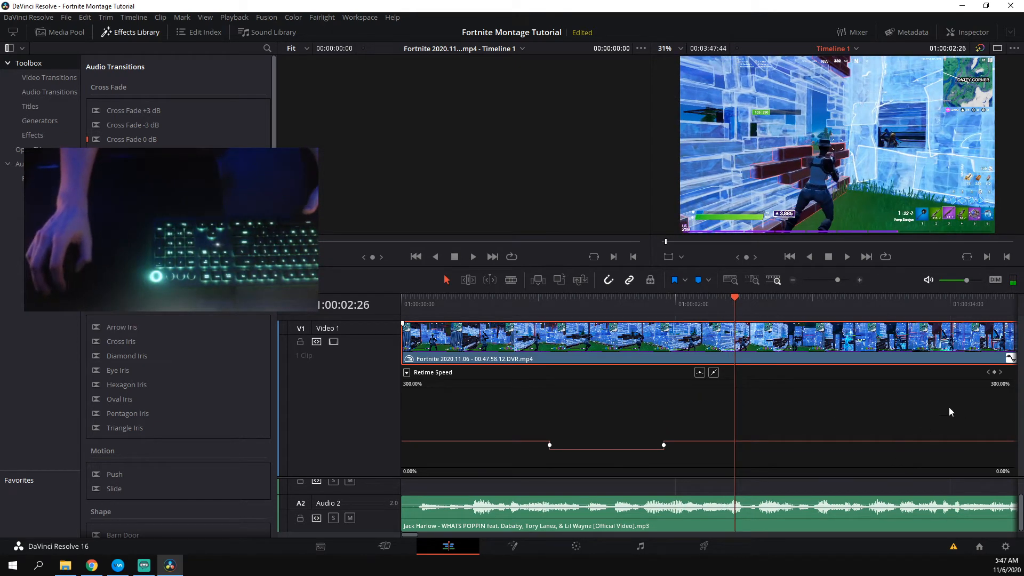
click(994, 372)
drag(697, 442, 737, 310)
Play the slow and fast sections with the song up to the elimination shot to check the timing
key(space)
click(634, 294)
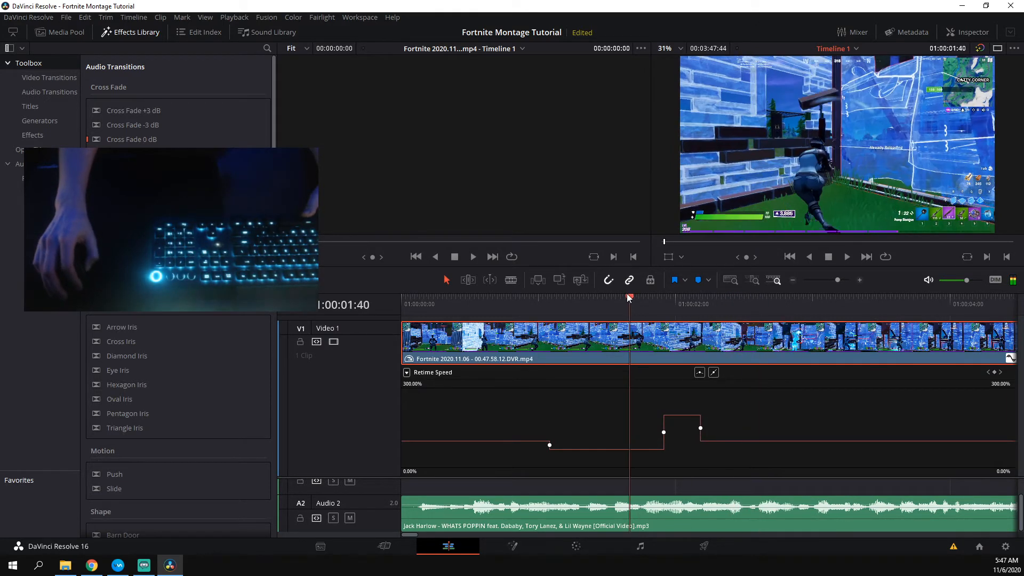
key(space)
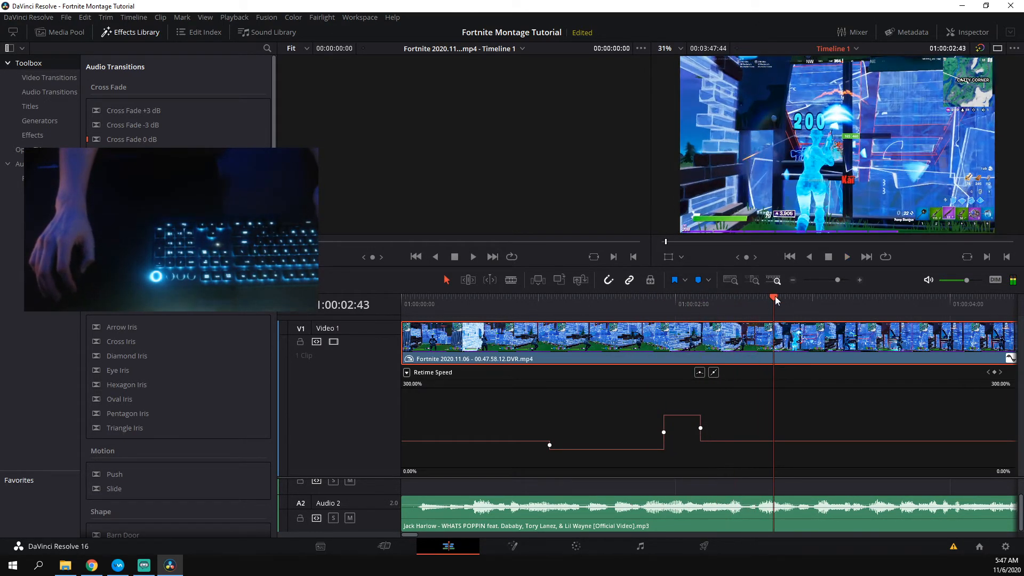
drag(709, 303, 510, 309)
key(space)
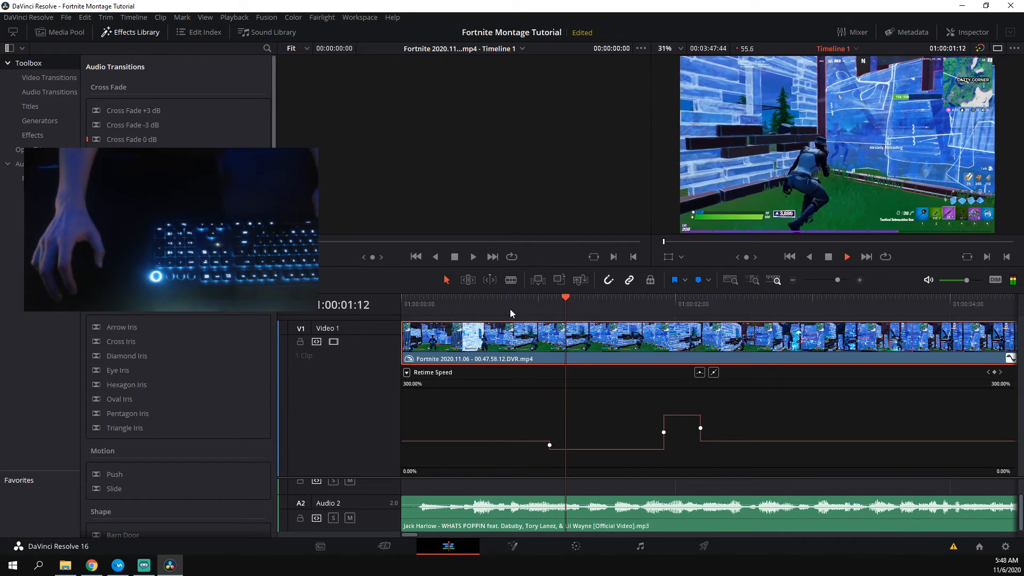
key(space)
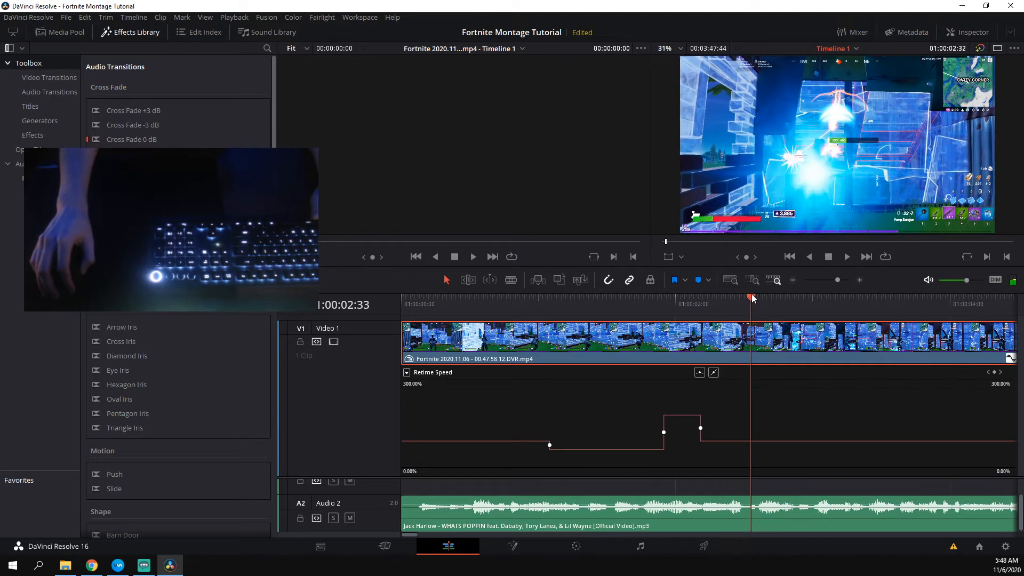
Mute Audio 2, add Retime Speed keyframes at 01:00:02:34 and 01:00:02:51 around the elimination, and lower the speed between them to 22.40%
drag(752, 299, 755, 296)
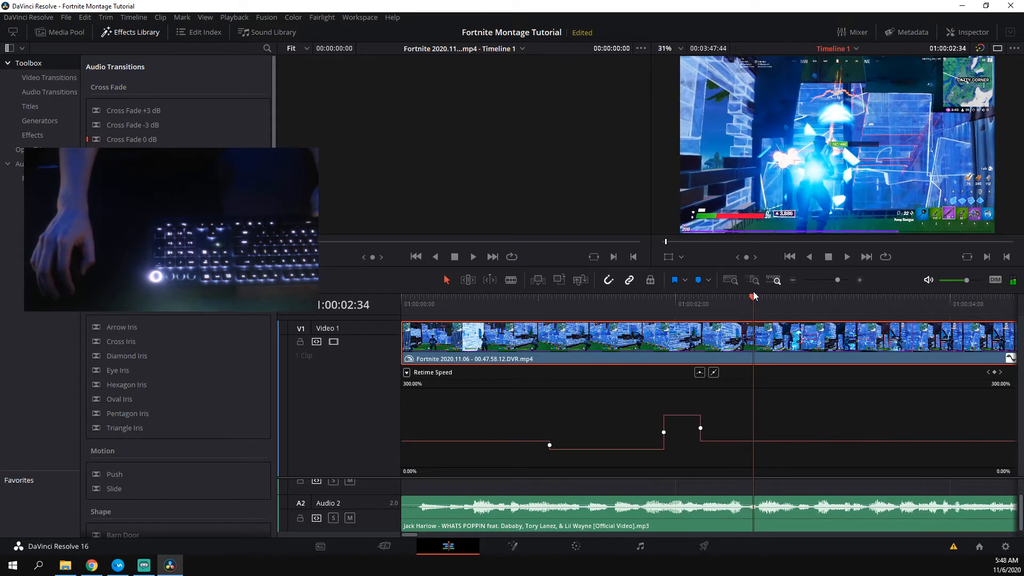
click(994, 372)
mouse_move(754, 295)
mouse_down()
mouse_move(826, 301)
mouse_move(759, 297)
mouse_move(772, 297)
mouse_up()
scroll(841, 184, up, 1)
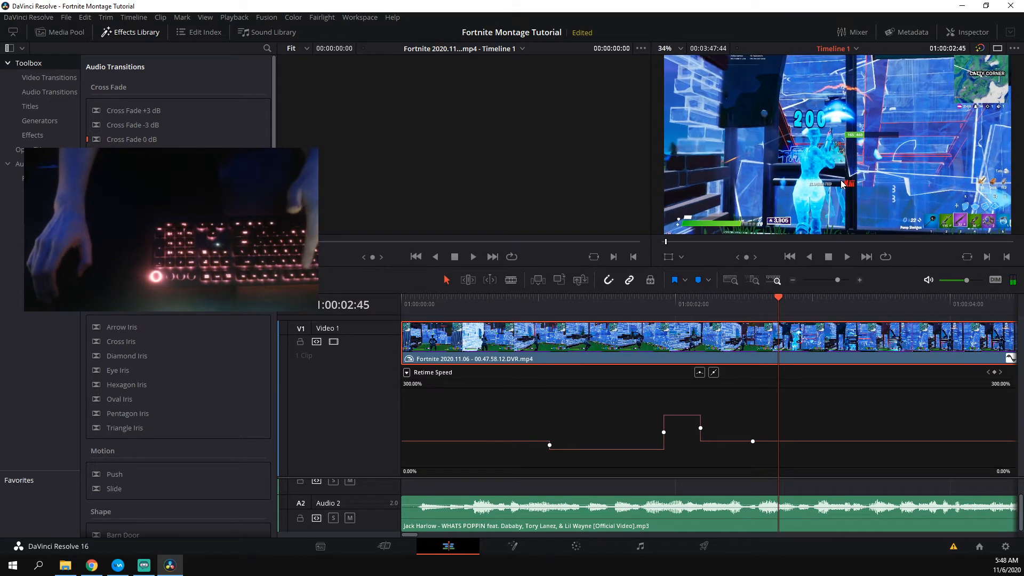
scroll(841, 184, up, 2)
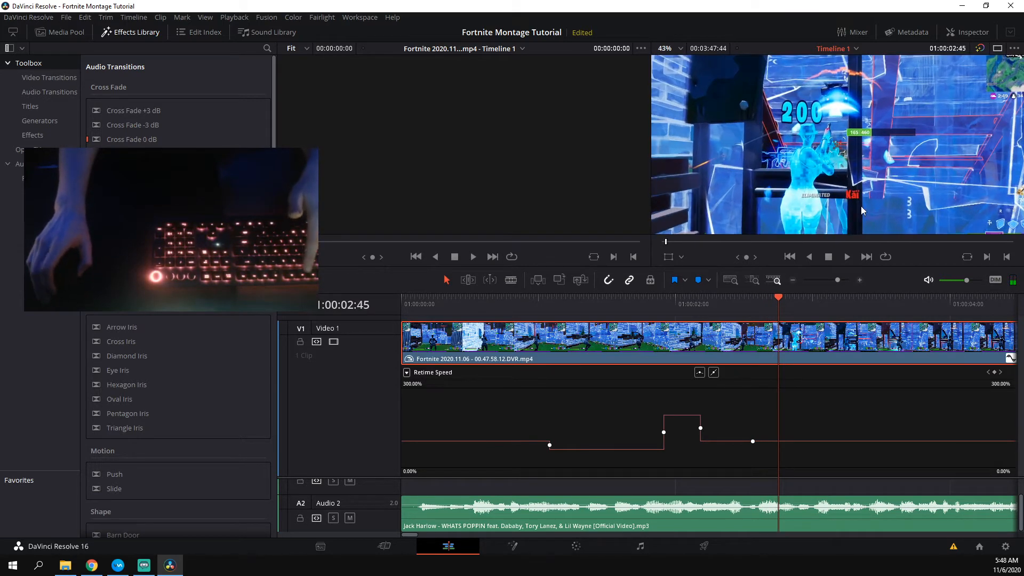
click(350, 518)
mouse_move(778, 298)
mouse_down()
mouse_move(765, 297)
mouse_move(799, 299)
mouse_move(791, 301)
mouse_up()
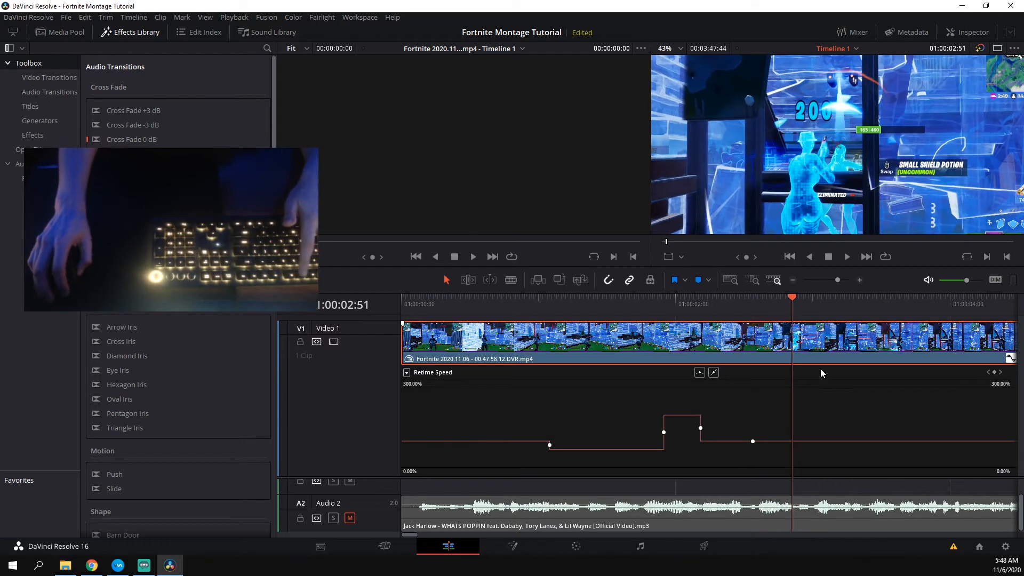
drag(790, 441, 790, 543)
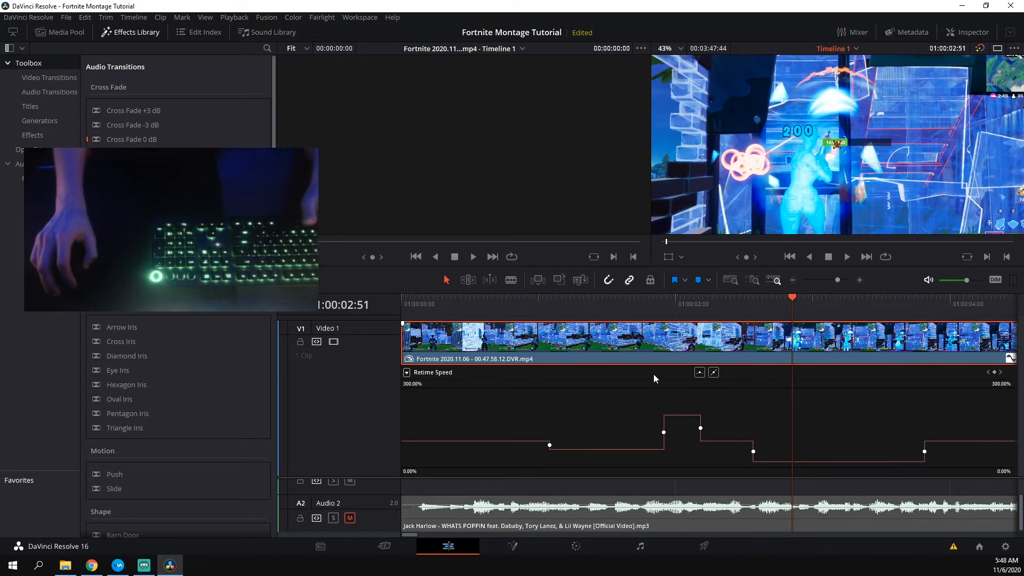
Unmute Audio 2 and play the retimed clip with the song through the slowed elimination
click(472, 303)
click(351, 518)
key(space)
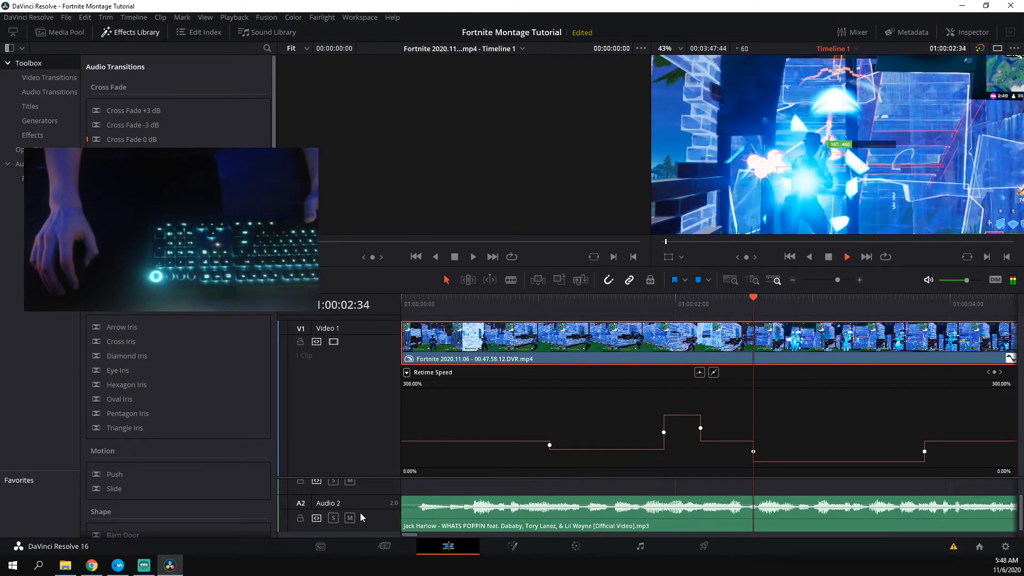
key(space)
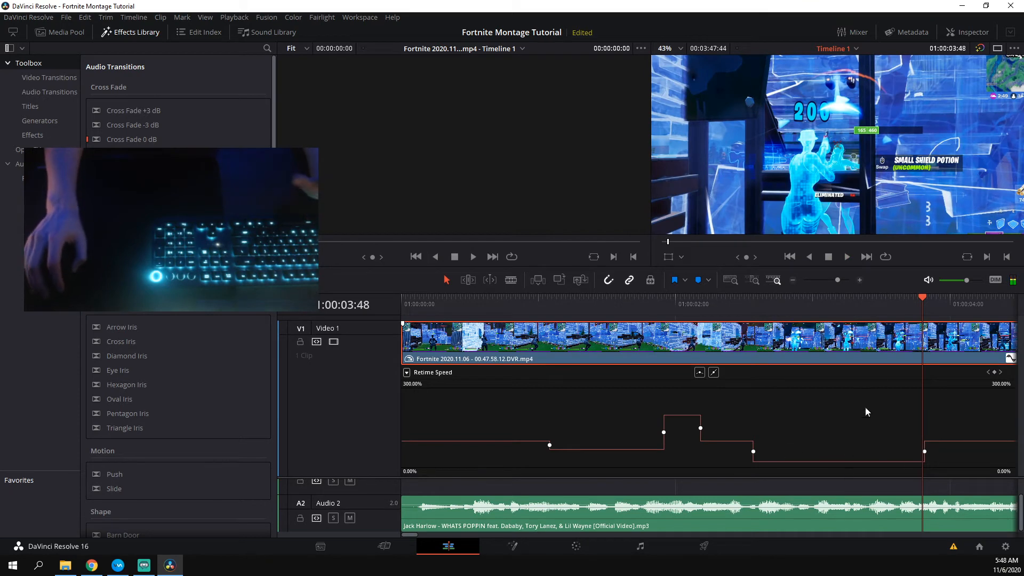
Mute Audio 2, replay the slowed elimination from its starting keyframe, and place the playhead at 01:00:03:02
drag(919, 296, 752, 299)
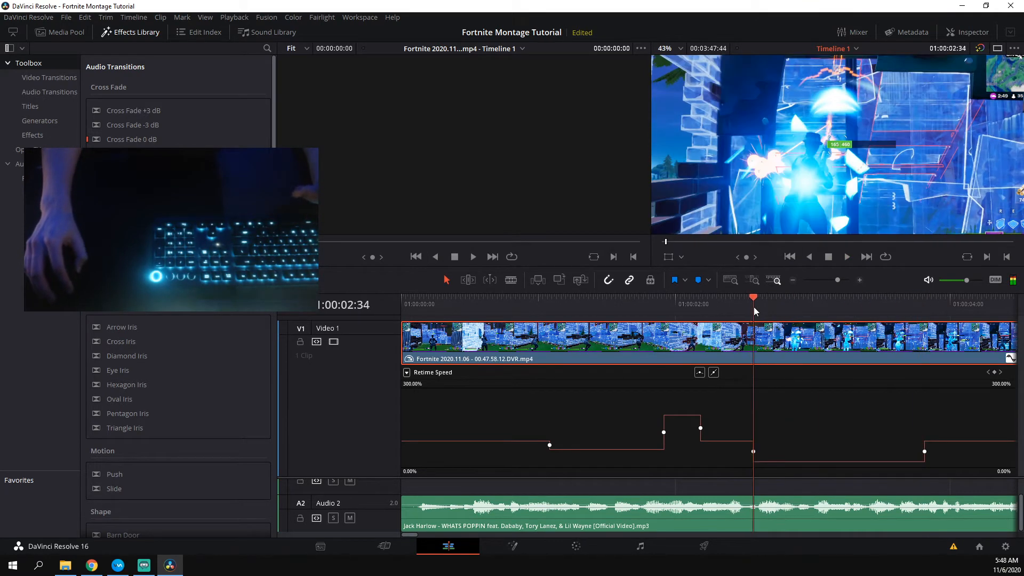
click(350, 518)
key(space)
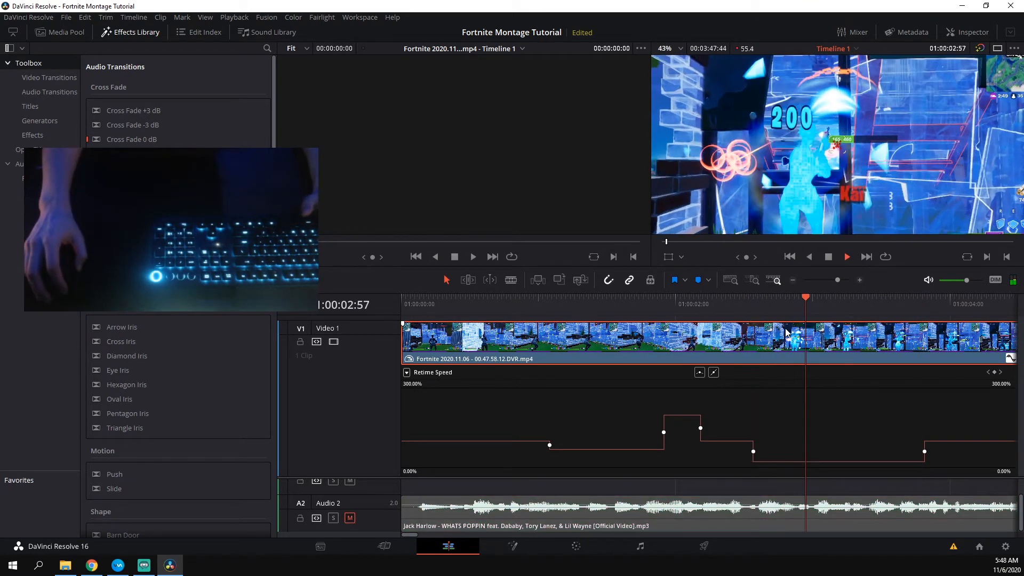
key(space)
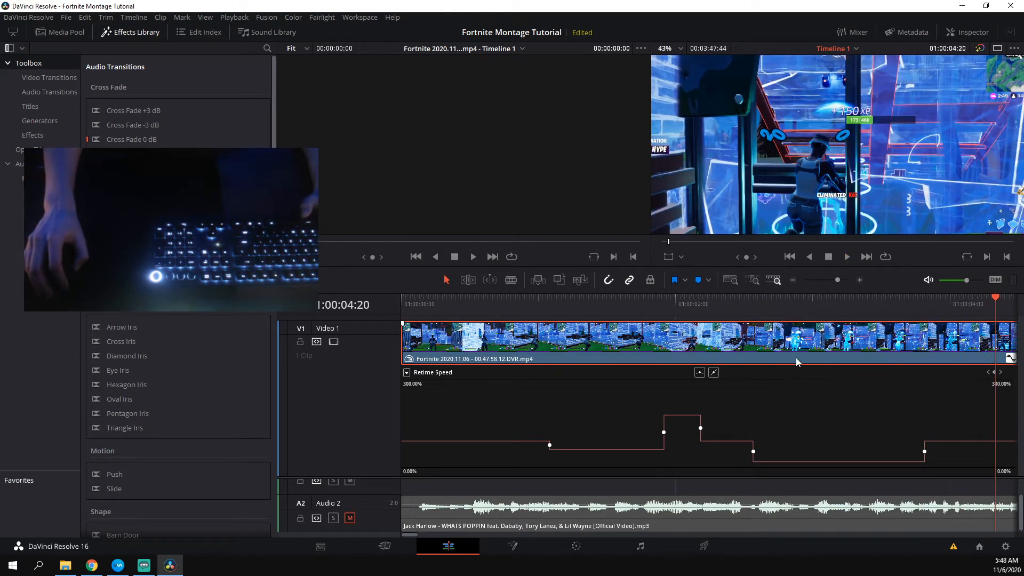
drag(784, 308, 755, 313)
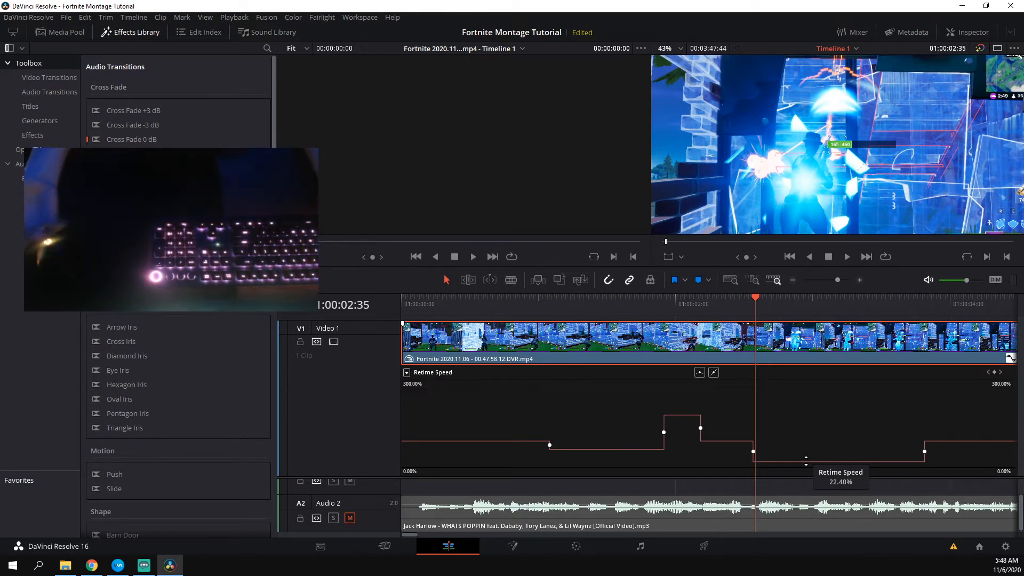
key(space)
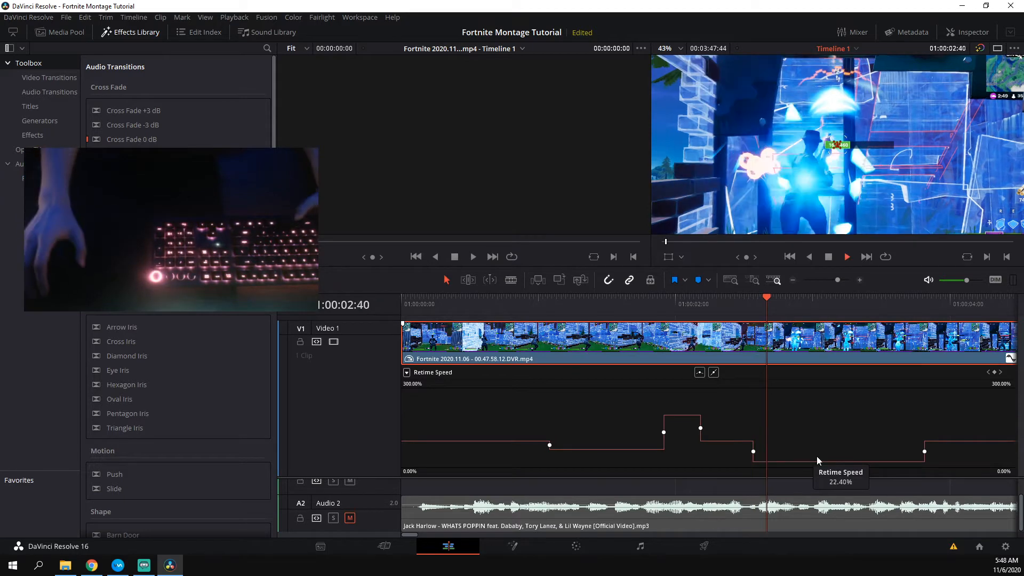
key(space)
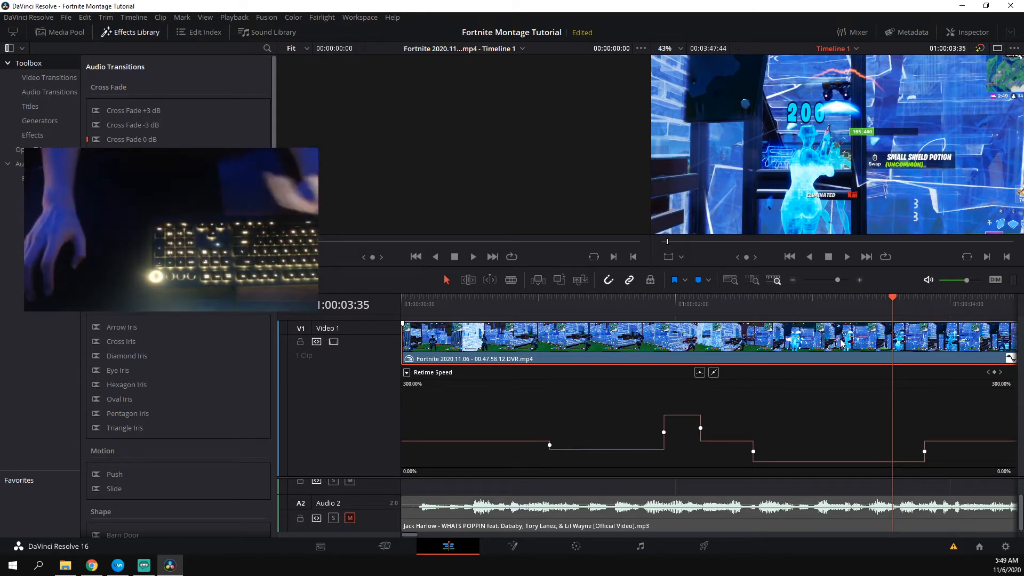
click(856, 307)
click(816, 305)
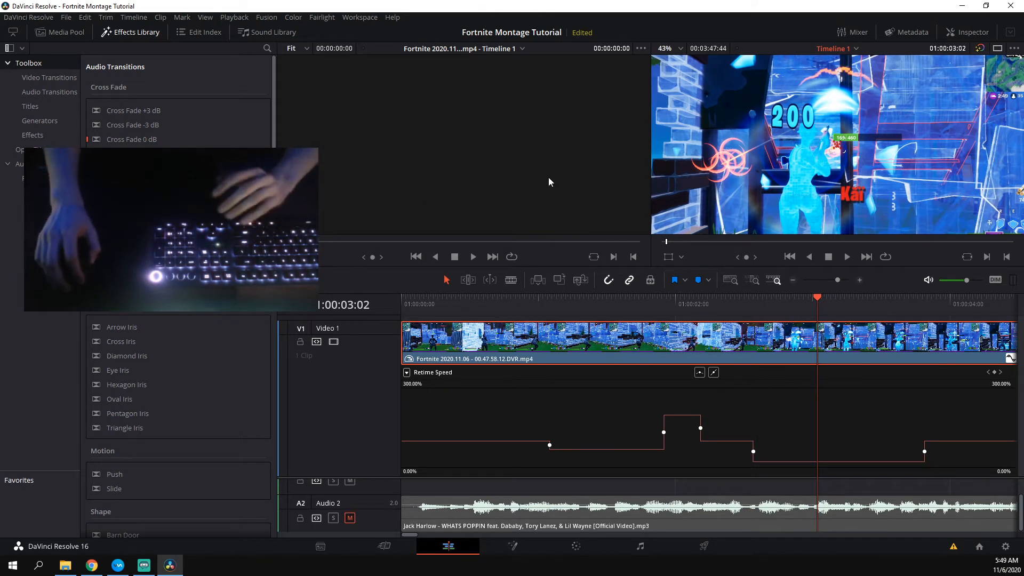
click(386, 552)
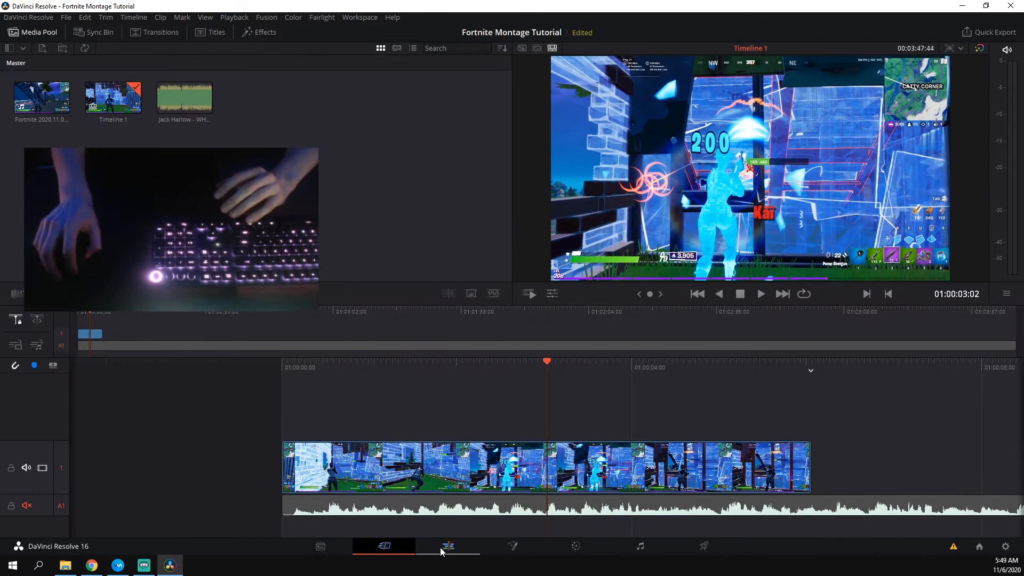
click(458, 548)
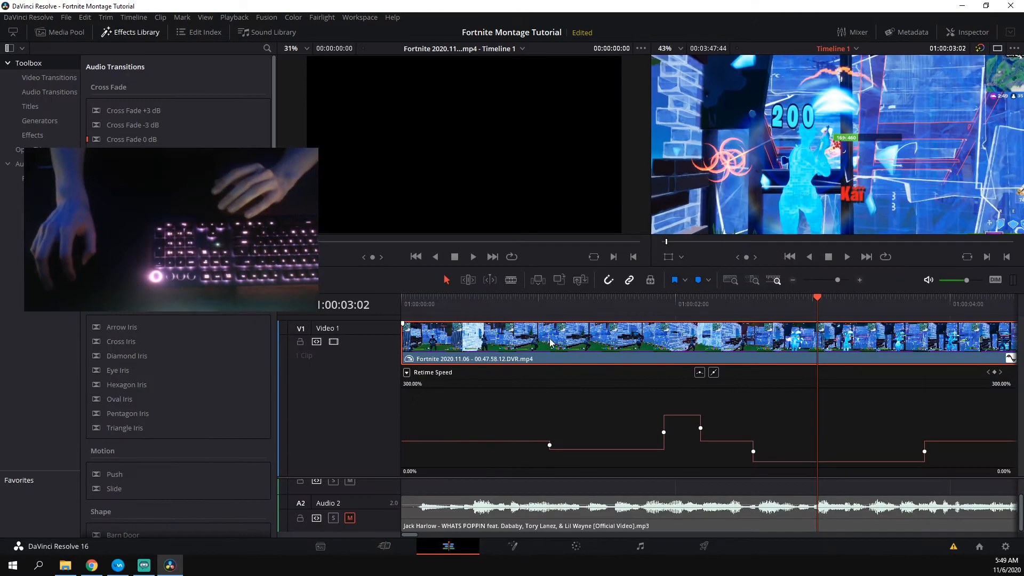
Set the Retime Process of the gameplay clip to Optical Flow in its Retime and Scaling settings
click(966, 32)
scroll(923, 150, up, 3)
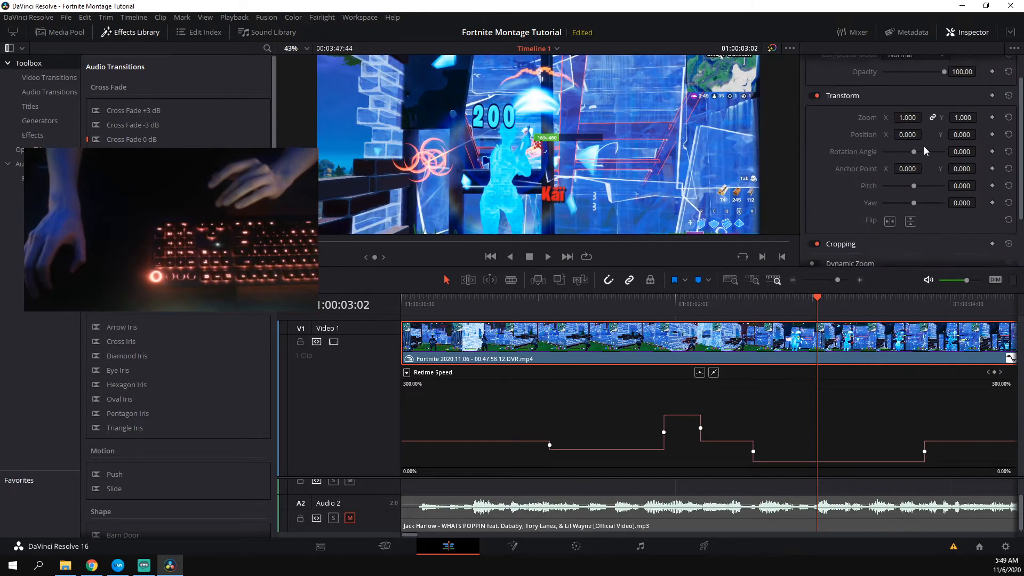
scroll(923, 151, down, 3)
scroll(824, 219, up, 3)
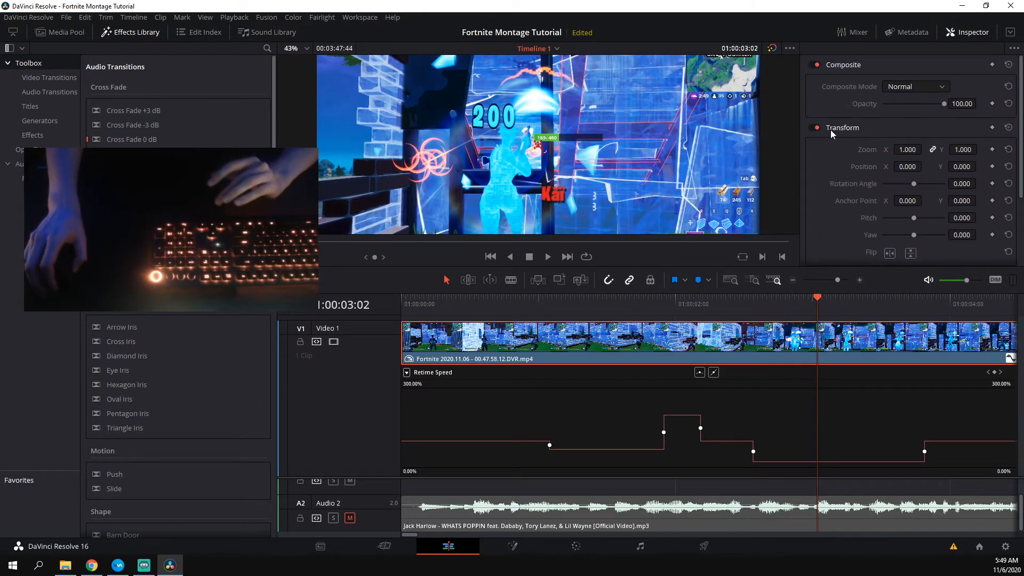
scroll(828, 148, down, 1)
scroll(819, 212, down, 1)
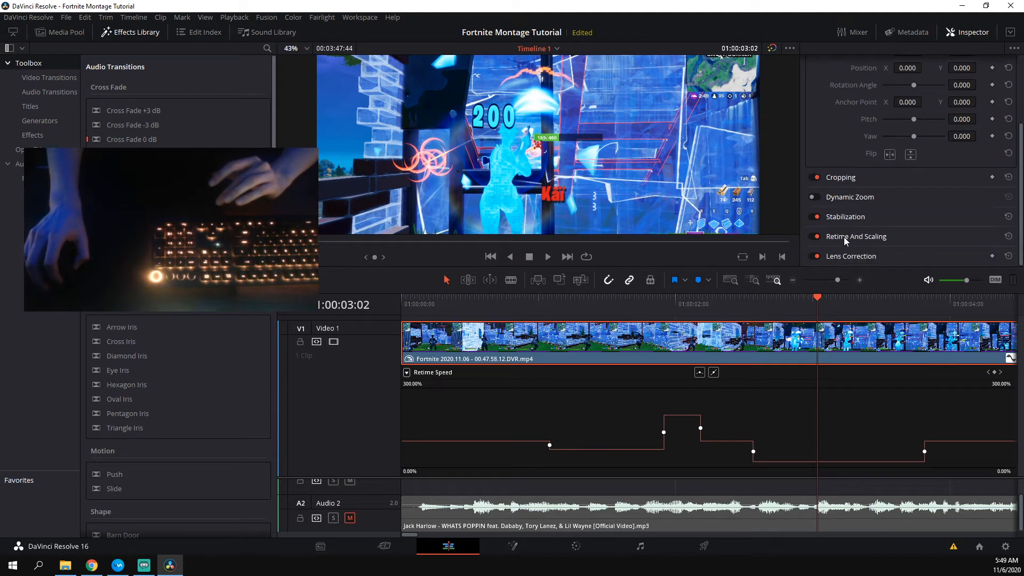
click(877, 237)
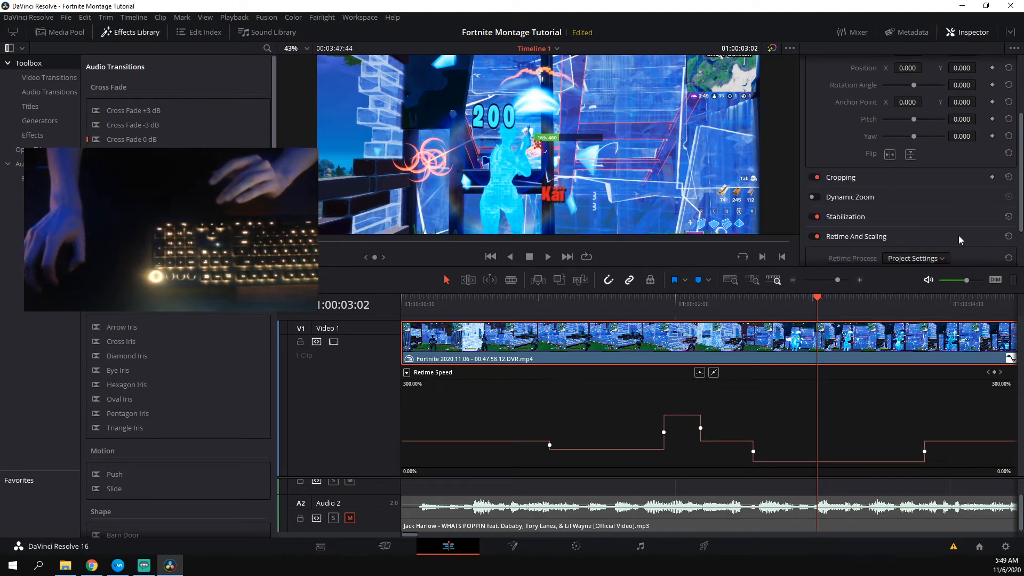
scroll(879, 207, down, 2)
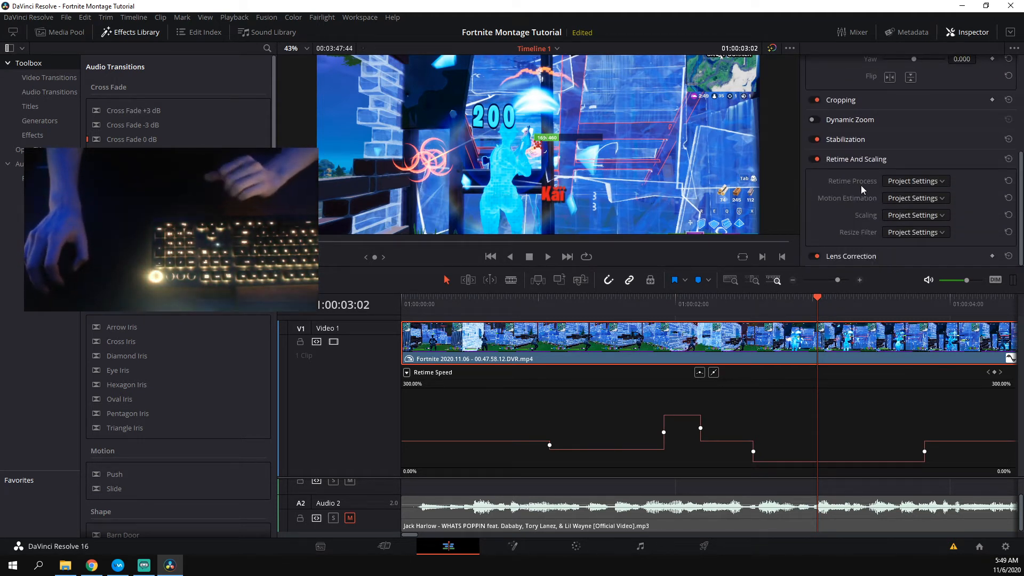
click(917, 181)
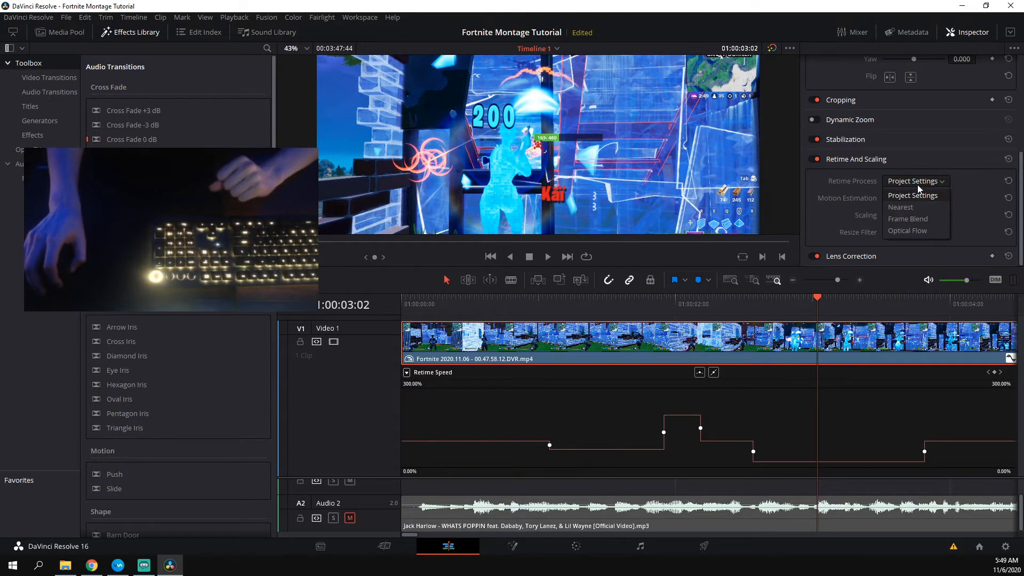
click(893, 230)
Scrub back and forth between 01:00:02:36 and 01:00:02:50 to check the smoothness of the slowed elimination
drag(824, 300, 781, 313)
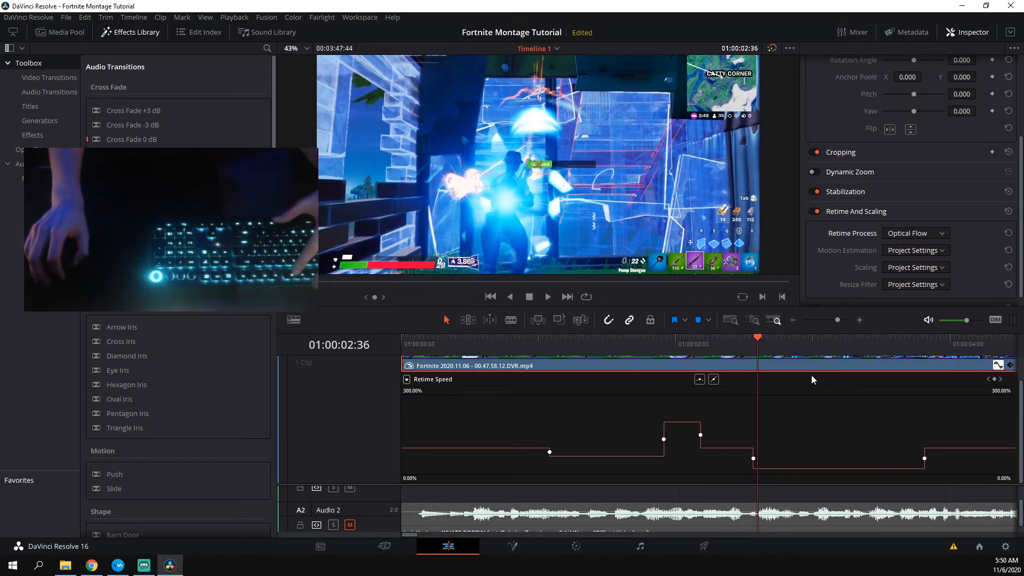
mouse_move(800, 308)
mouse_down()
mouse_move(779, 265)
mouse_move(770, 296)
mouse_move(789, 296)
mouse_up()
click(761, 297)
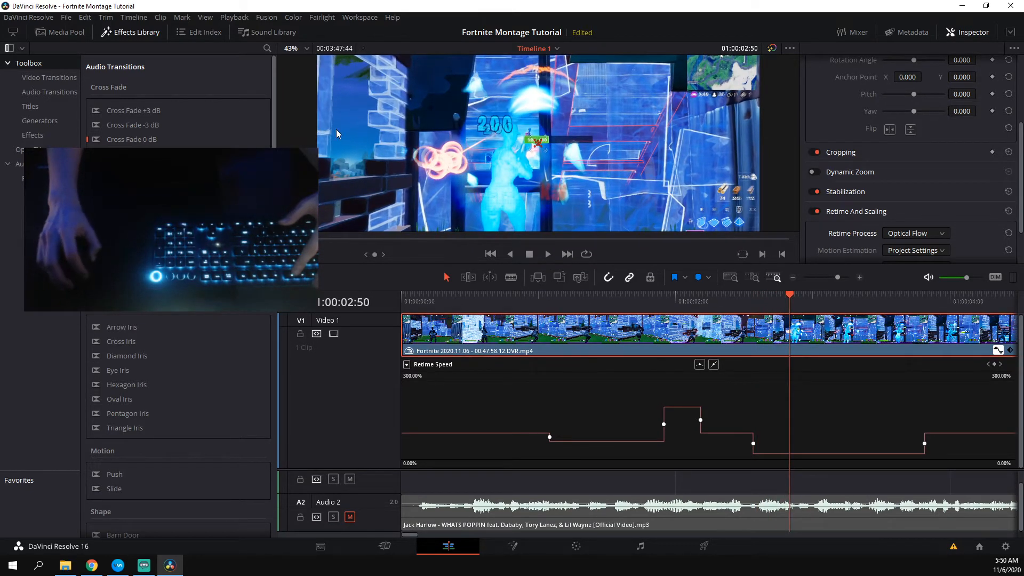
drag(788, 297, 757, 280)
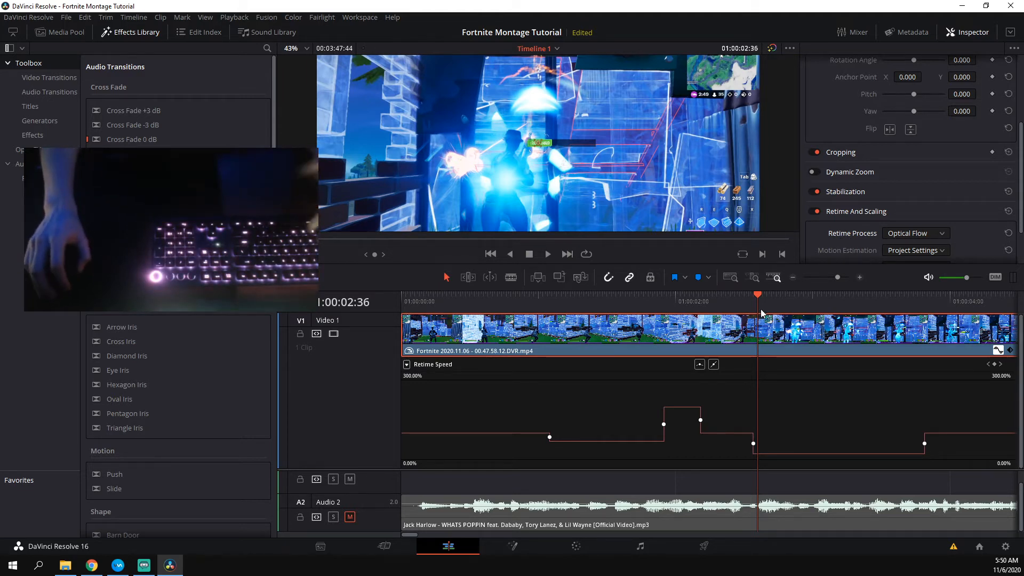
Unmute Audio 2 and play the timeline from the start through the slowed elimination
drag(509, 291, 402, 292)
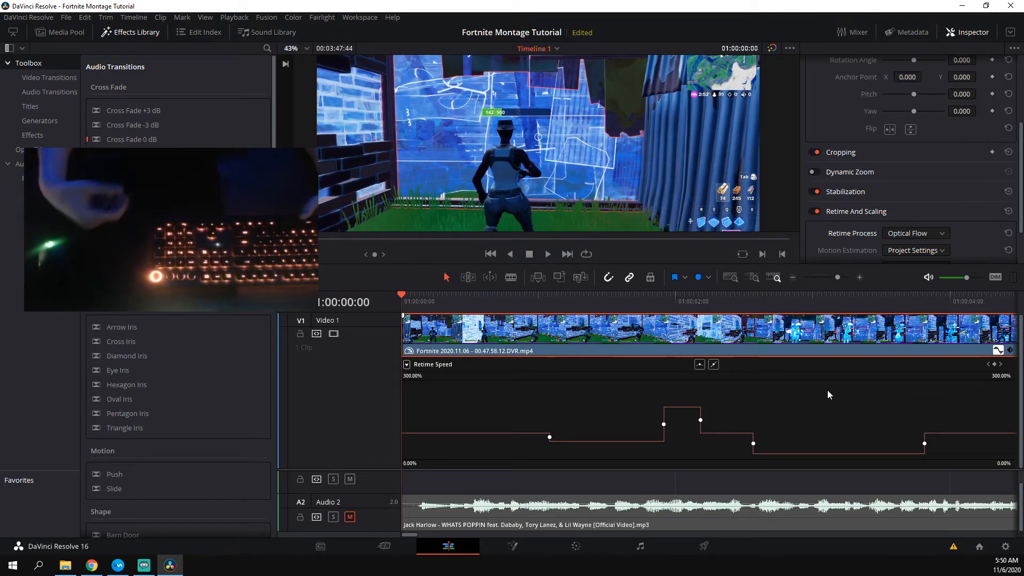
key(space)
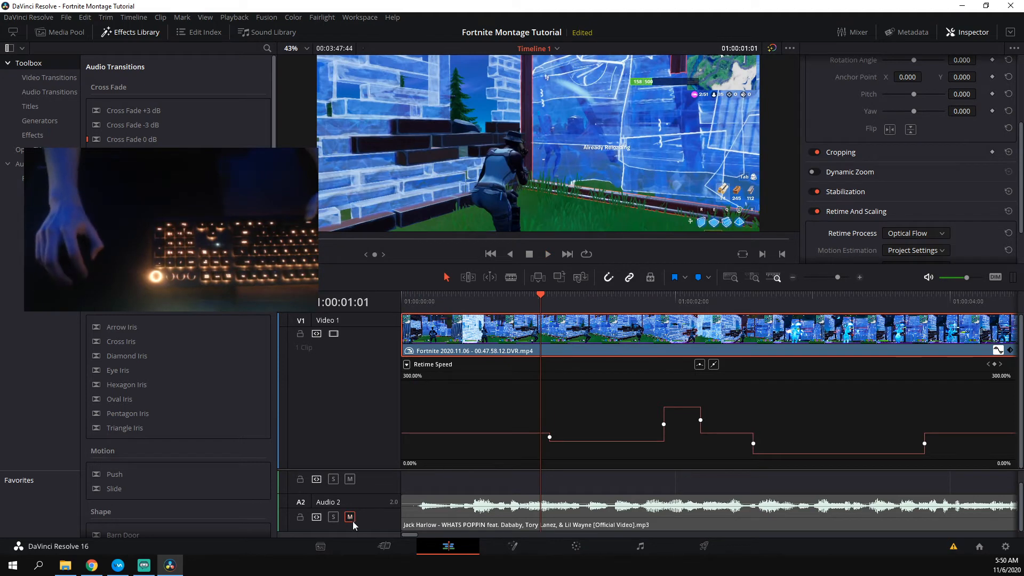
click(350, 516)
key(Home)
key(space)
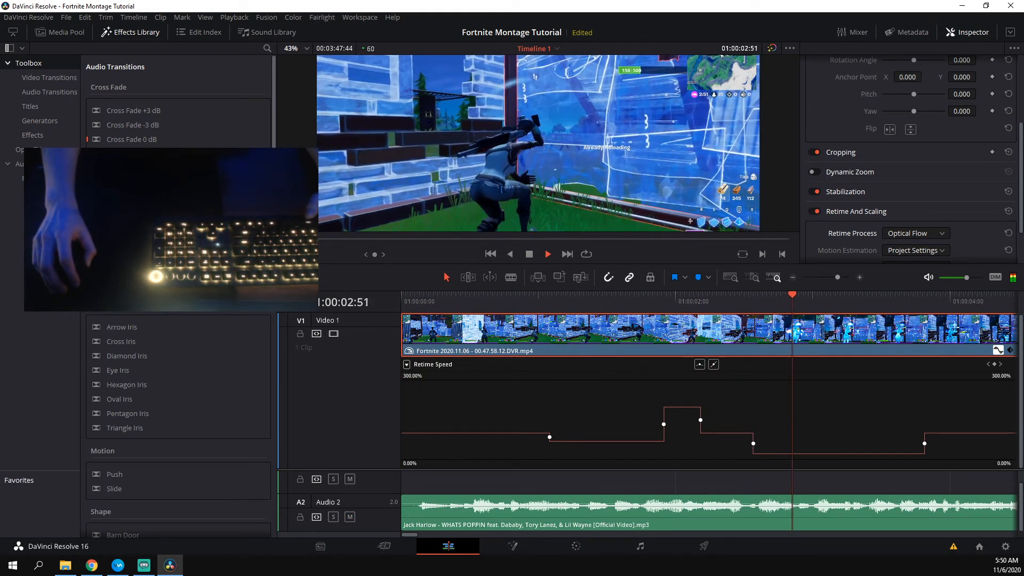
key(space)
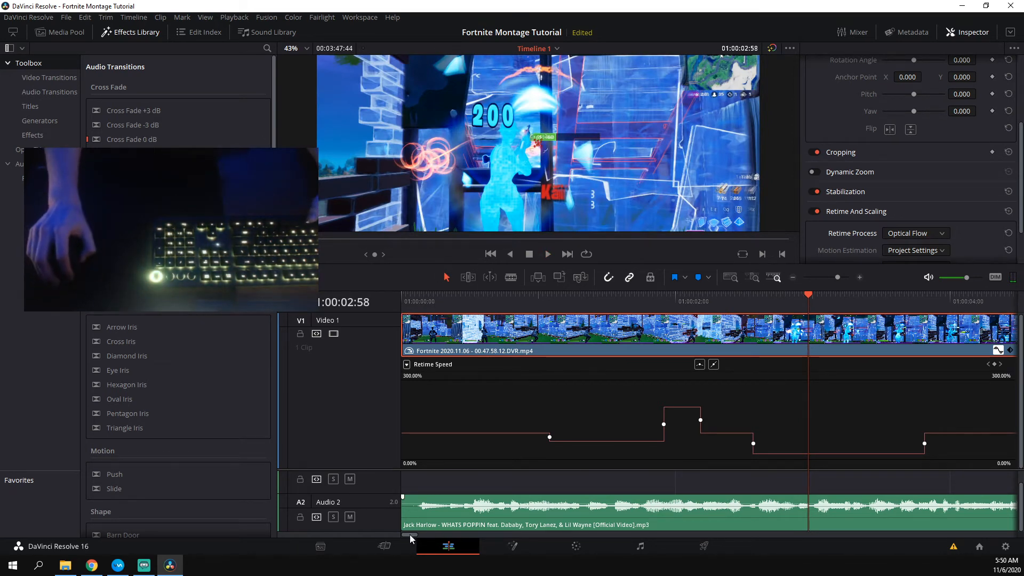
Cut the song at the end of the gameplay clip, 01:00:06:03, on the Cut page and remove the remainder
mouse_move(840, 277)
mouse_down()
mouse_move(823, 277)
mouse_move(832, 278)
mouse_up()
click(595, 298)
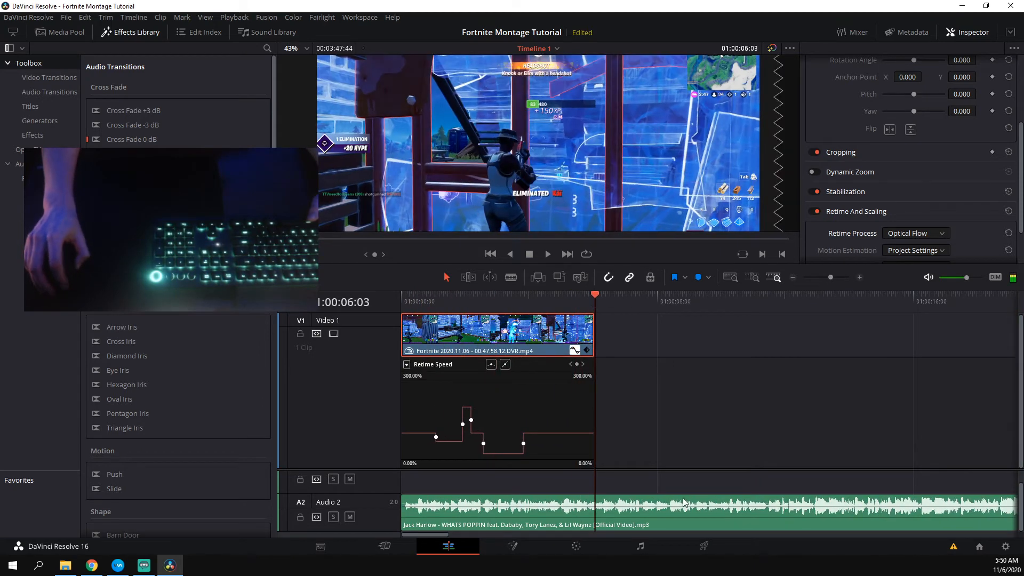
click(614, 521)
right_click(648, 510)
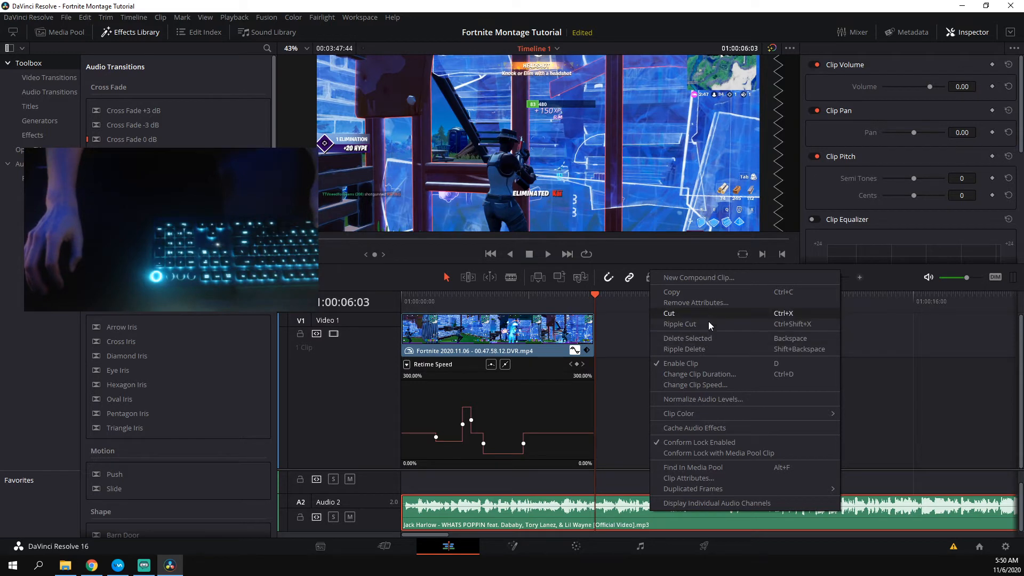
click(384, 545)
click(384, 546)
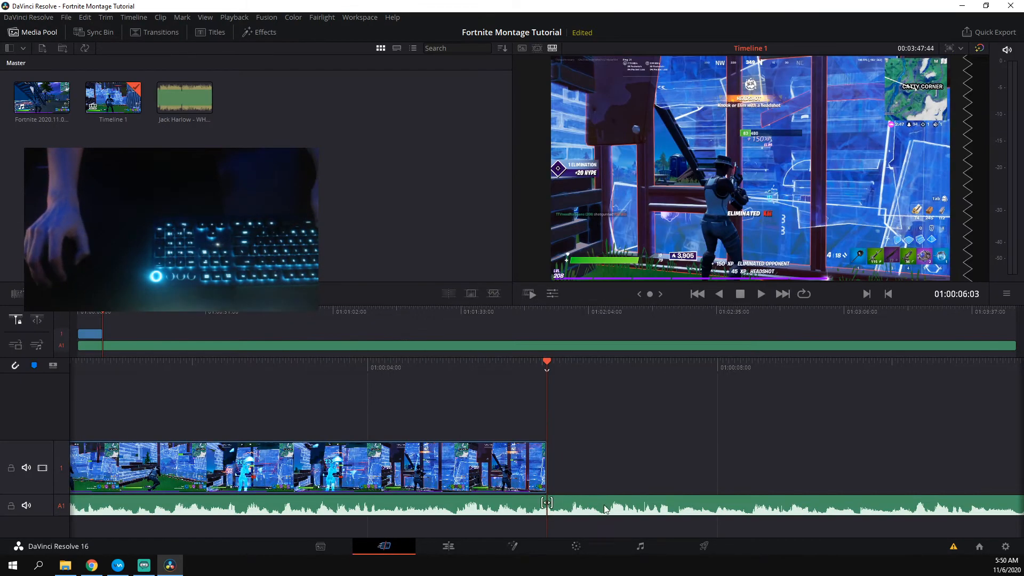
right_click(583, 504)
click(621, 417)
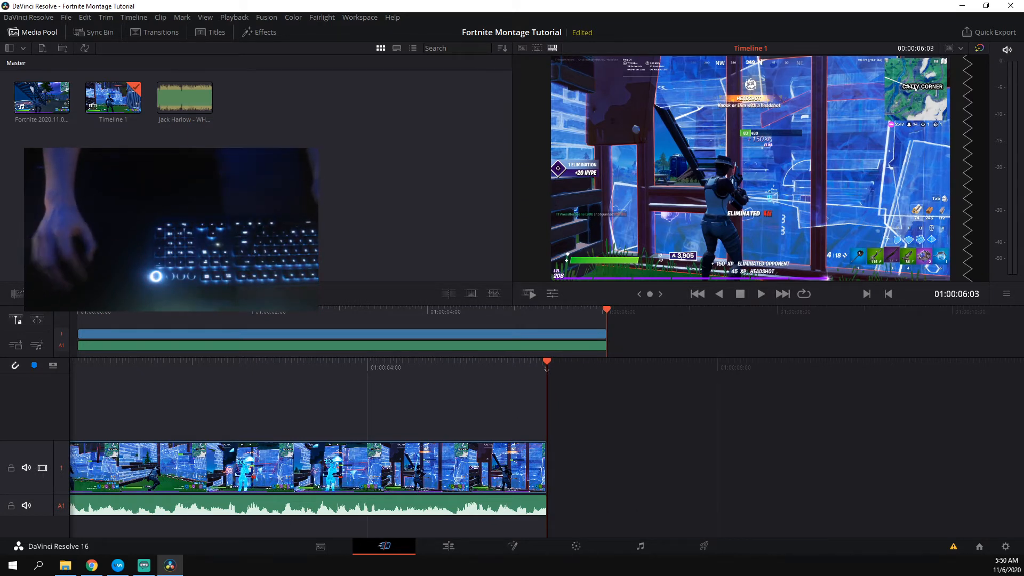
click(65, 18)
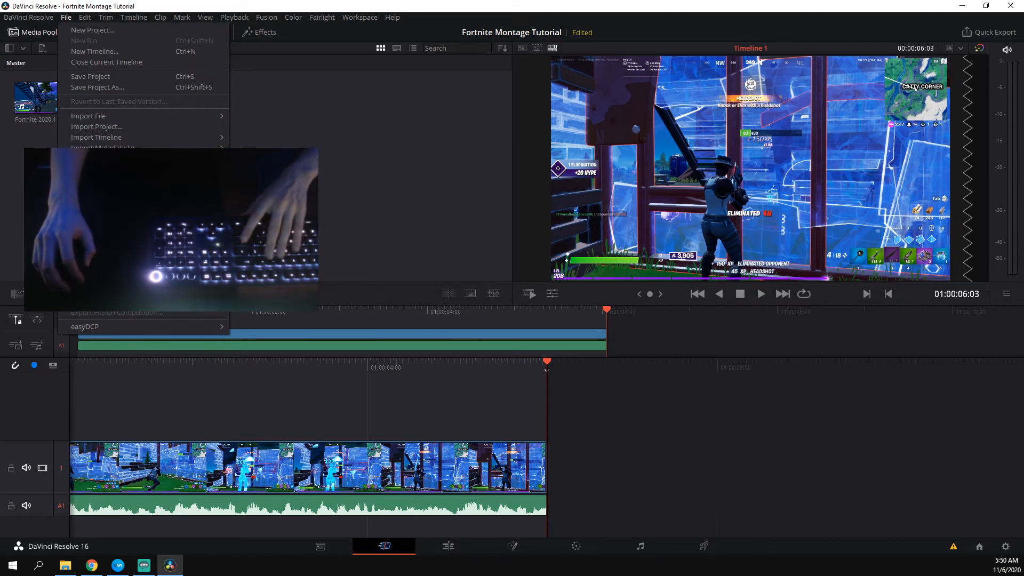
click(106, 301)
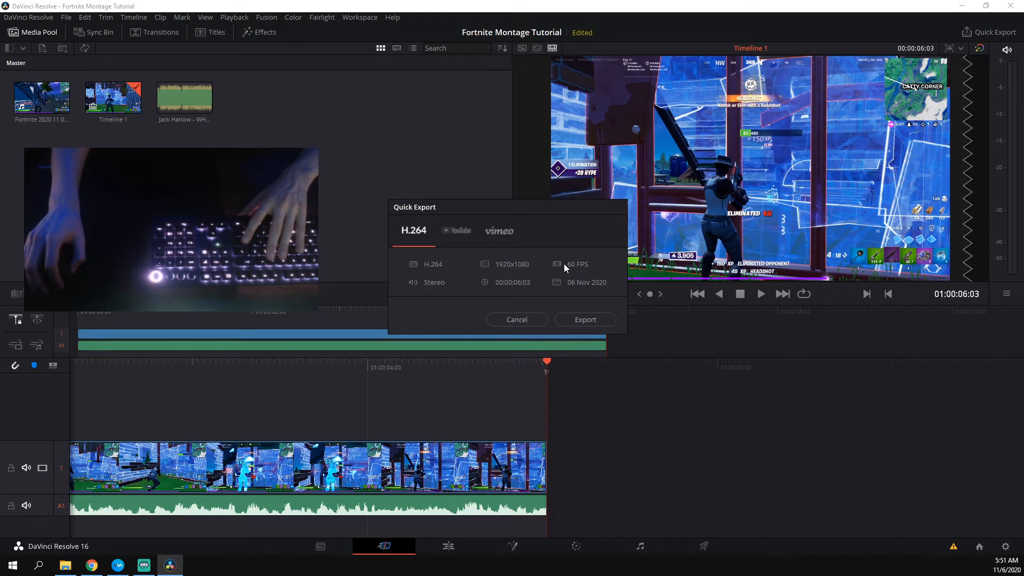
click(517, 320)
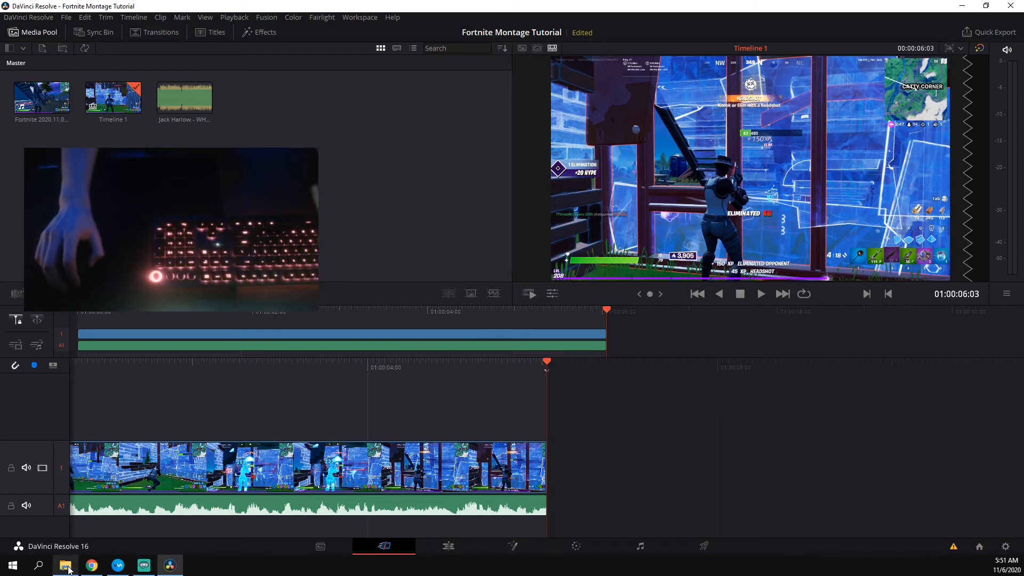
Quick-export the timeline as H.264 to New Volume (D:) under the file name Montage Tutorial V1
mouse_move(69, 568)
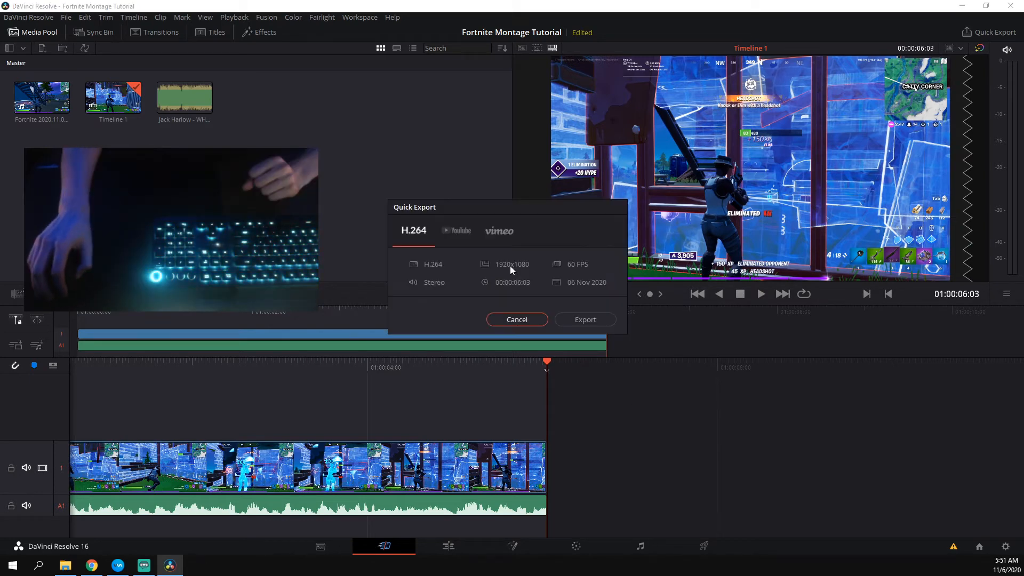
click(584, 319)
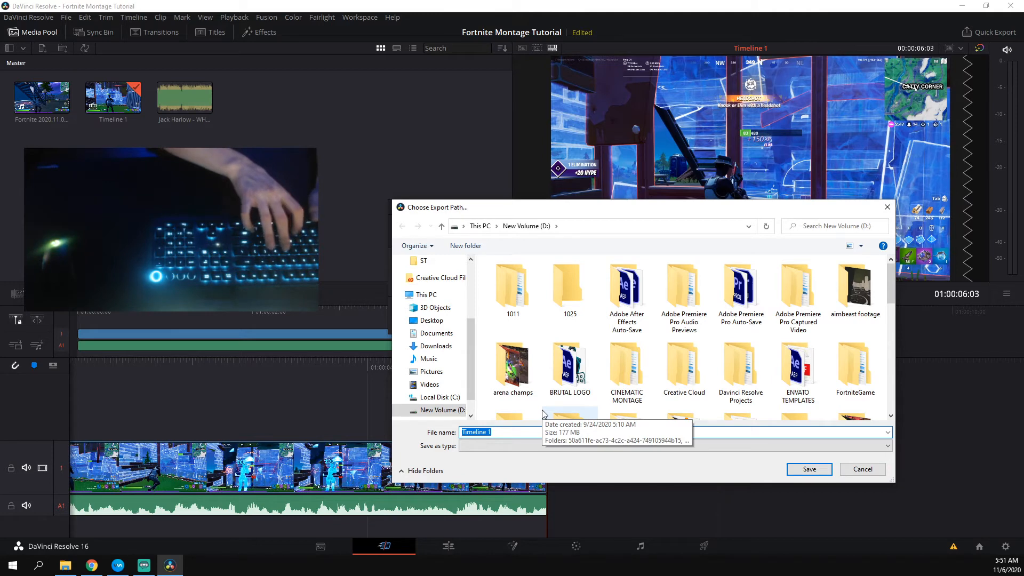
text(Montage Tutorial )
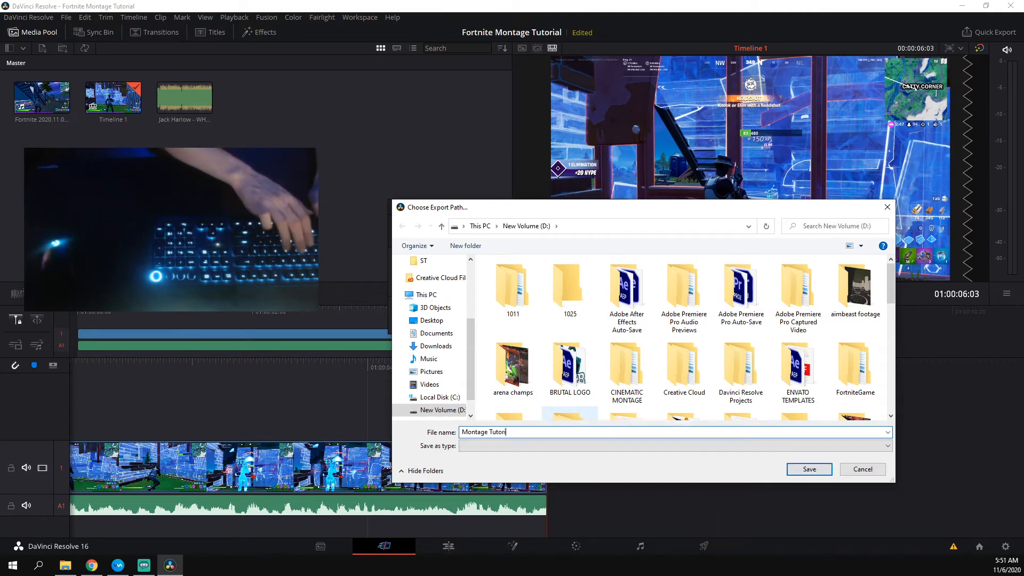
text(V1)
key(Return)
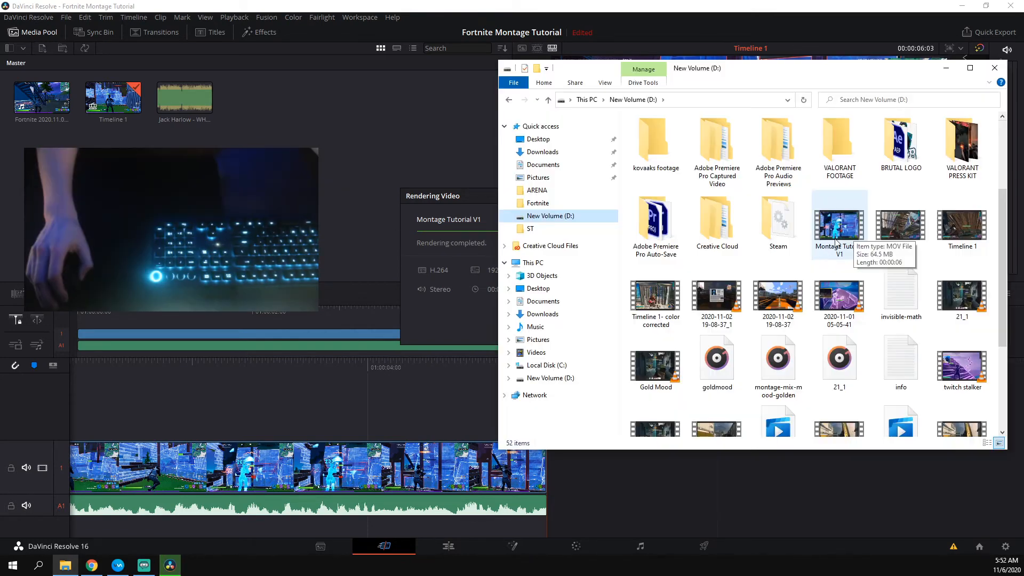
Open the exported Montage Tutorial V1 from its folder in the default video player, preview its opening, and close the player
double_click(838, 218)
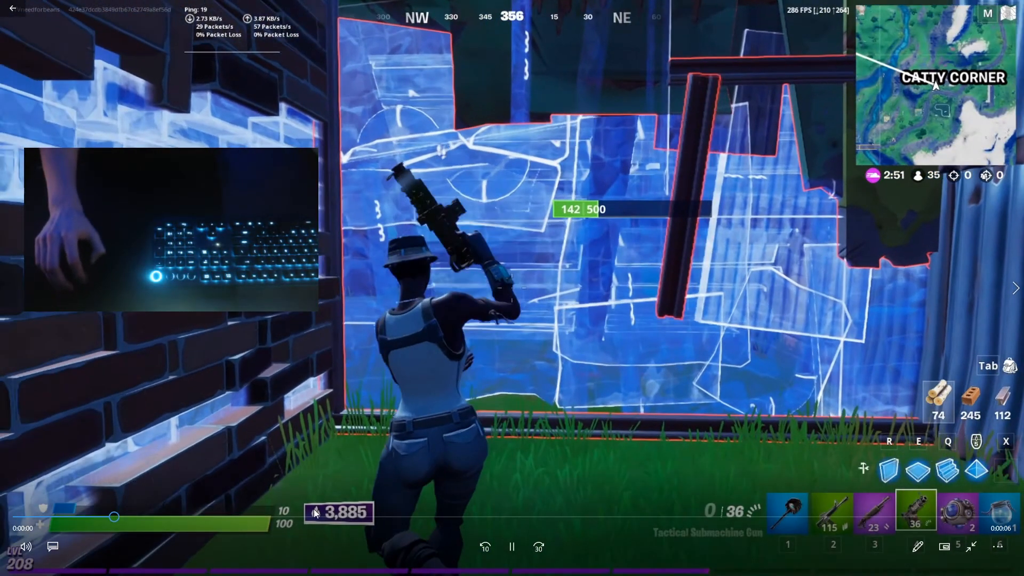
key(space)
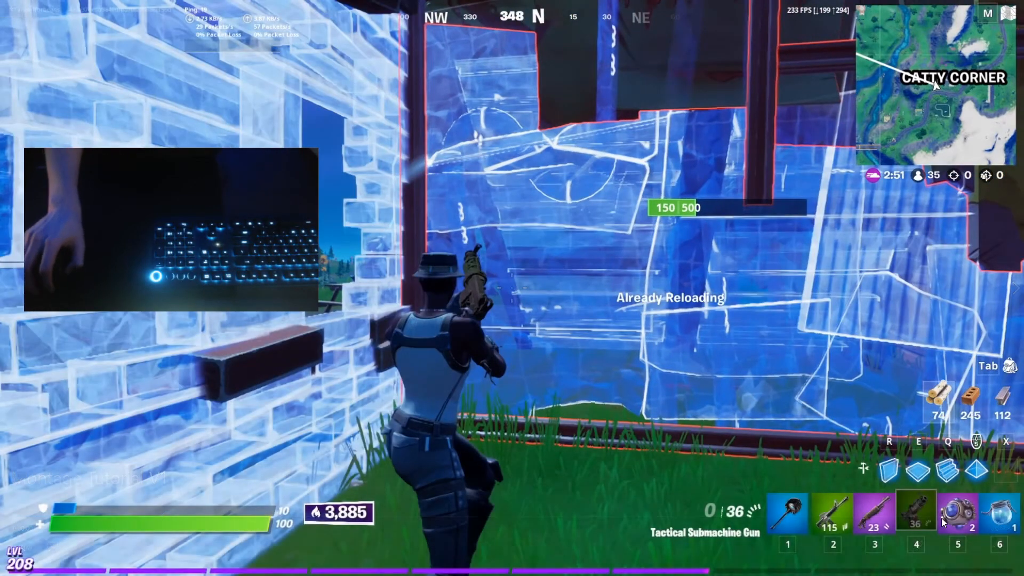
click(971, 546)
click(1011, 8)
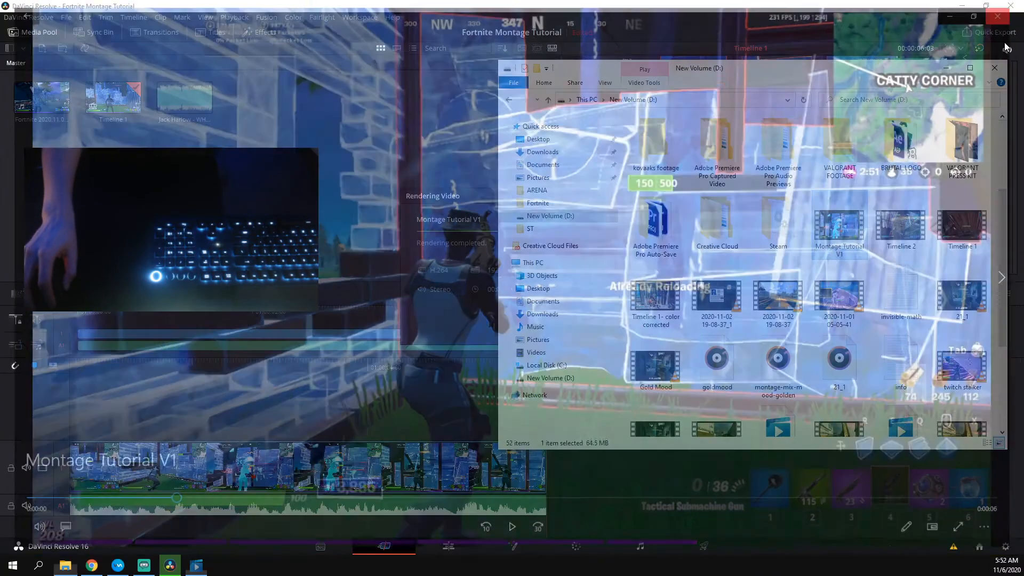
Play Montage Tutorial V1 in VLC media player, pausing around the slowed elimination, and return to the export folder
right_click(848, 230)
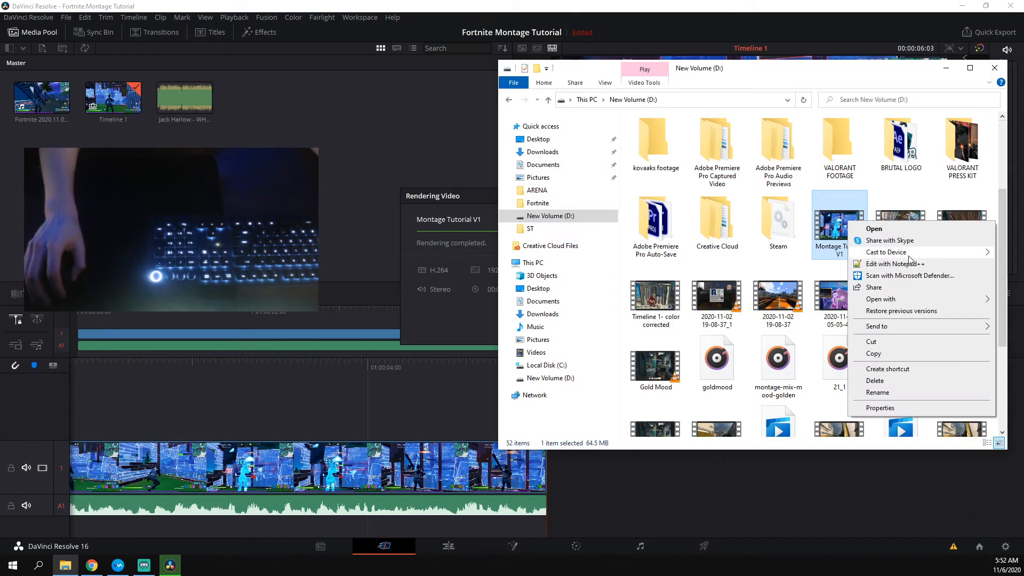
mouse_move(904, 299)
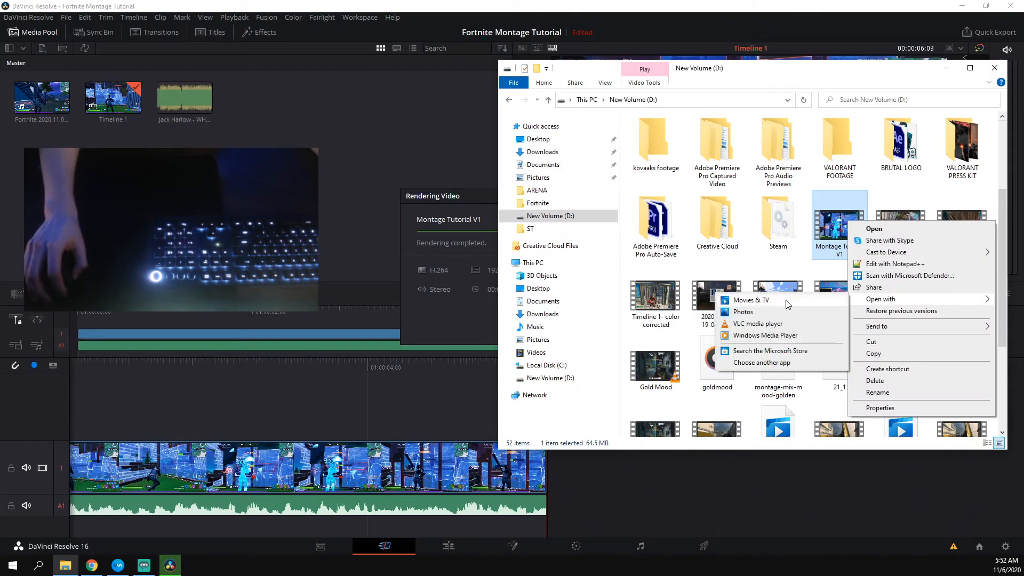
click(749, 324)
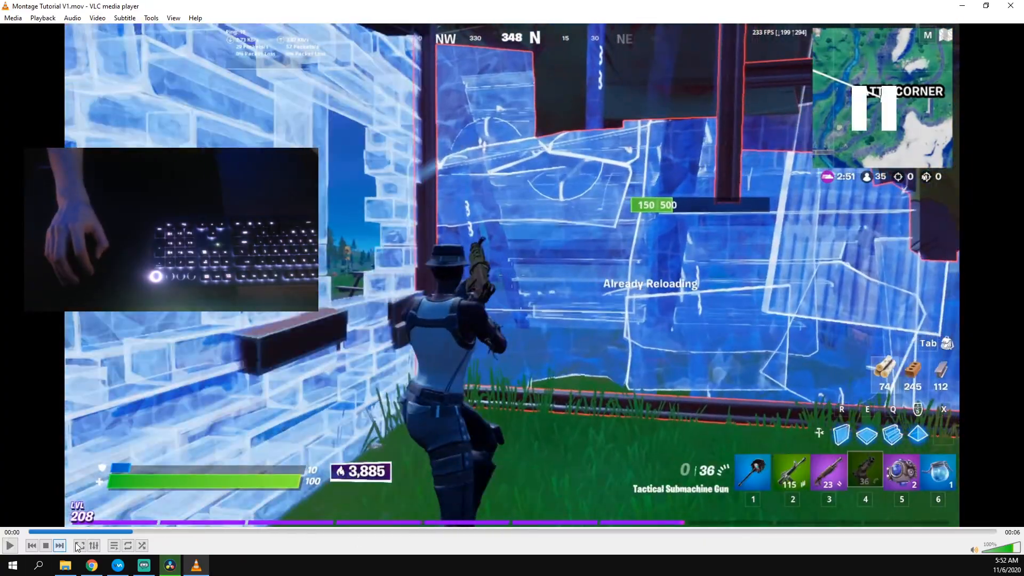
key(space)
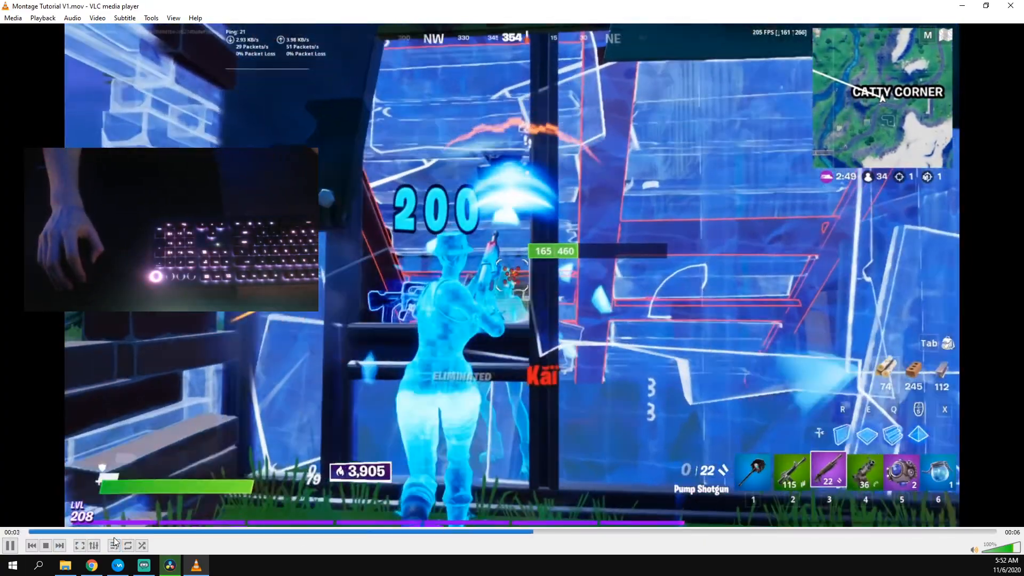
key(space)
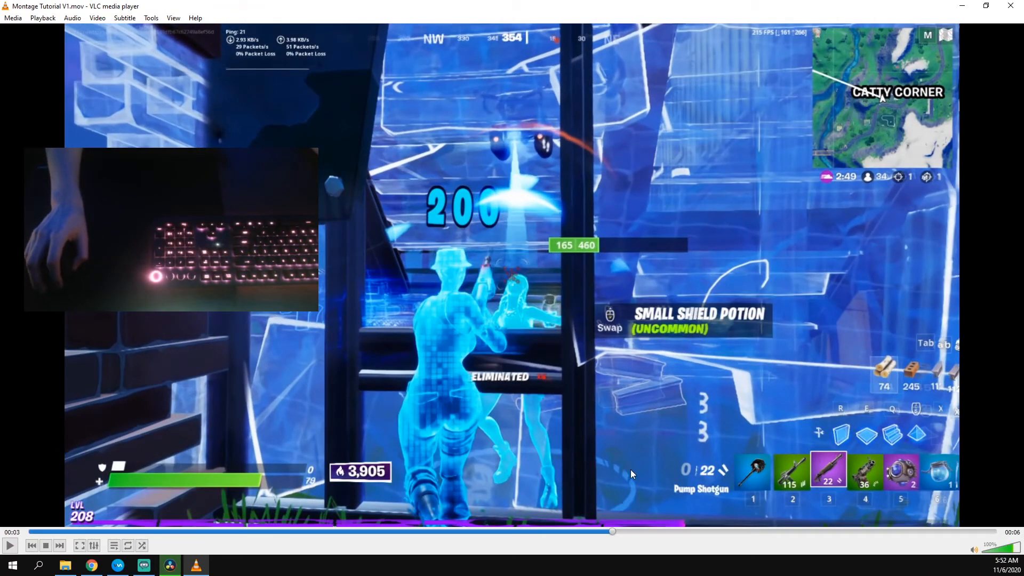
key(space)
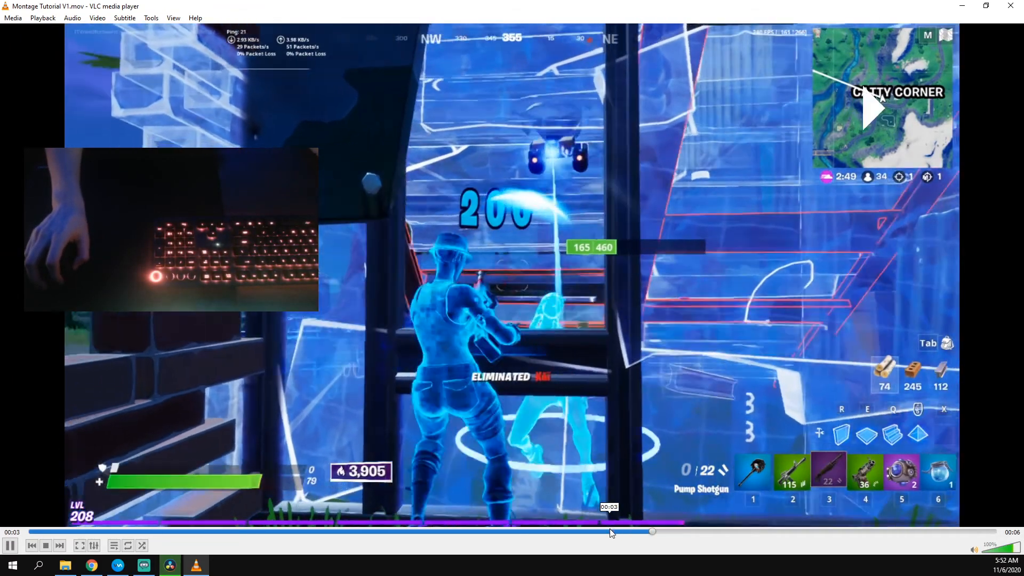
key(space)
key(space)
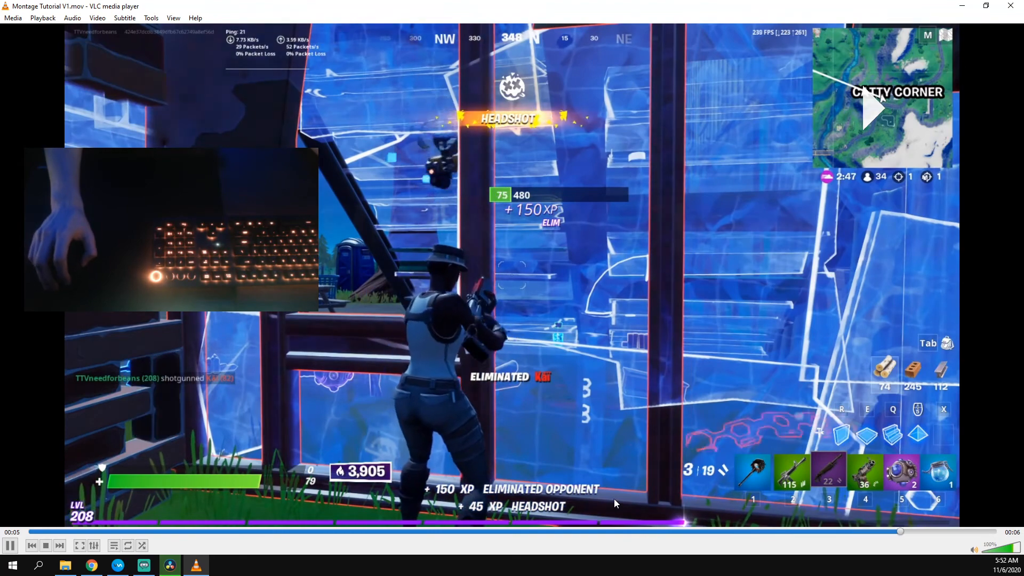
click(1010, 6)
click(65, 564)
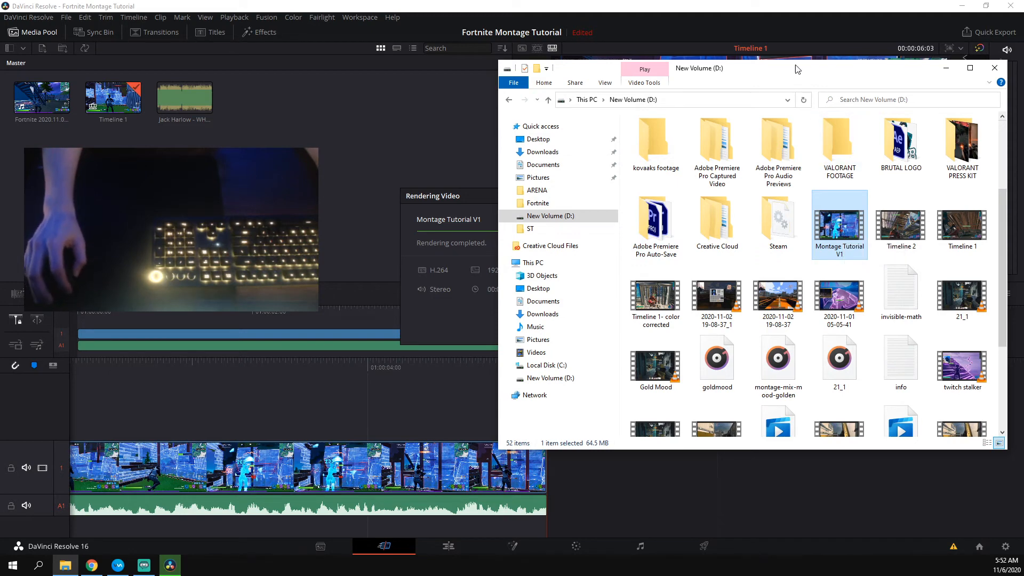
Return to DaVinci Resolve and close the rendering dialog for Montage Tutorial V1
click(785, 12)
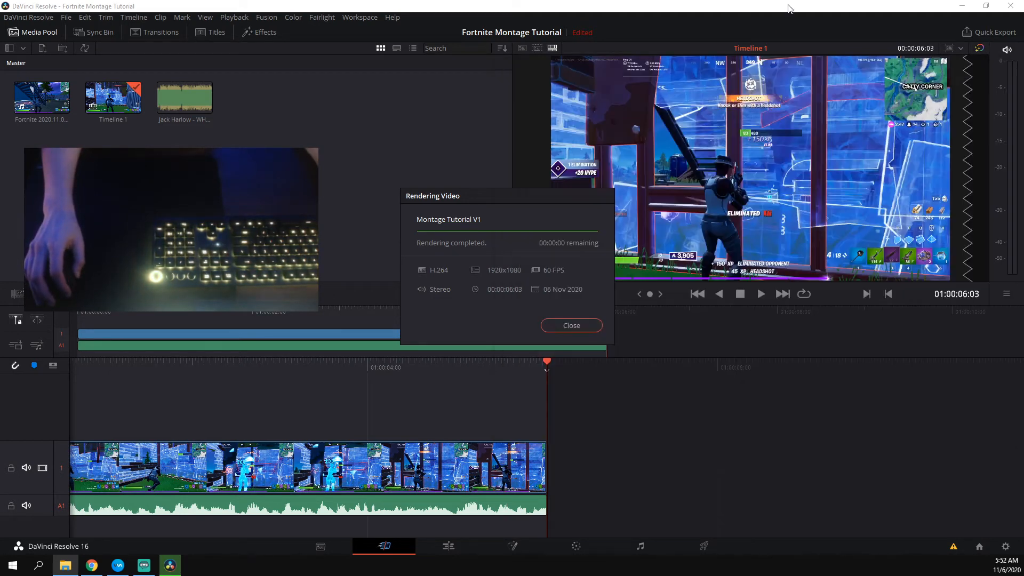
click(566, 324)
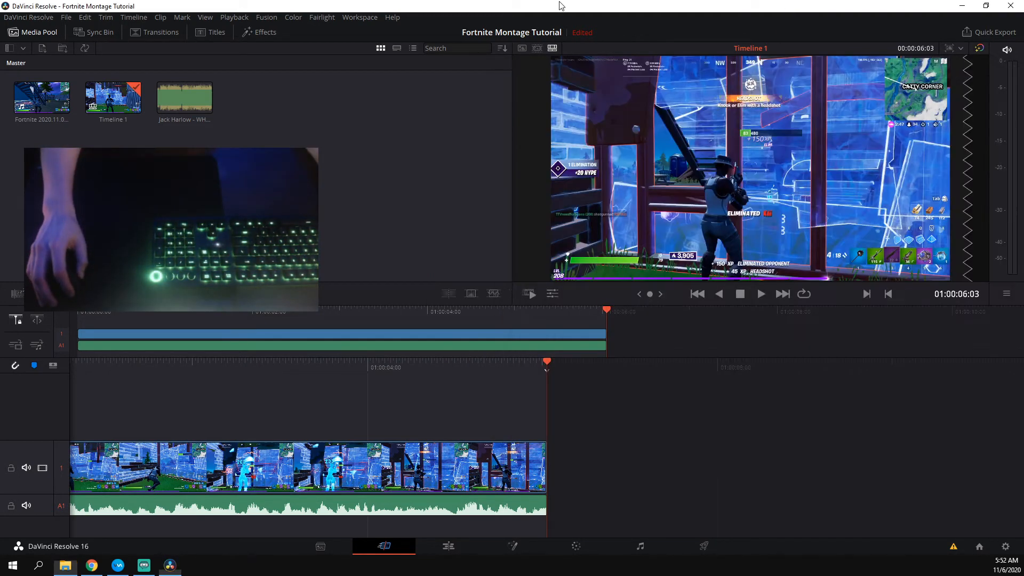
key(alt+Tab)
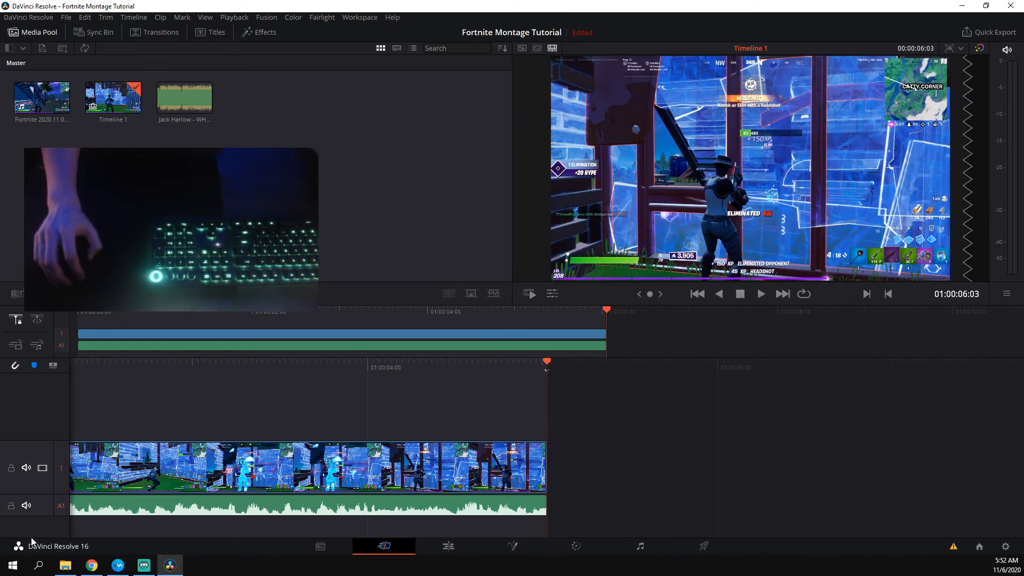
click(65, 565)
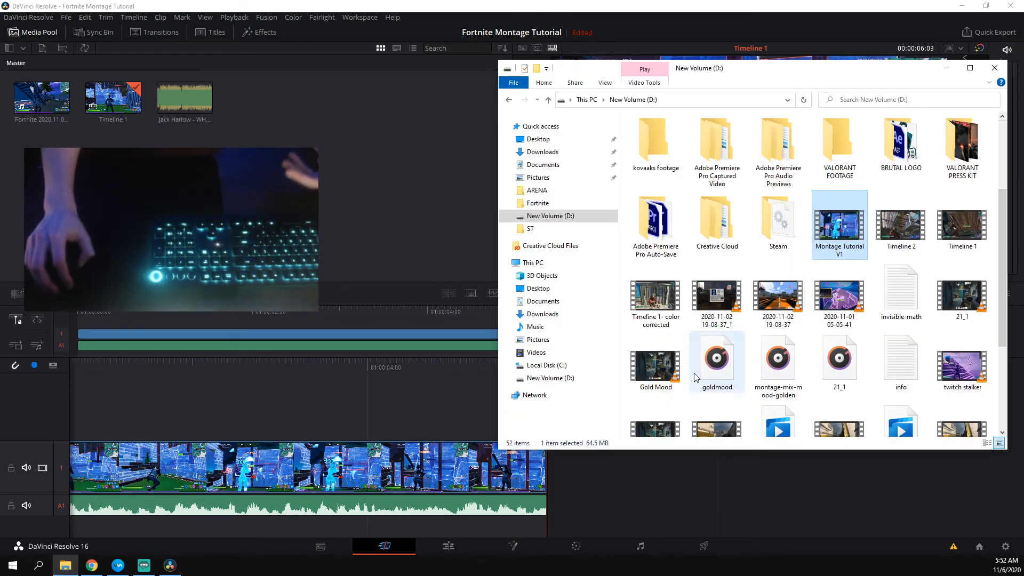
click(535, 20)
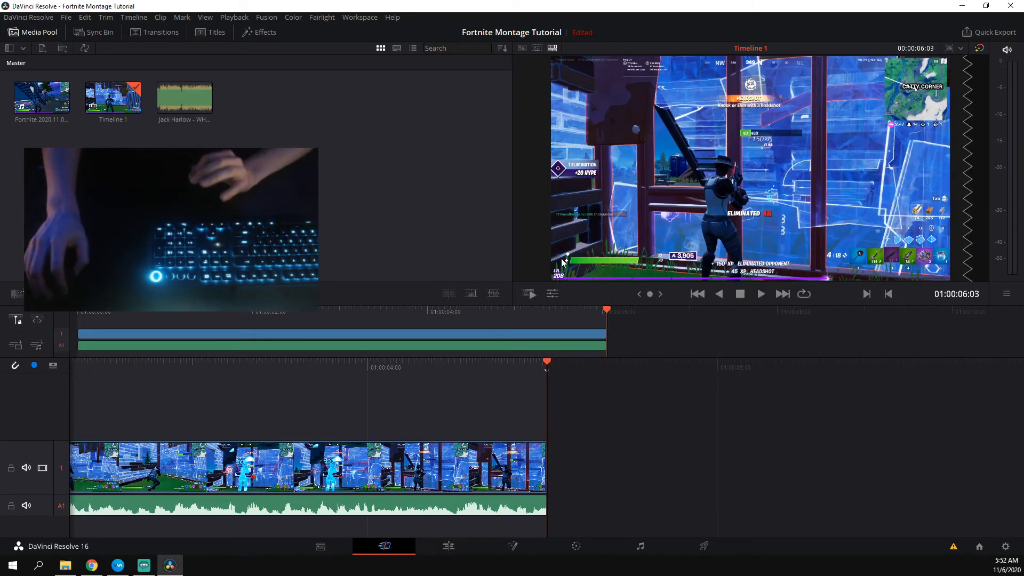
Select the gameplay clip on the timeline and open it on the Color page
click(468, 469)
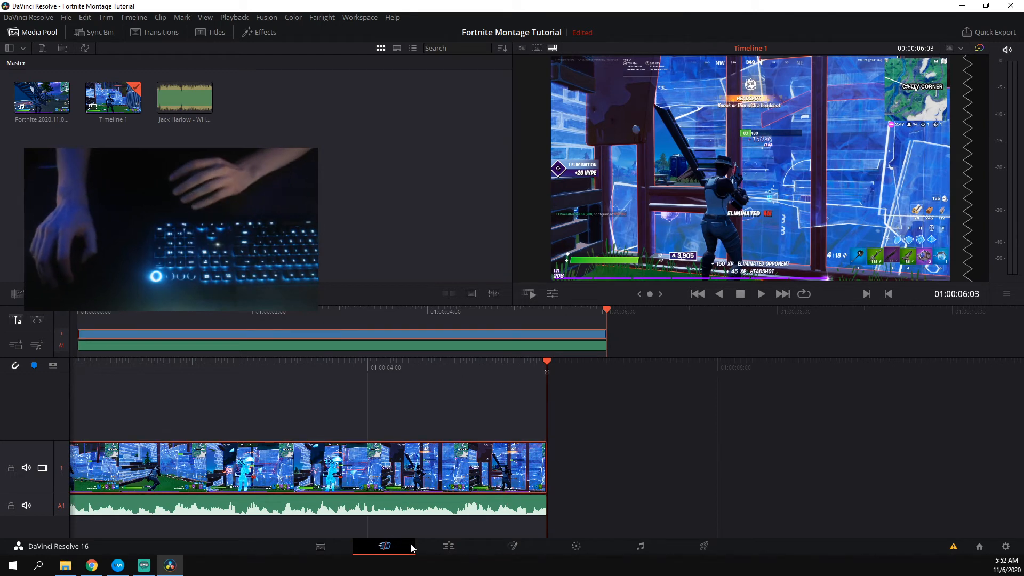
click(448, 546)
click(579, 545)
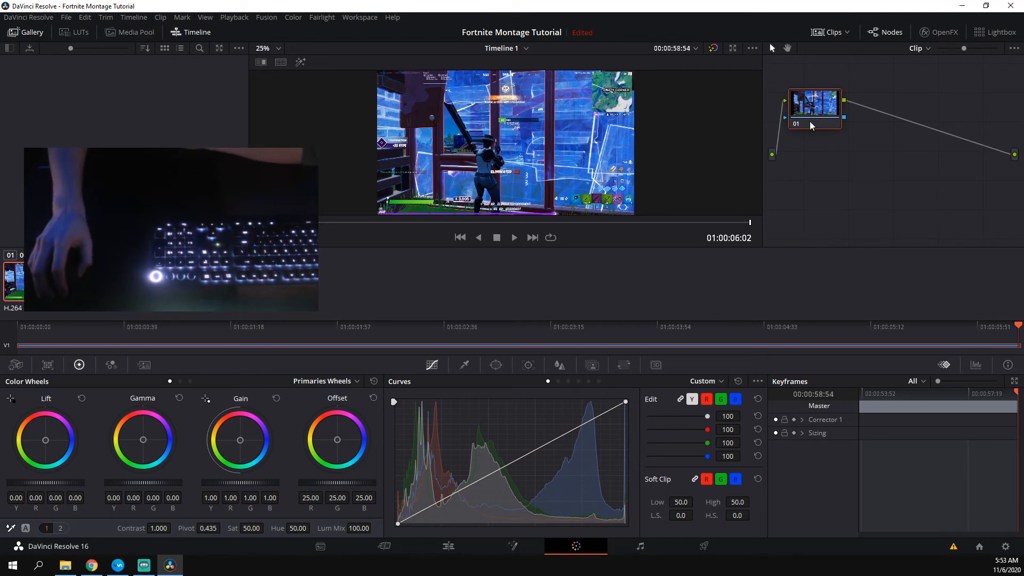
Apply the DCI-P3 Fujifilm 3513DI D60 film-look 3D LUT to node 01
right_click(824, 119)
mouse_move(853, 222)
mouse_move(941, 257)
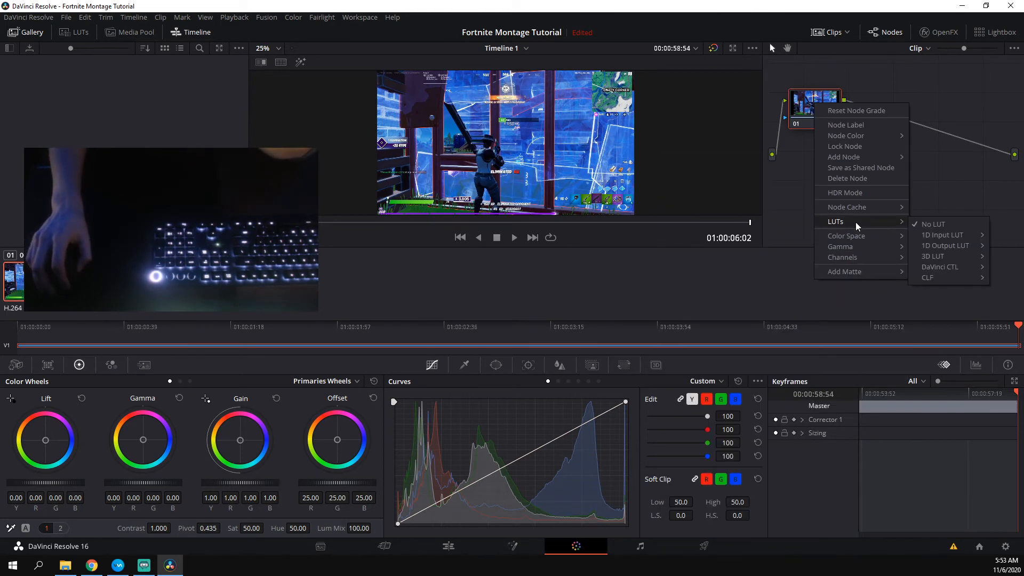
mouse_move(977, 237)
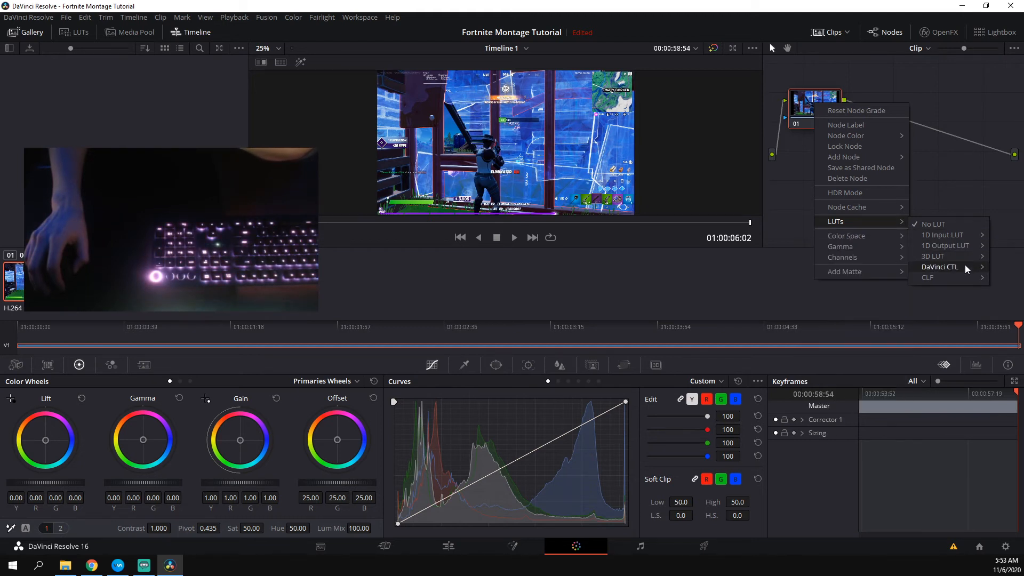
mouse_move(964, 280)
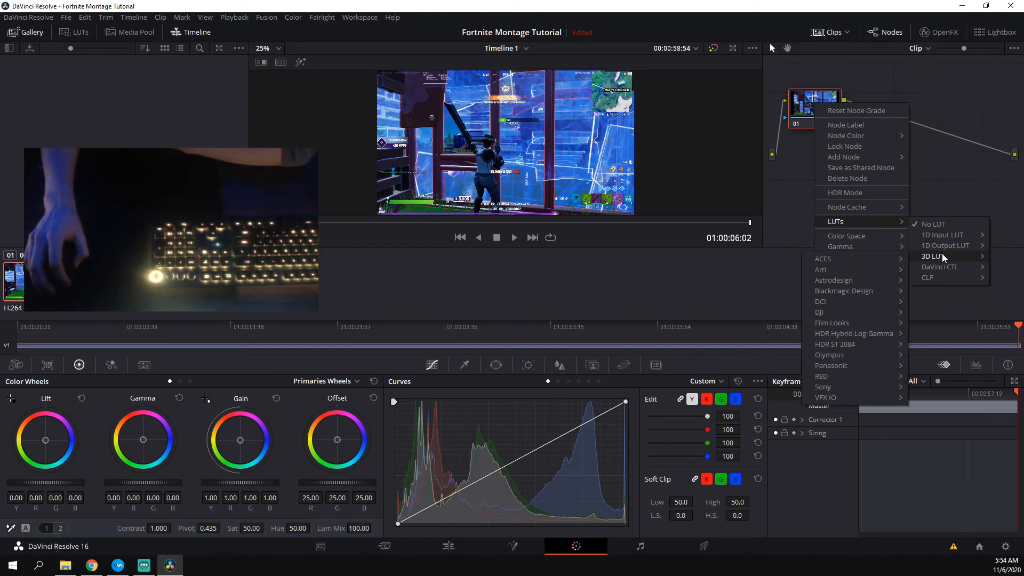
mouse_move(858, 355)
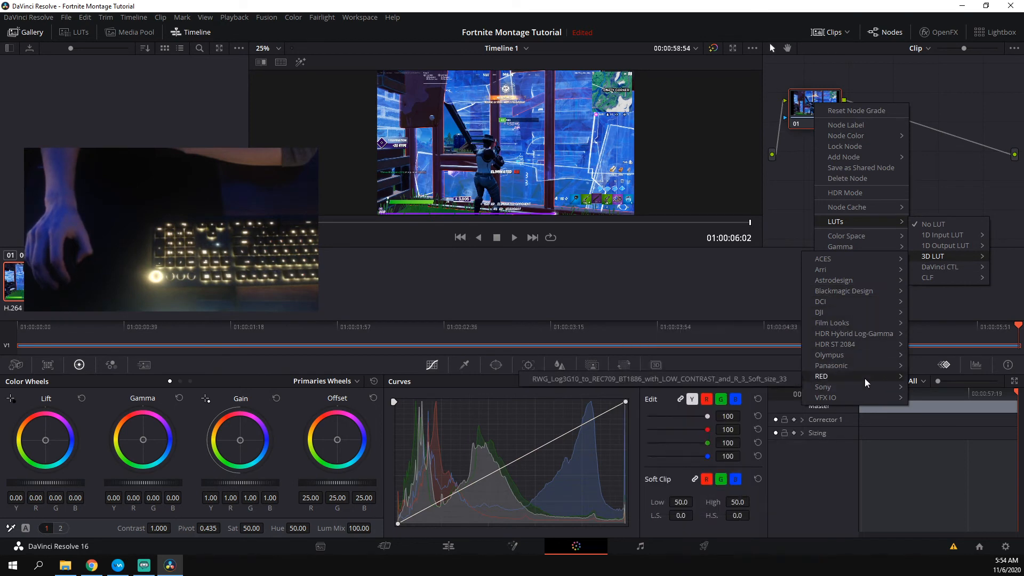
mouse_move(868, 328)
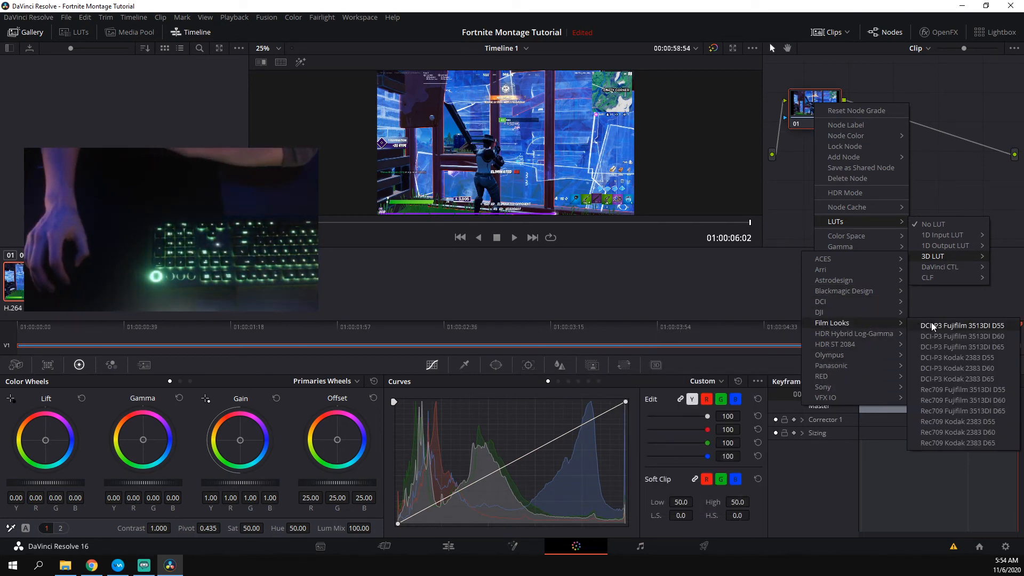
click(991, 336)
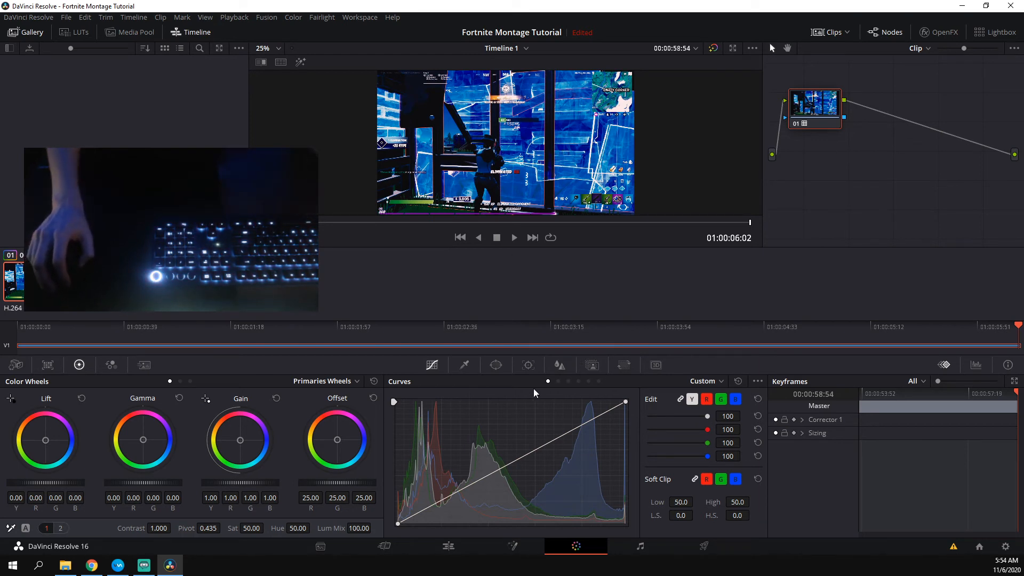
Reapply a DCI-P3 Fujifilm 3513DI film-look 3D LUT to the clip's node
right_click(811, 104)
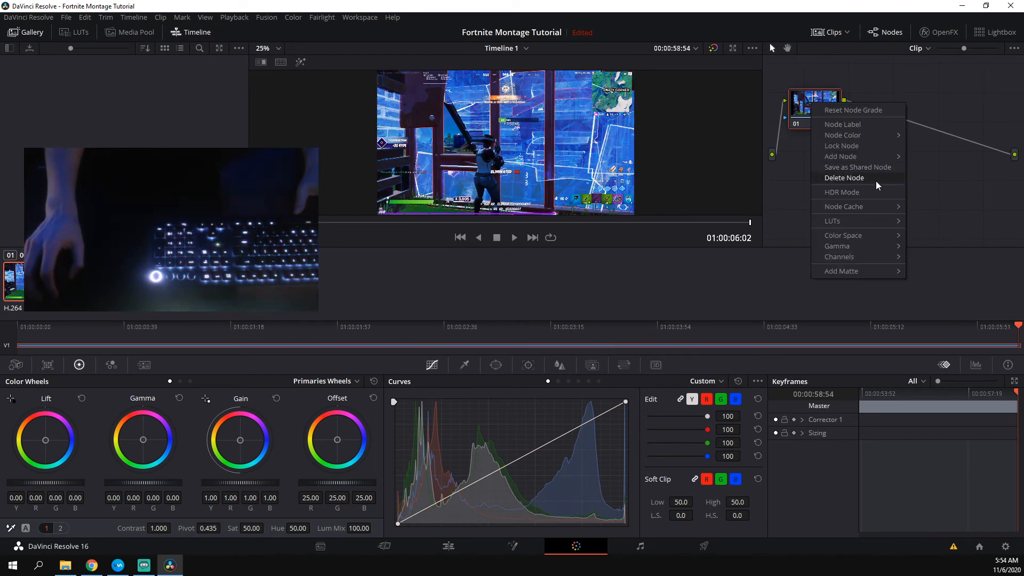
mouse_move(865, 225)
mouse_move(946, 258)
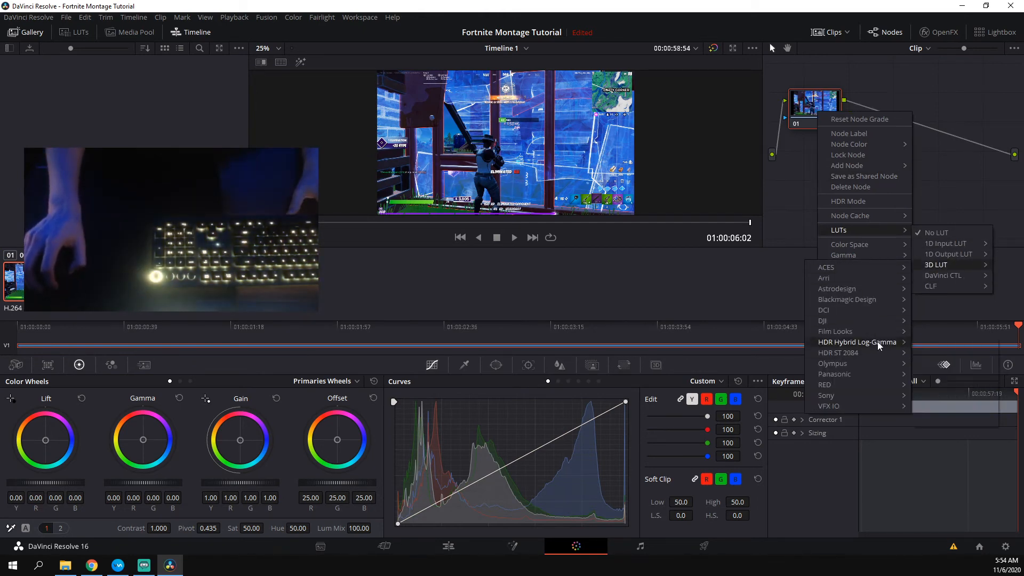
mouse_move(879, 333)
click(933, 338)
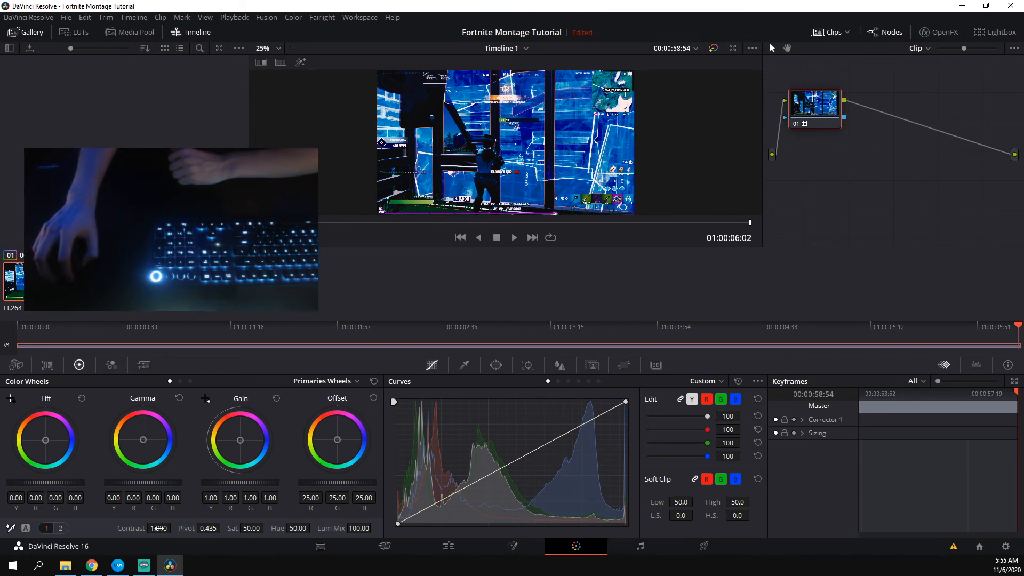
Soften the graded clip by setting its contrast to 0.602, pivot to 0.438 and saturation to 49.60
drag(158, 528, 88, 528)
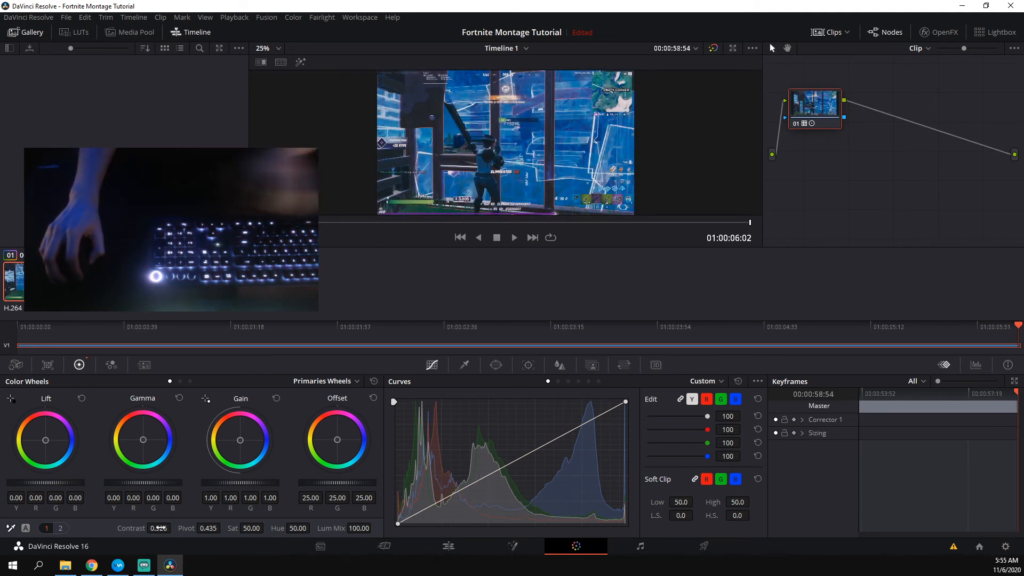
double_click(160, 529)
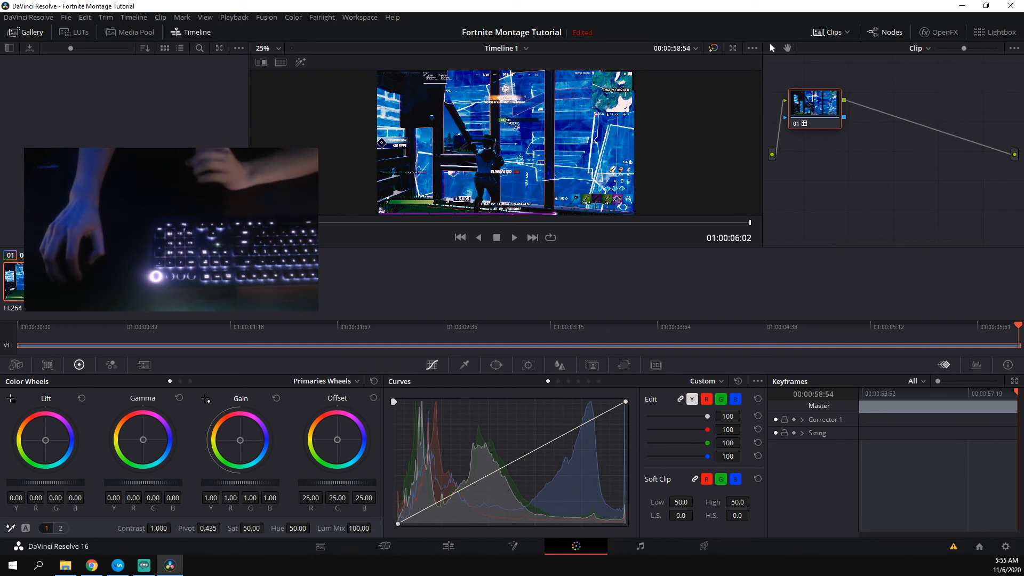
click(173, 528)
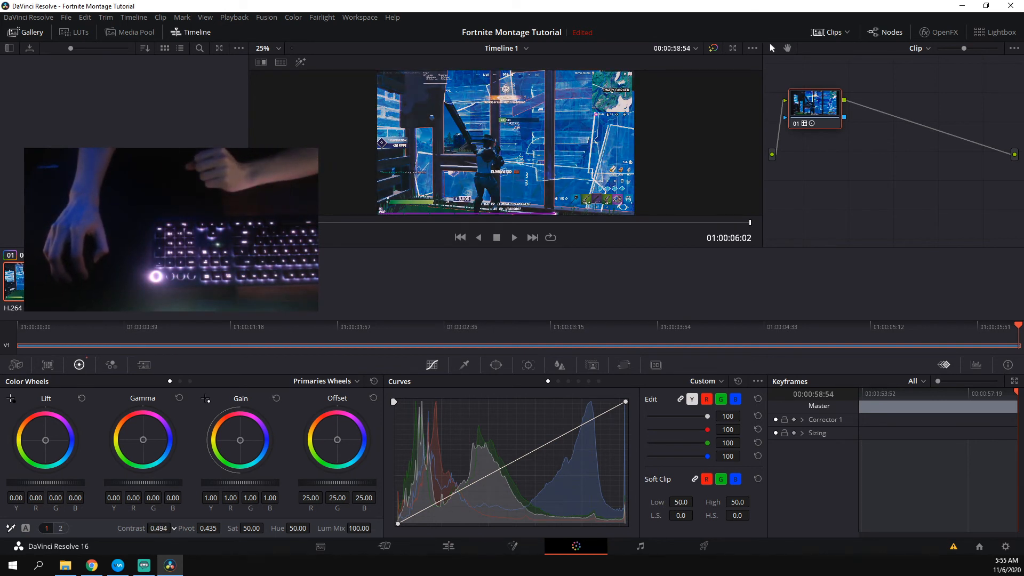
drag(174, 528, 223, 527)
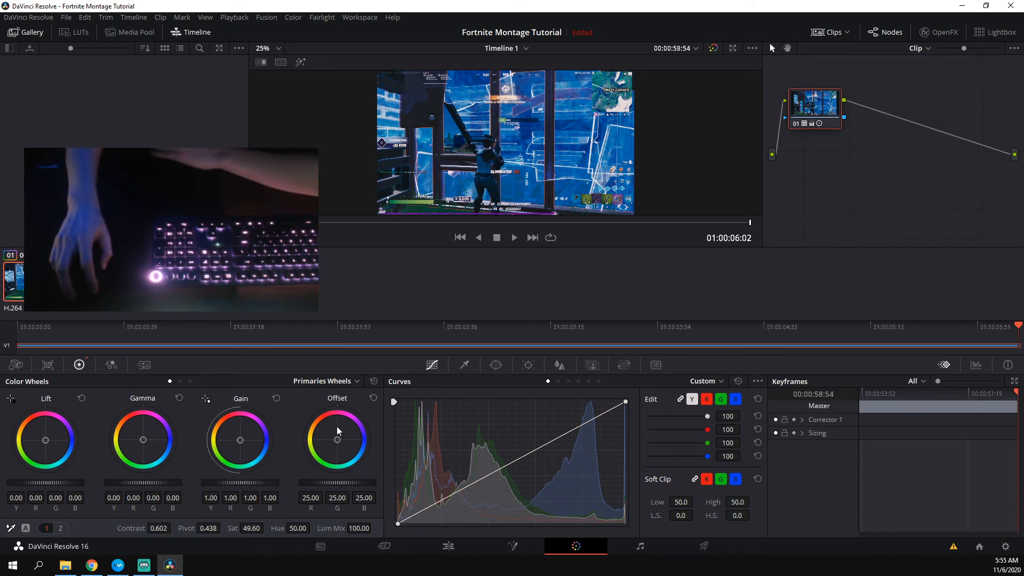
Shift the colour wheels to RGB lift 0.03/-0.01/0.02, gamma 0.01/-0.00/0.01, gain 0.89/1.03/1.05 and offset 23.32/25.37/23.88
mouse_move(45, 438)
mouse_down()
mouse_move(40, 430)
mouse_move(52, 436)
mouse_up()
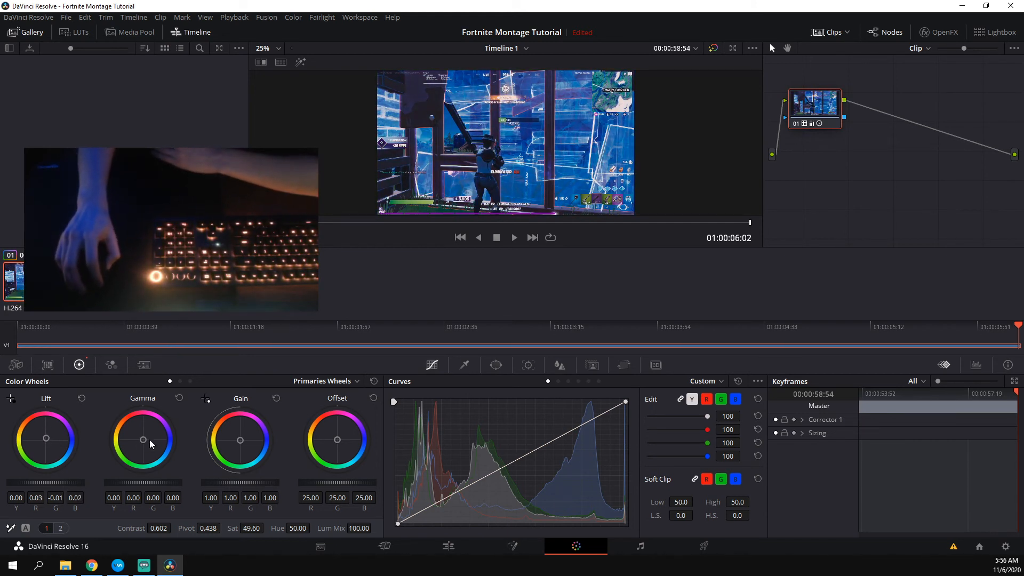
drag(143, 443, 143, 443)
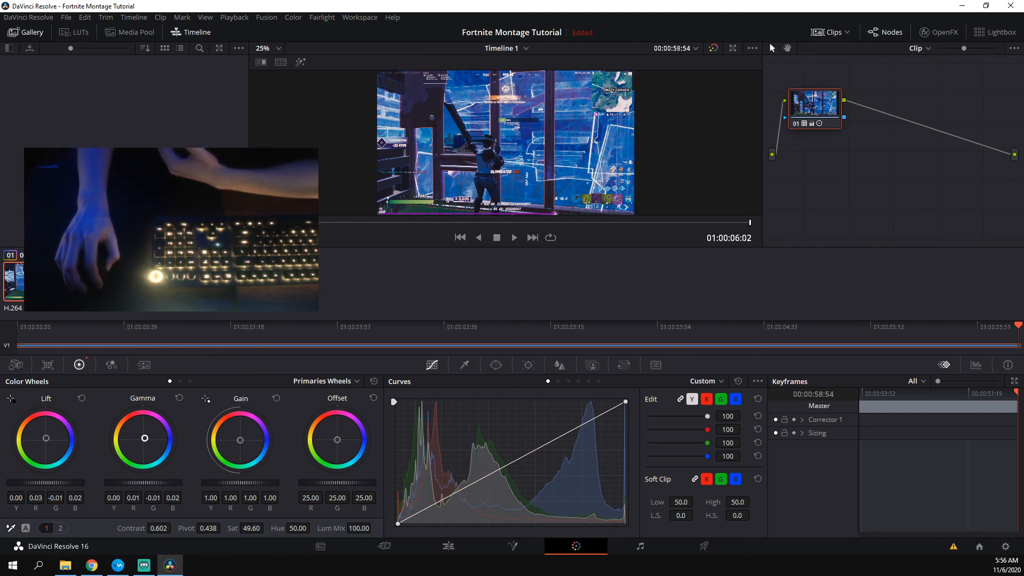
drag(144, 437, 144, 438)
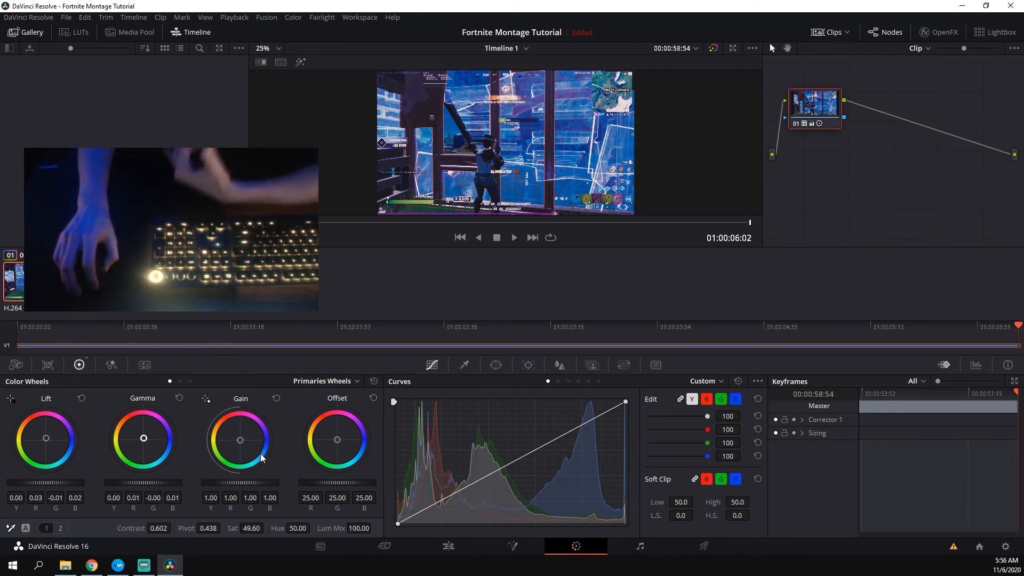
drag(241, 440, 241, 441)
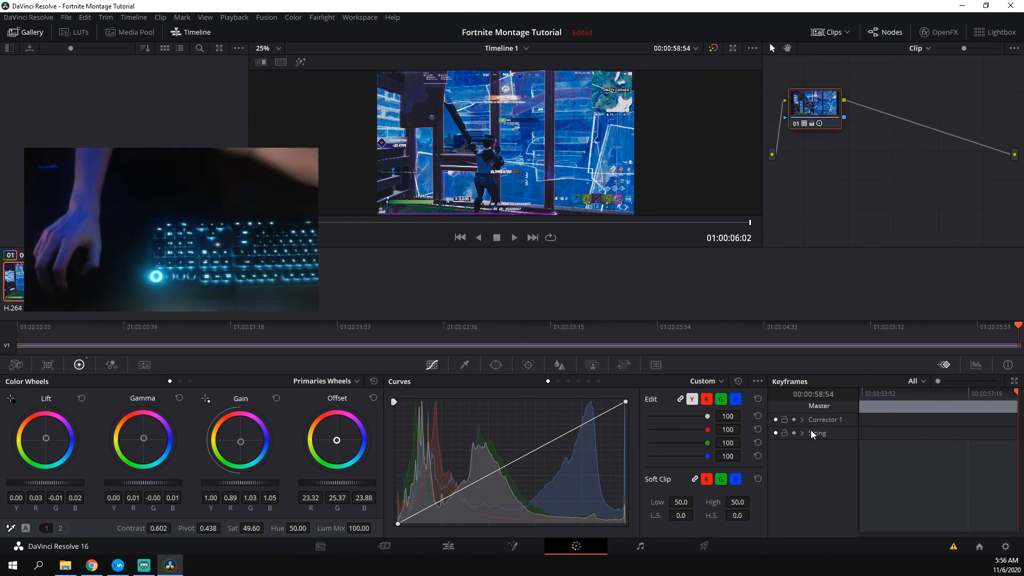
drag(707, 416, 698, 434)
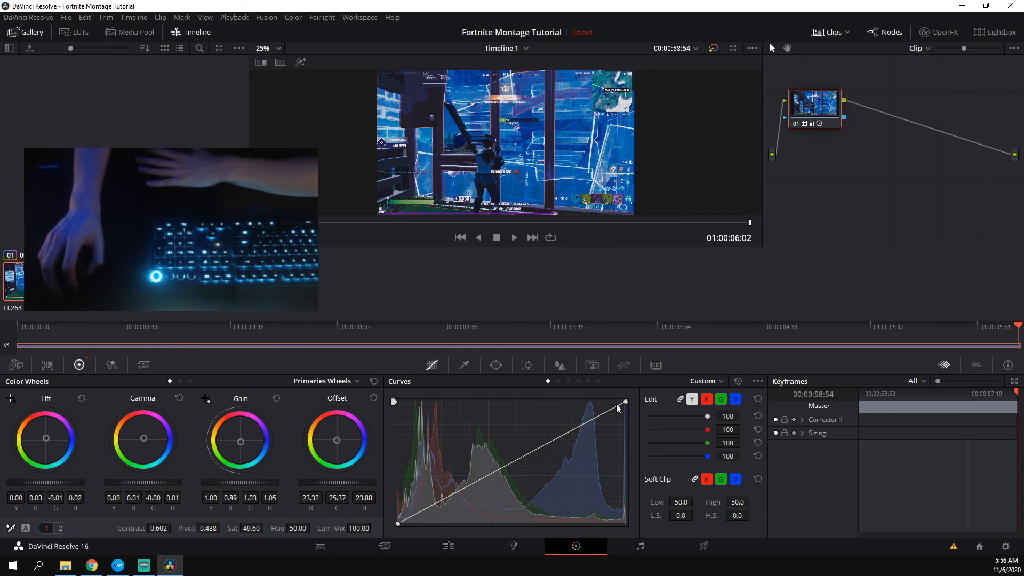
mouse_move(573, 436)
mouse_down()
mouse_move(583, 409)
mouse_move(588, 434)
mouse_up()
right_click(587, 430)
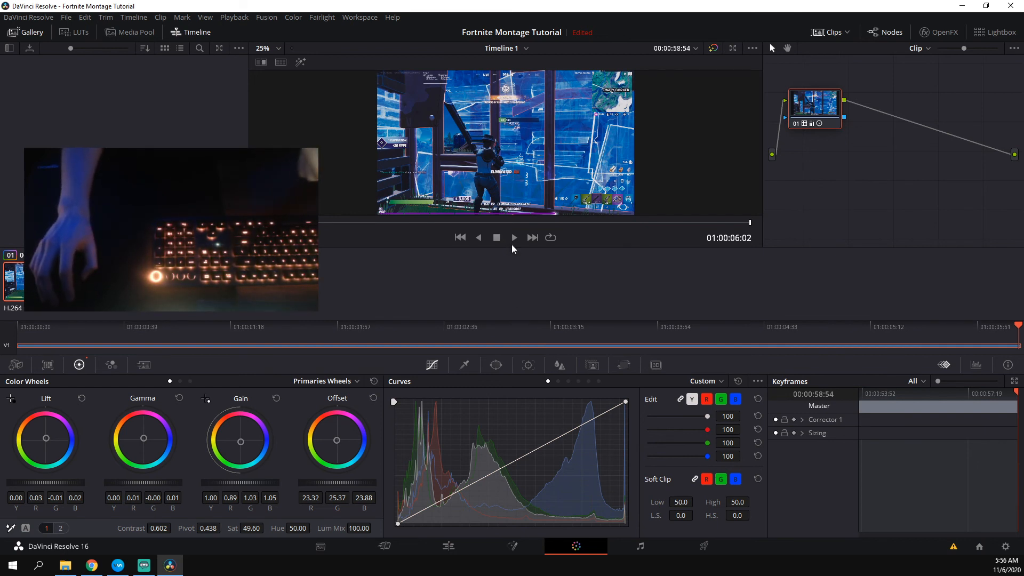
Quick-export the colour-graded timeline as H.264 under the file name Montage Tutorial V2
click(64, 17)
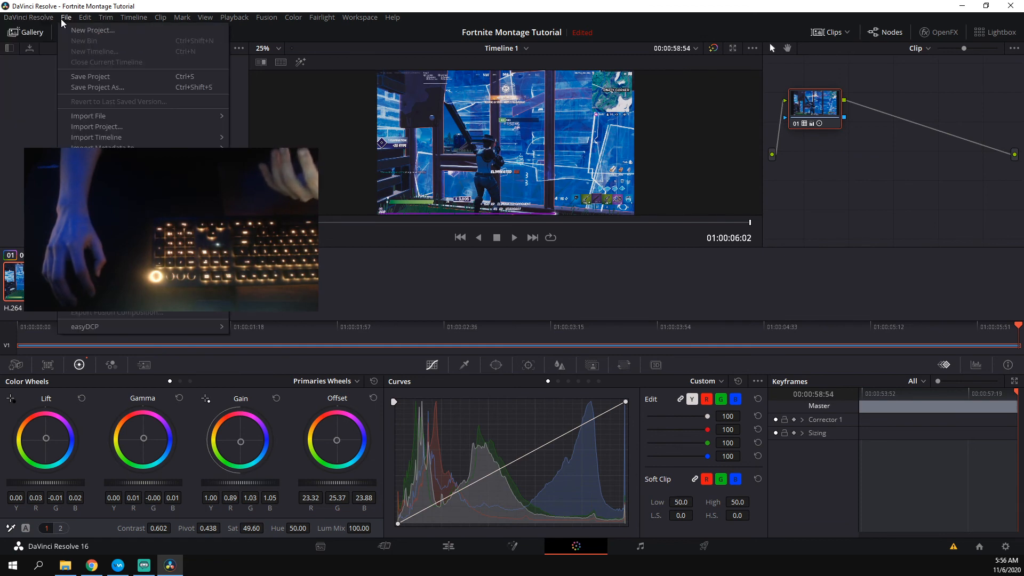
click(96, 301)
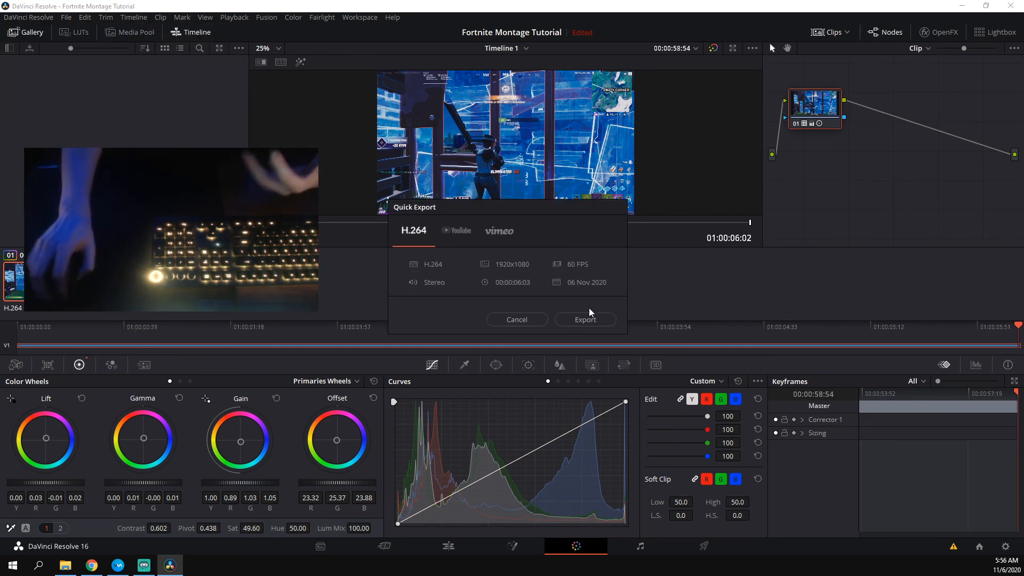
click(585, 319)
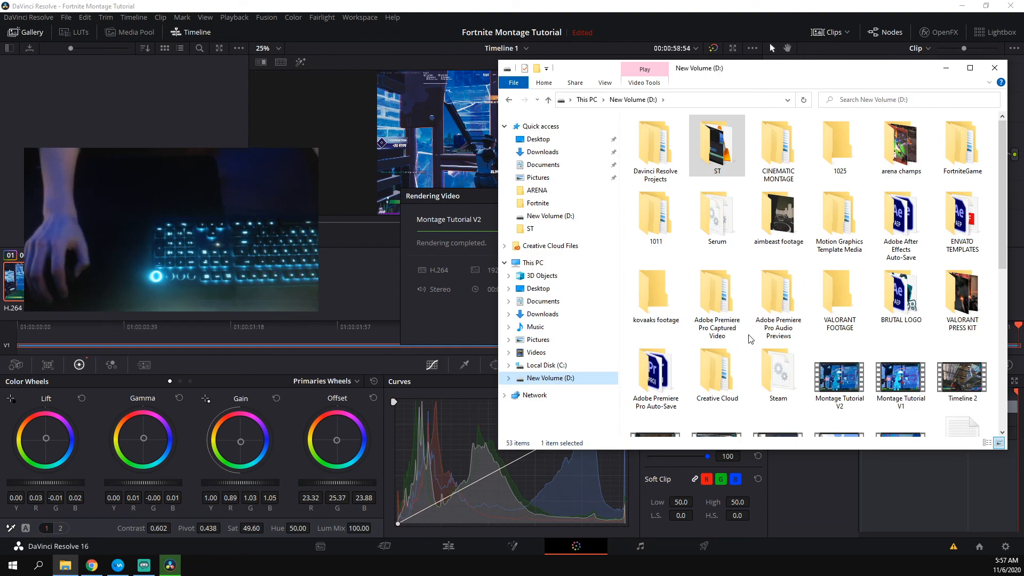
Find Montage Tutorial V2 on New Volume (D:) and open it in VLC media player
scroll(750, 339, down, 5)
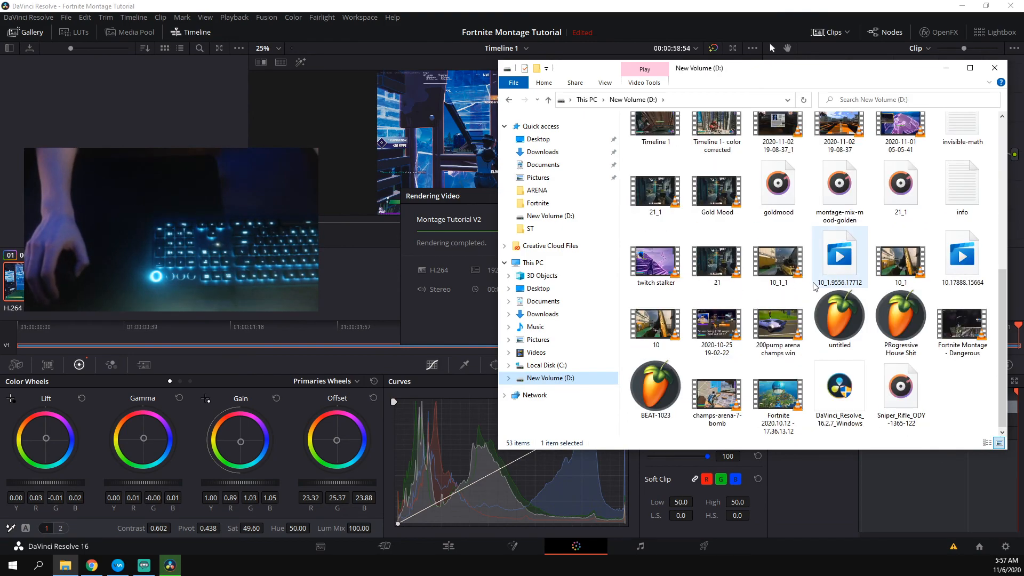
scroll(853, 256, up, 3)
double_click(839, 224)
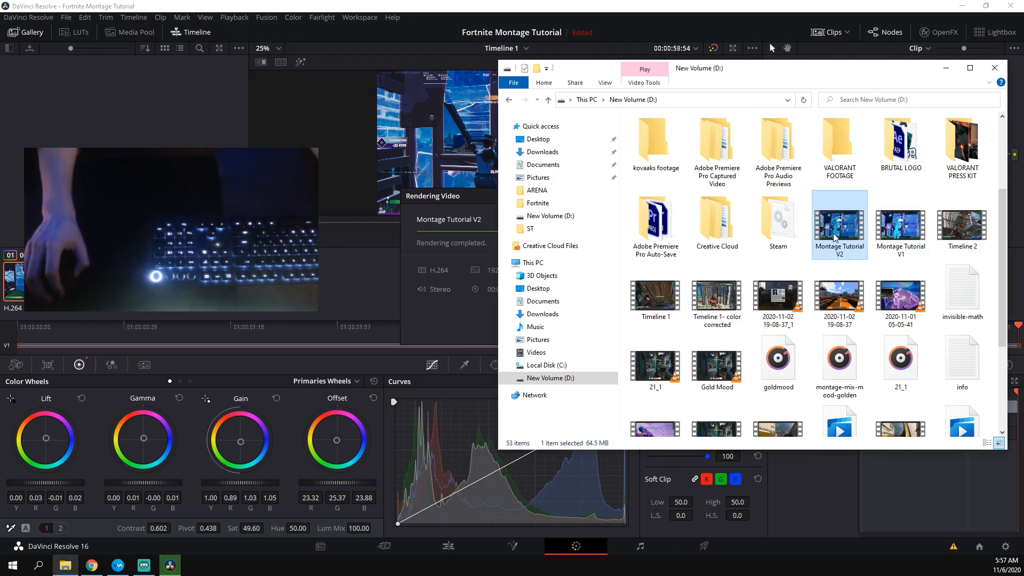
right_click(834, 233)
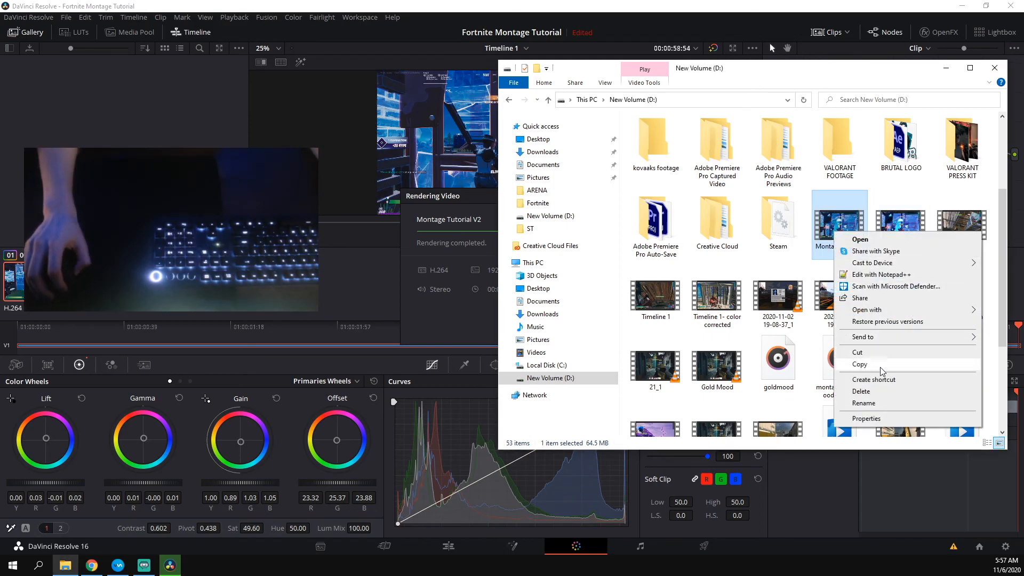
mouse_move(888, 314)
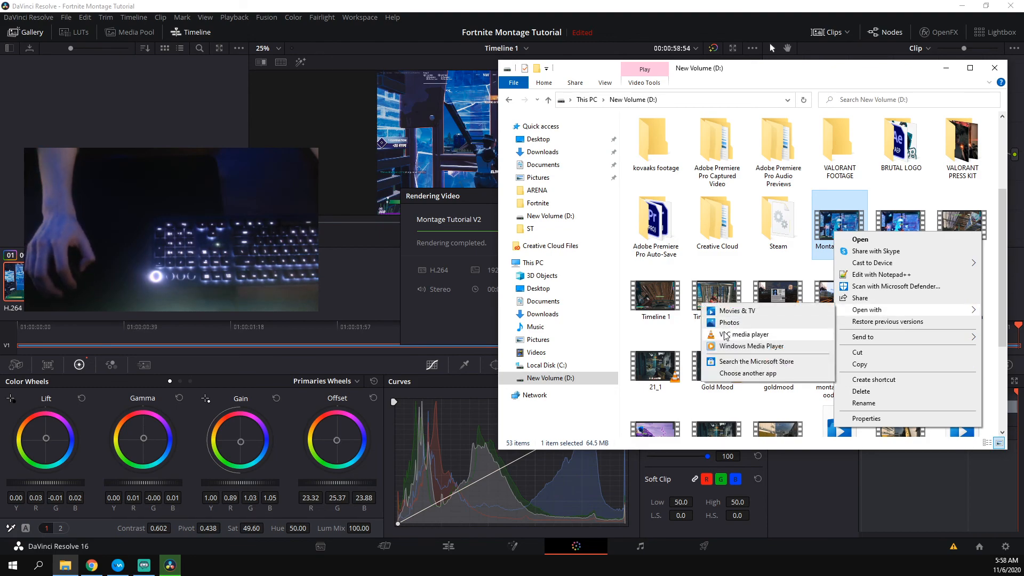
click(728, 336)
Play Montage Tutorial V2 from near its start and pause at the slowed elimination to examine the colour grade
key(space)
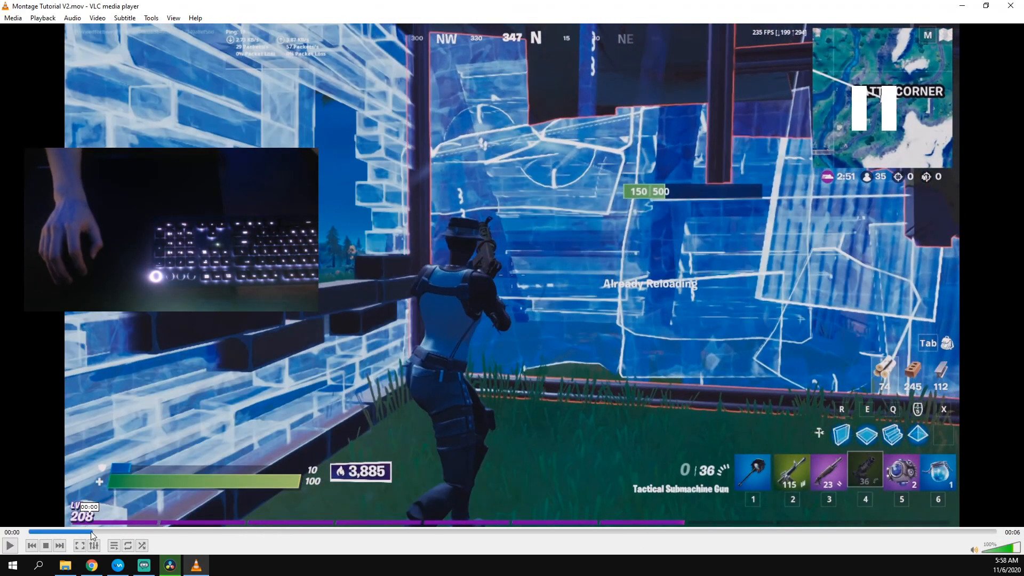
click(52, 532)
key(space)
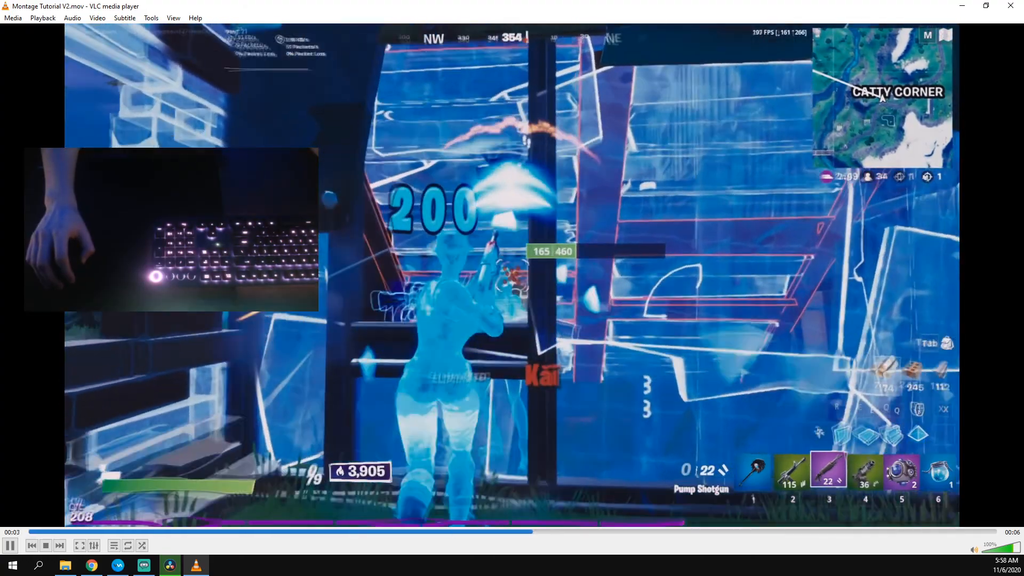
key(space)
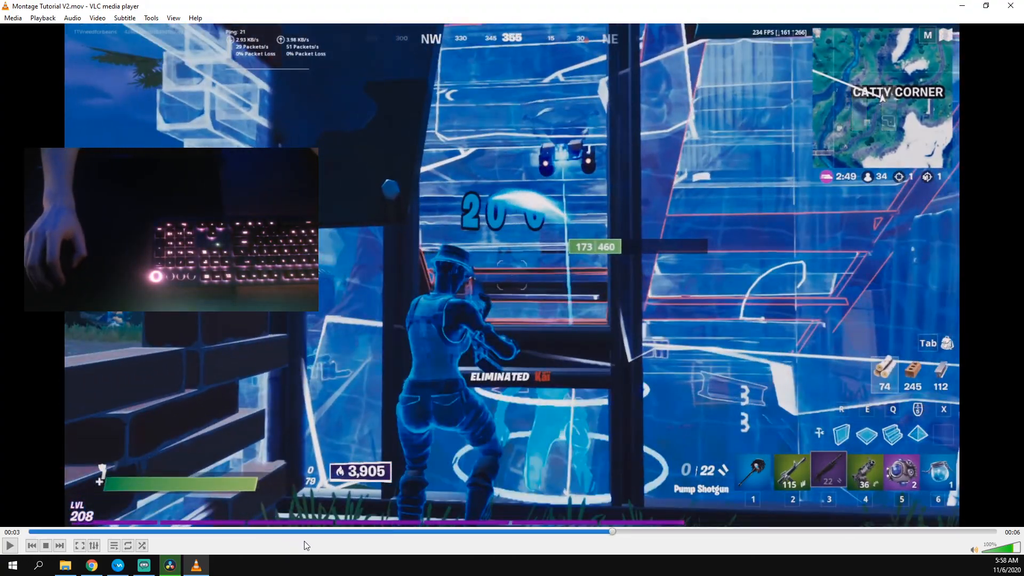
drag(537, 533, 532, 507)
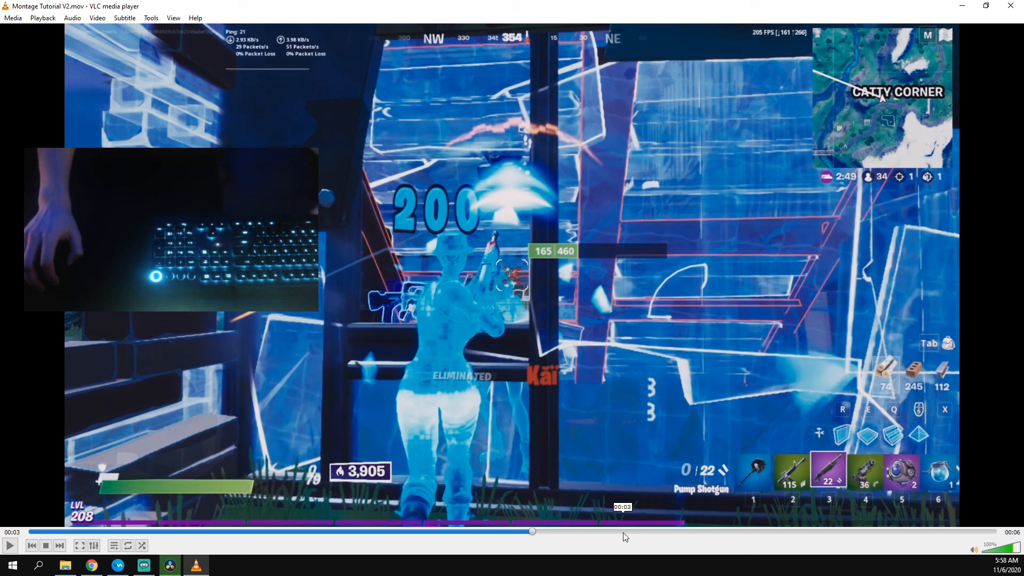